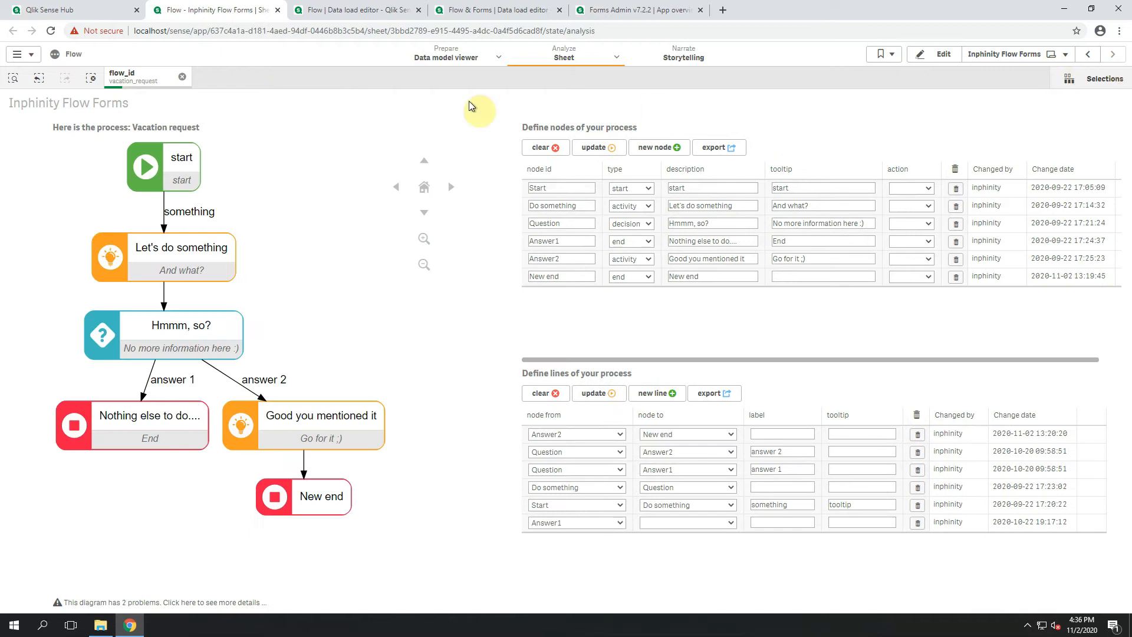
# - Clear the flow_id selection, then add and save an activity node with New activity as both node id and description
pyautogui.click(91, 78)
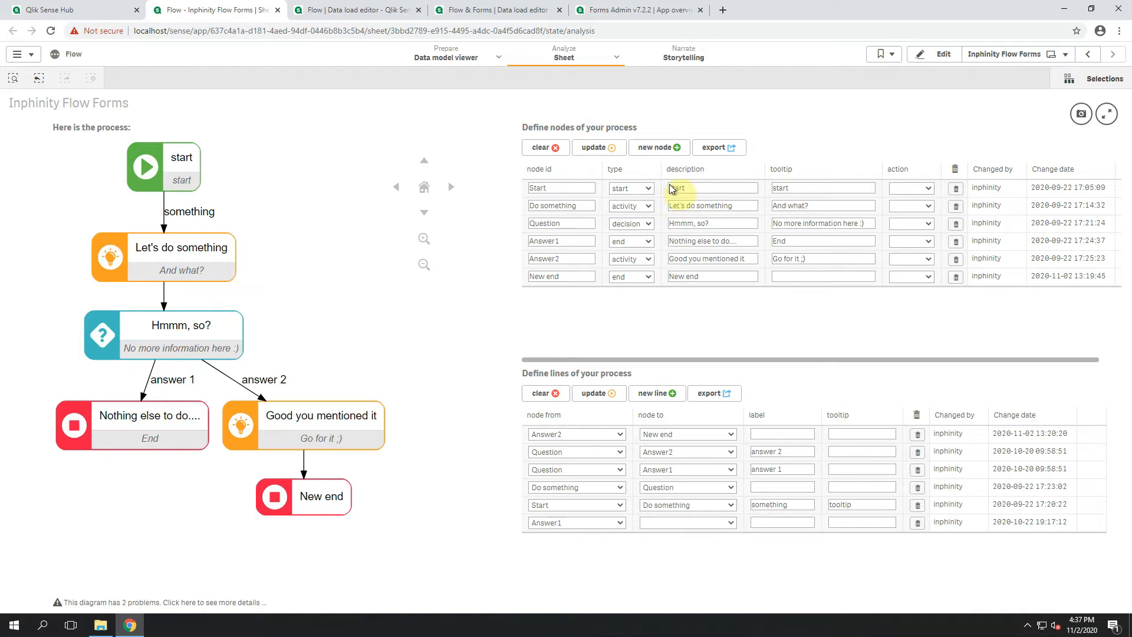
pyautogui.click(660, 148)
pyautogui.click(578, 297)
pyautogui.write('New activity')
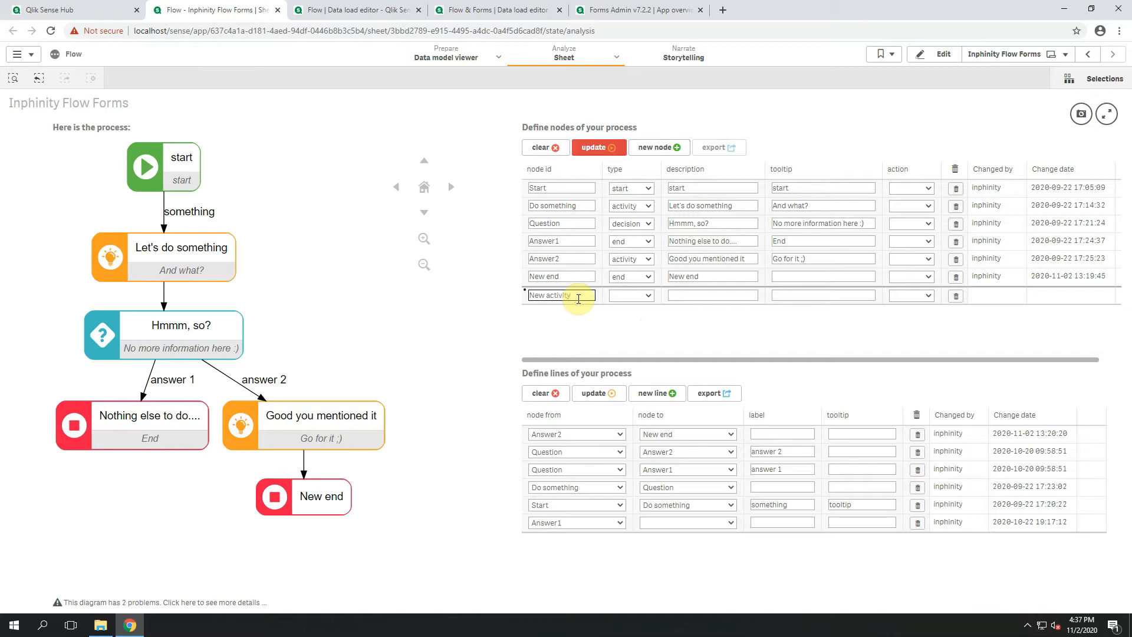
pyautogui.click(640, 297)
pyautogui.click(642, 331)
pyautogui.tripleClick(568, 295)
pyautogui.hotkey('ctrl', 'c')
pyautogui.click(726, 296)
pyautogui.hotkey('ctrl', 'v')
pyautogui.click(609, 147)
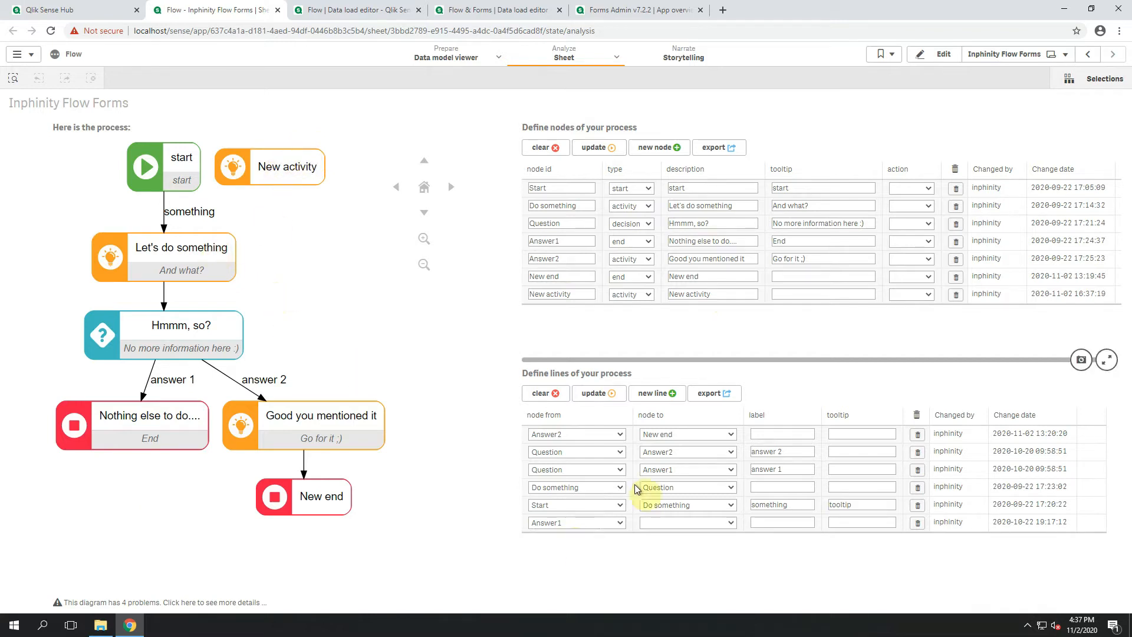
# - Add a process line from Question to New activity and update the application
pyautogui.click(664, 393)
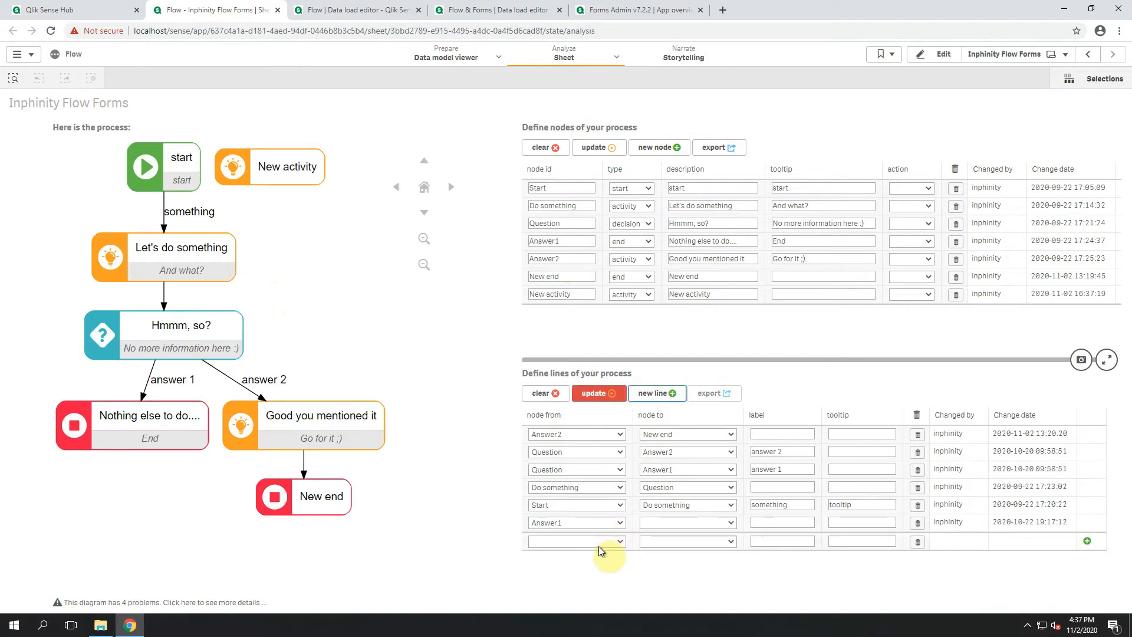
pyautogui.click(599, 545)
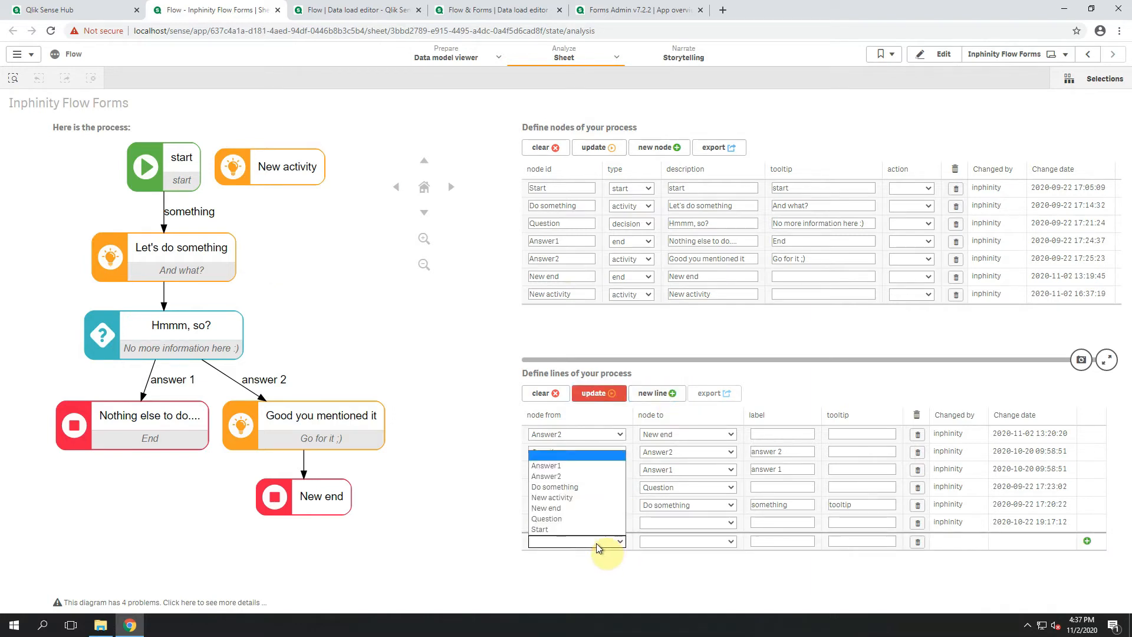
pyautogui.click(592, 519)
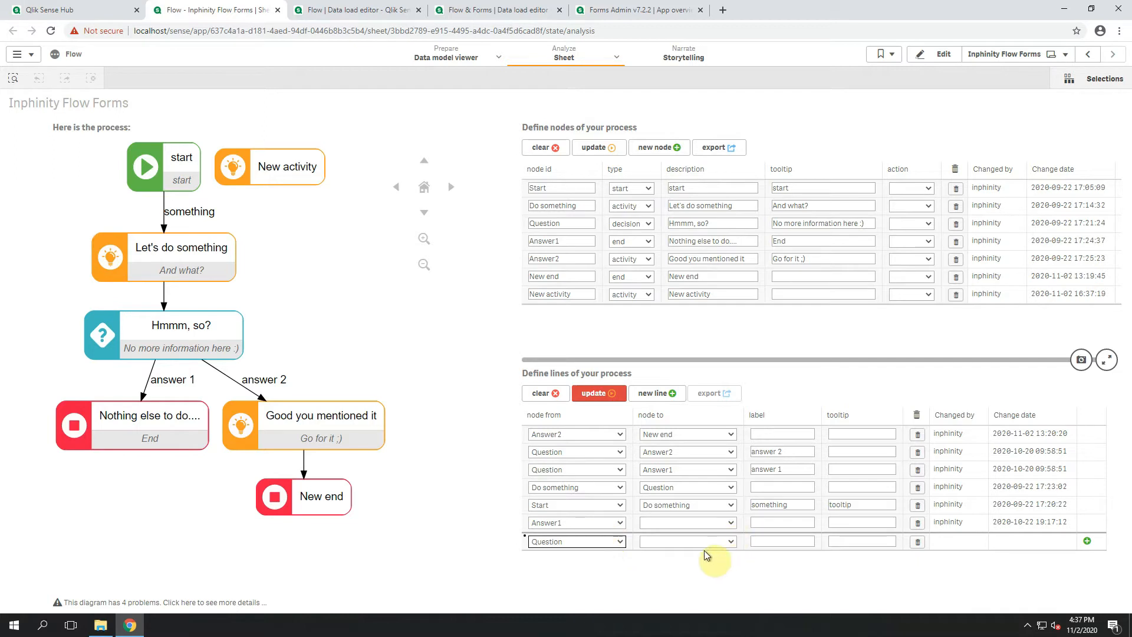
pyautogui.click(708, 543)
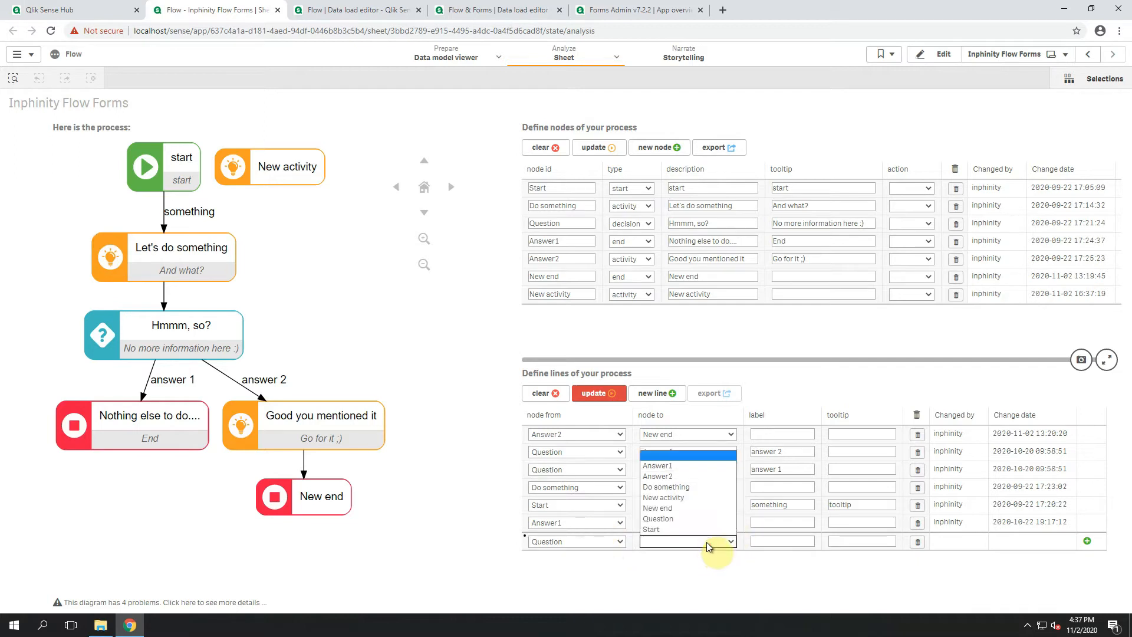
pyautogui.click(701, 498)
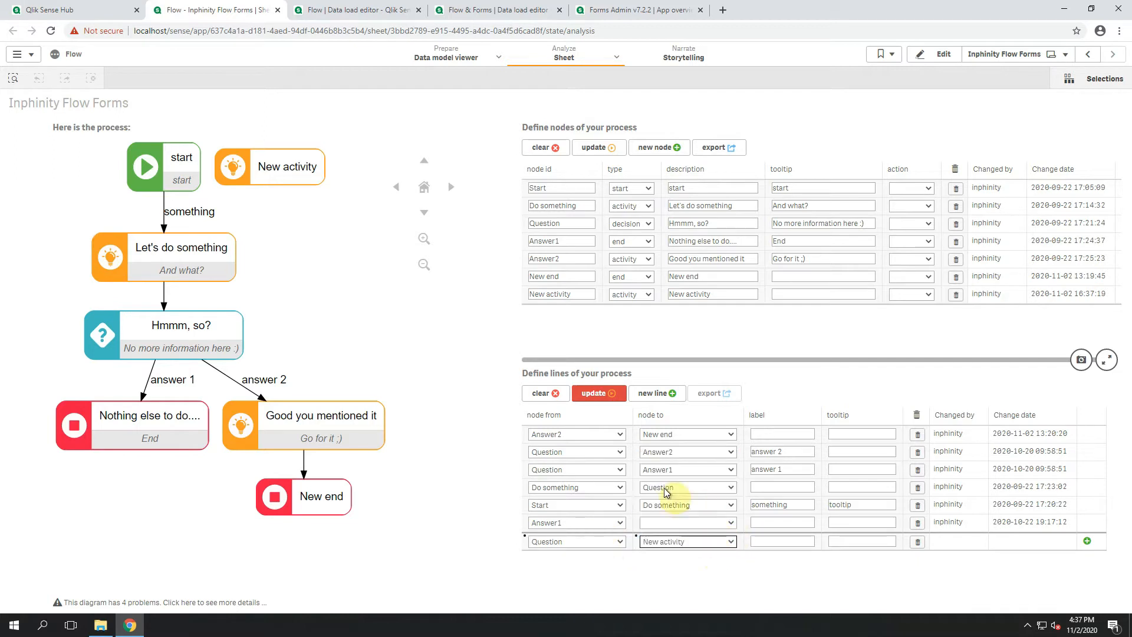
pyautogui.click(609, 395)
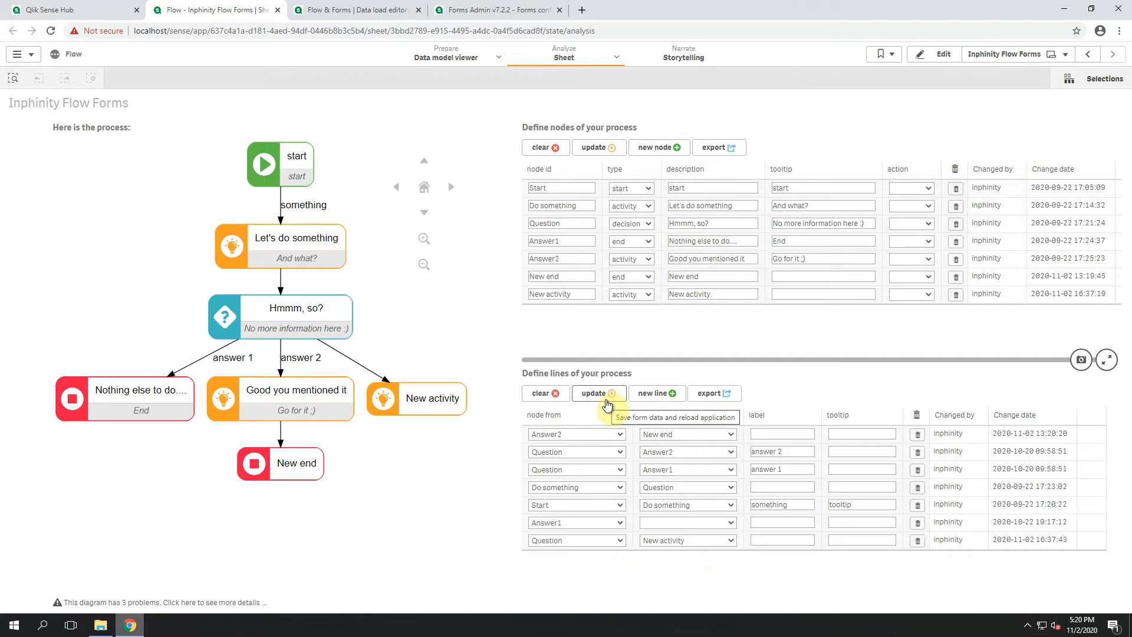
# - In the Flow & Forms load script, start a [nodes] table with the NoConcatenate prefix below the SET statements
pyautogui.click(378, 11)
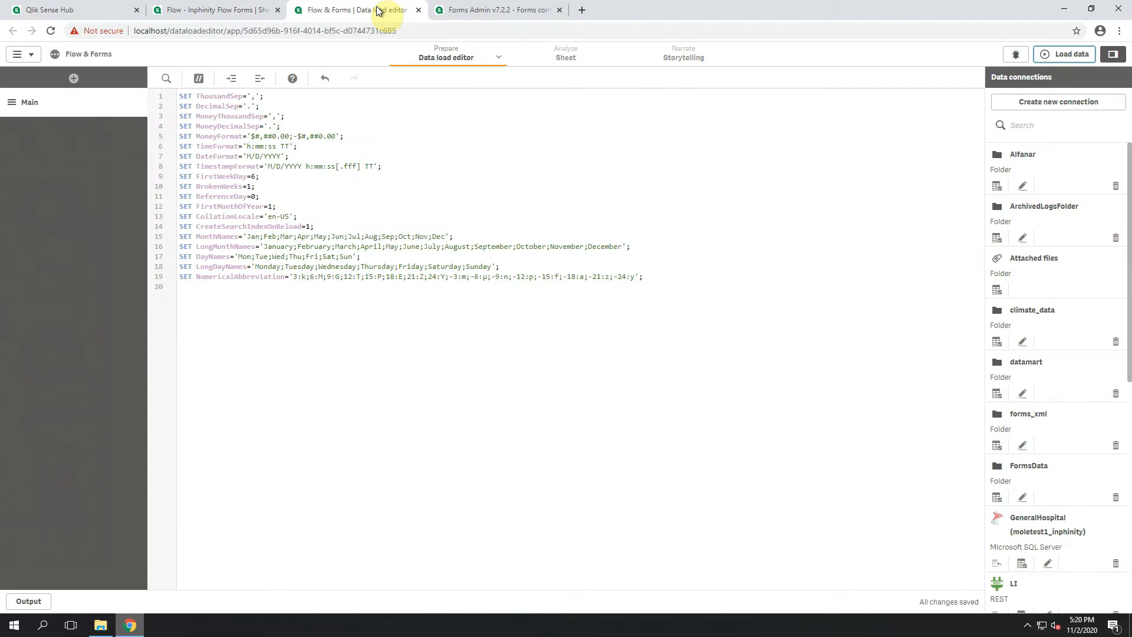
pyautogui.click(225, 282)
pyautogui.press('Return')
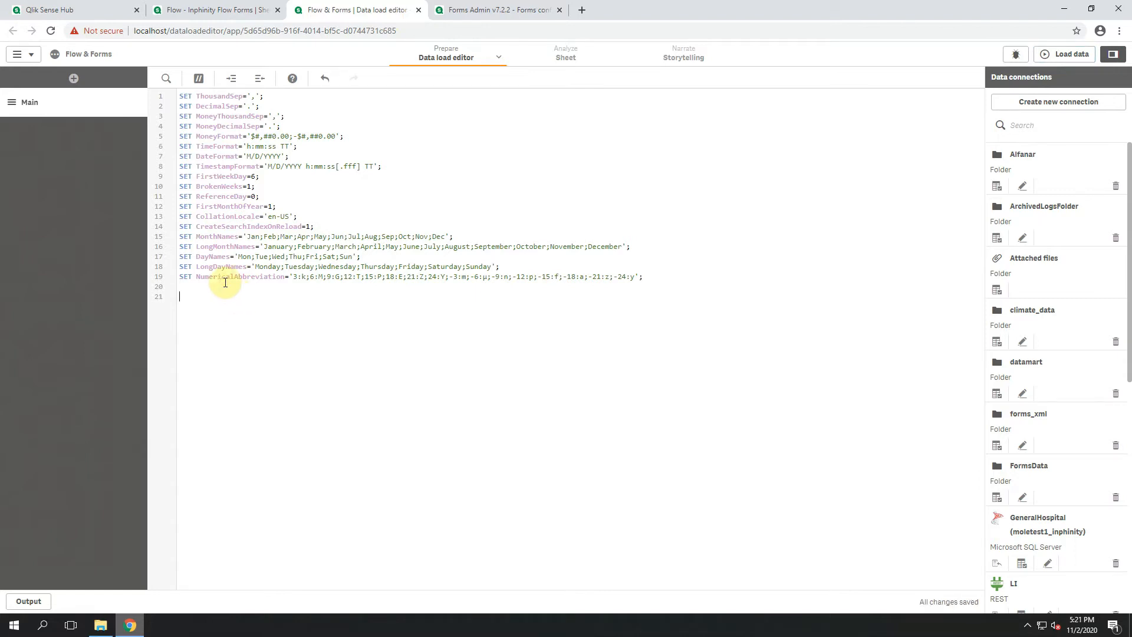
pyautogui.write('[nodes]:')
pyautogui.press('Return')
pyautogui.write('noconca')
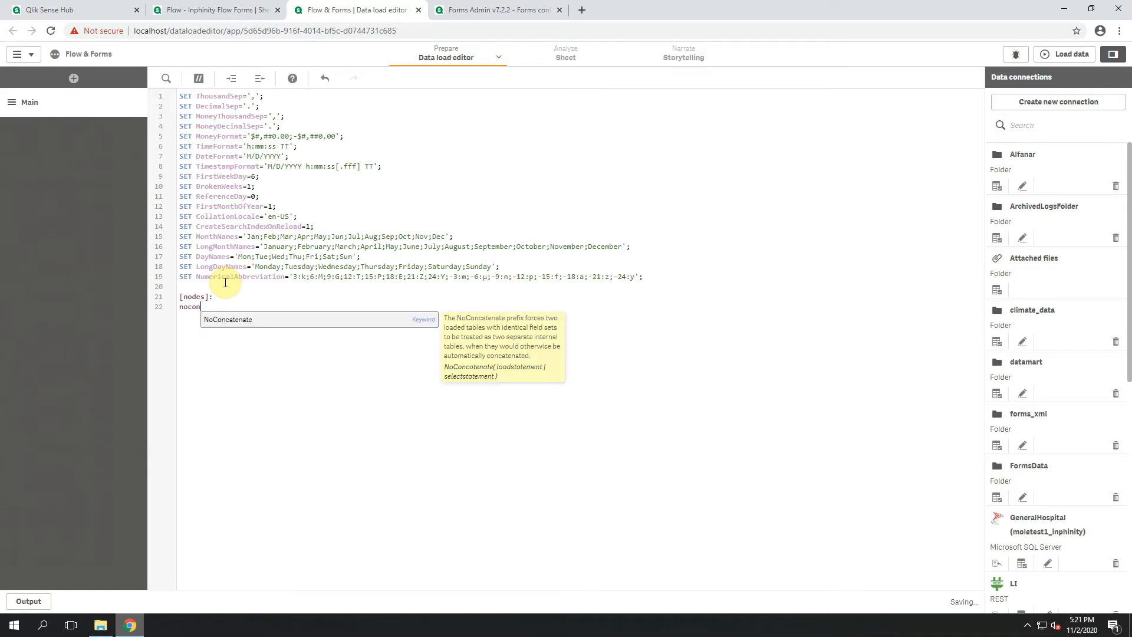
pyautogui.press('Return')
pyautogui.press('Return')
# - Complete the nodes table with a "load * inline" statement containing only the field node_id
pyautogui.write('load * inline')
pyautogui.press('Return')
pyautogui.write('[')
pyautogui.press('Return')
pyautogui.write('];')
pyautogui.click(226, 323)
pyautogui.write('node_id')
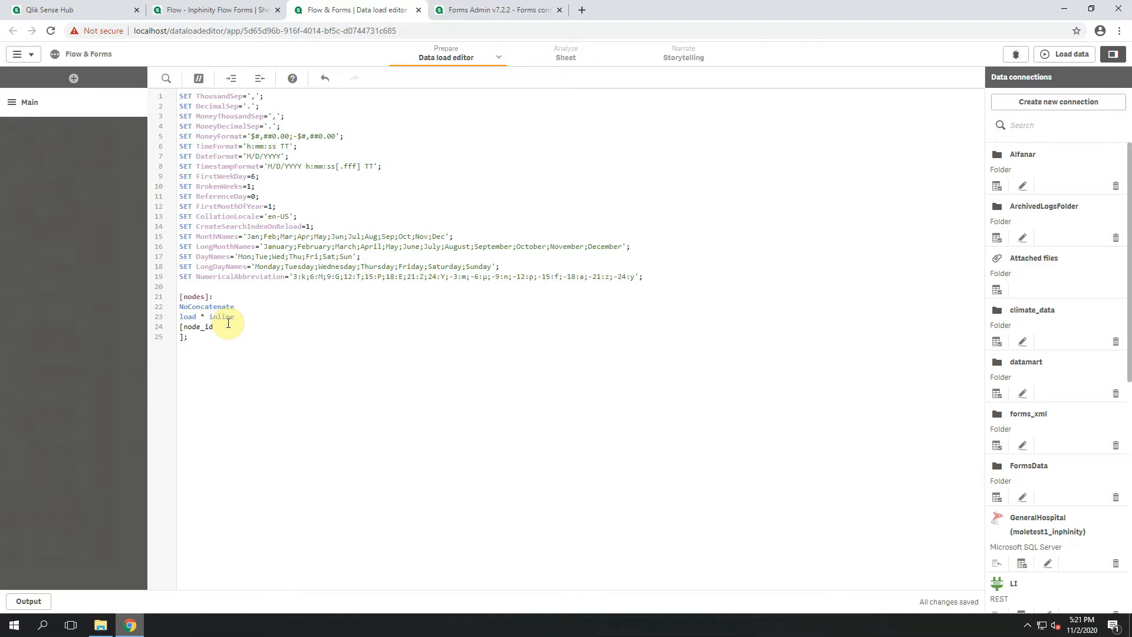
# - Load the app's data and open My new sheet
pyautogui.click(1071, 56)
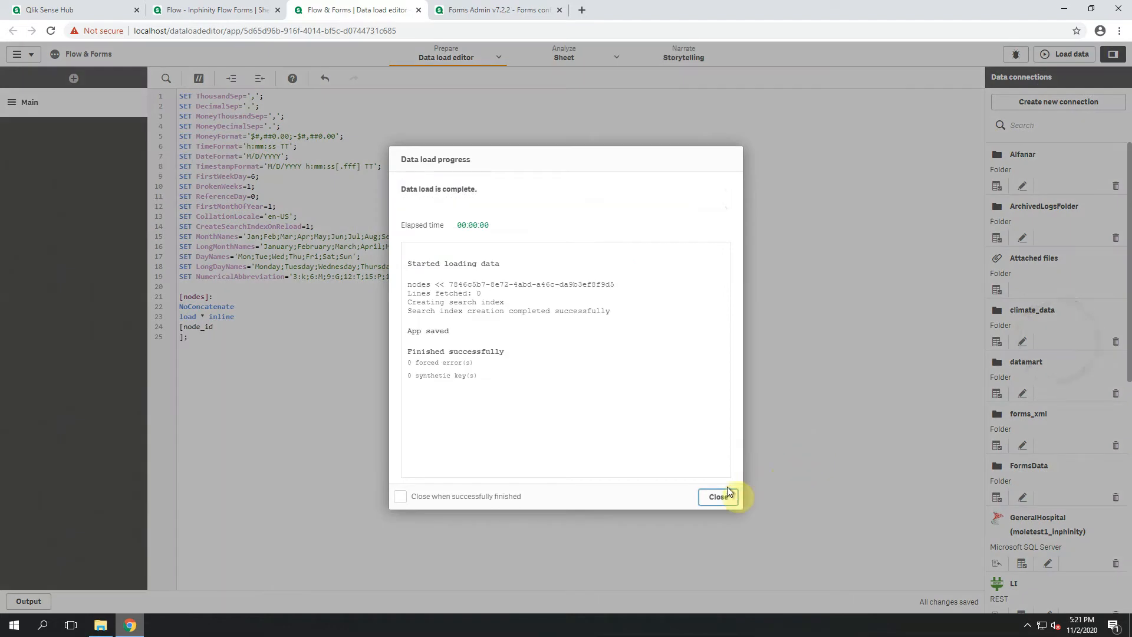
pyautogui.click(718, 496)
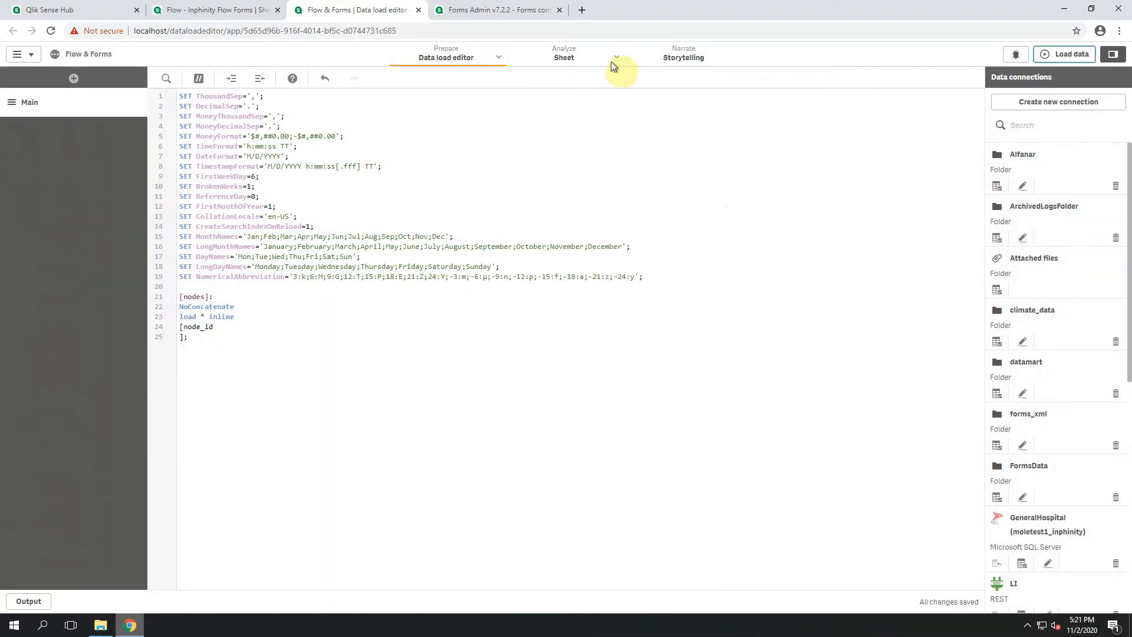
pyautogui.click(616, 57)
pyautogui.click(626, 83)
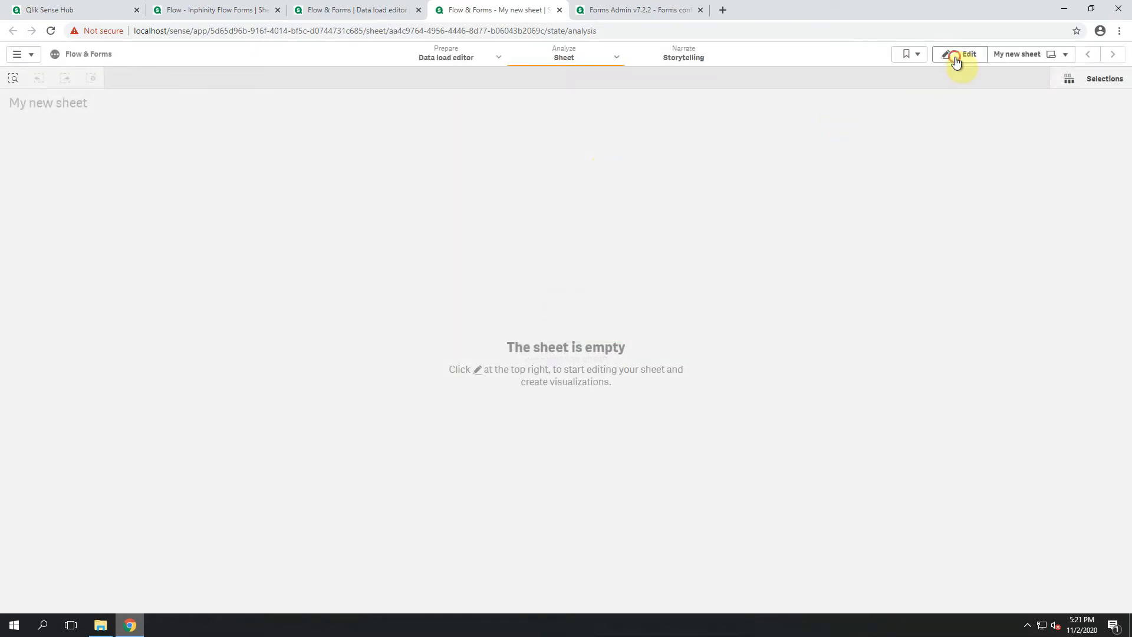
# - Edit the sheet and place a Forms General object in its upper right area with node_id as dimension
pyautogui.click(956, 58)
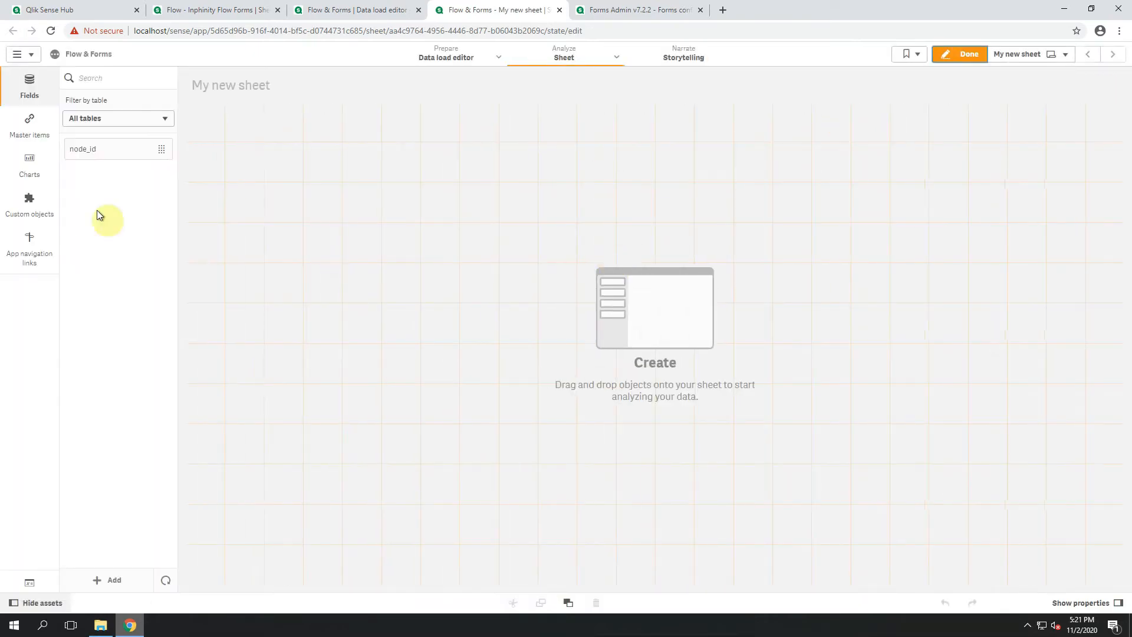
pyautogui.click(39, 203)
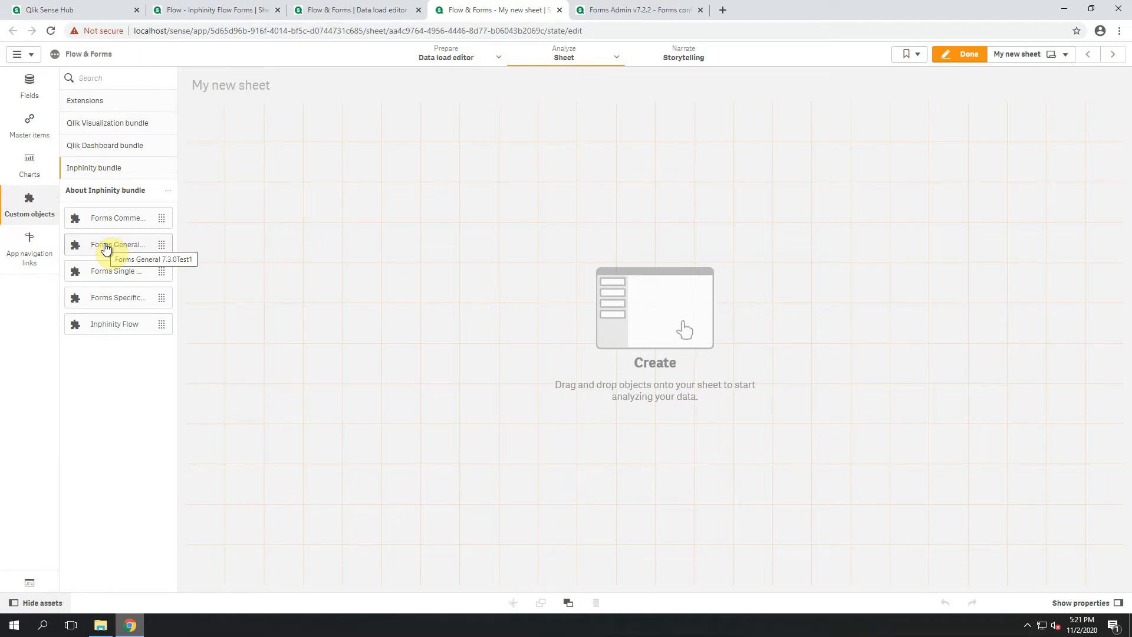
pyautogui.moveTo(106, 248); pyautogui.dragTo(765, 217)
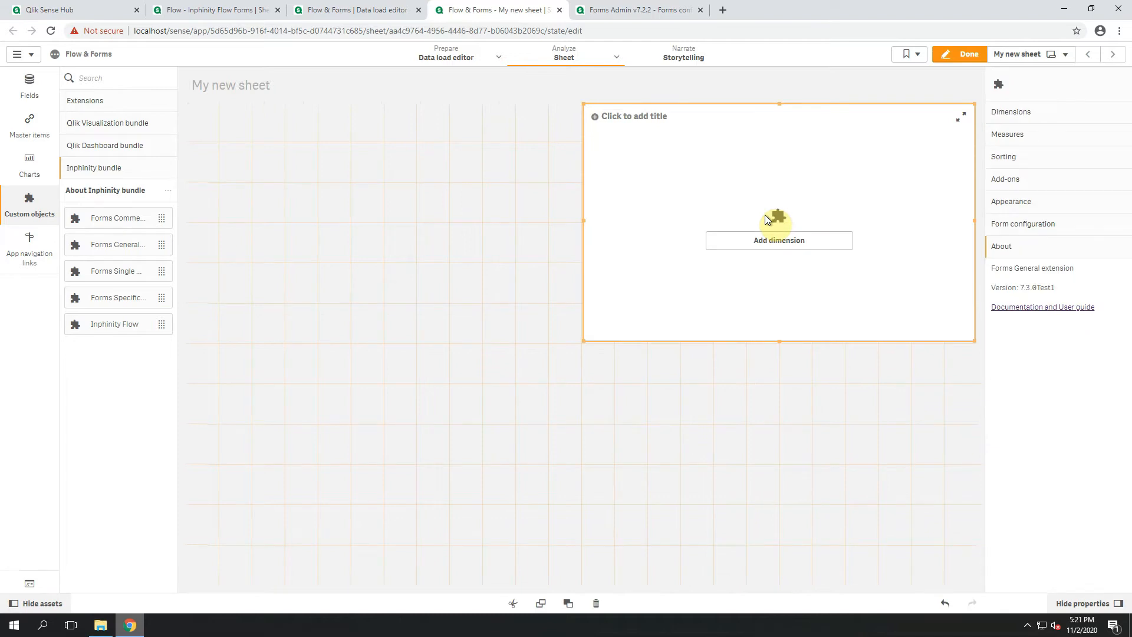
pyautogui.click(776, 242)
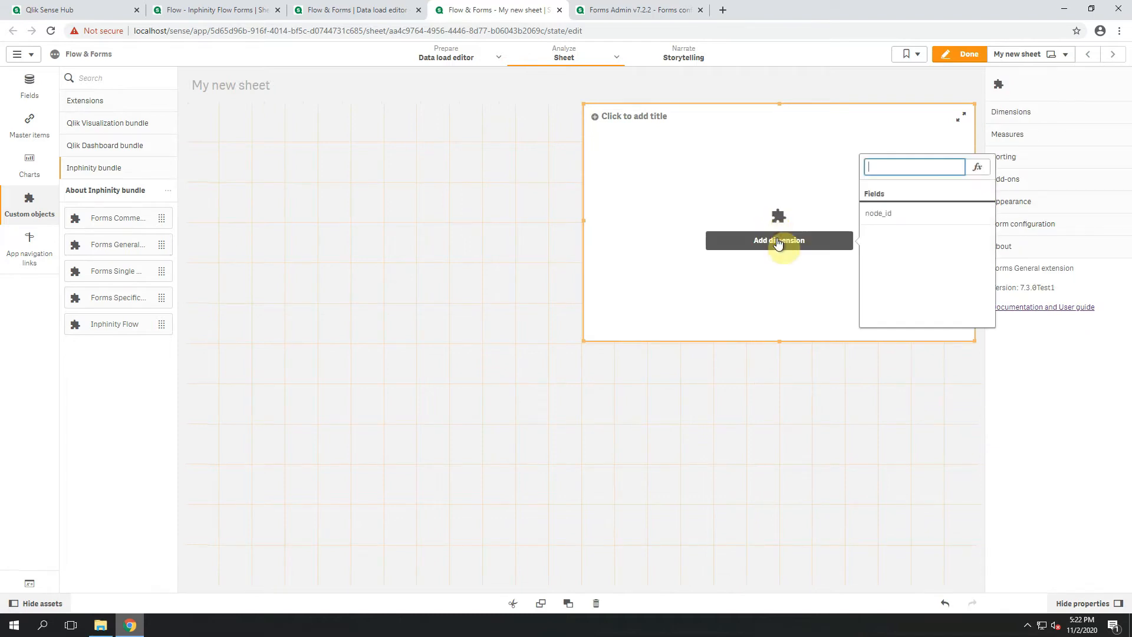
pyautogui.click(885, 220)
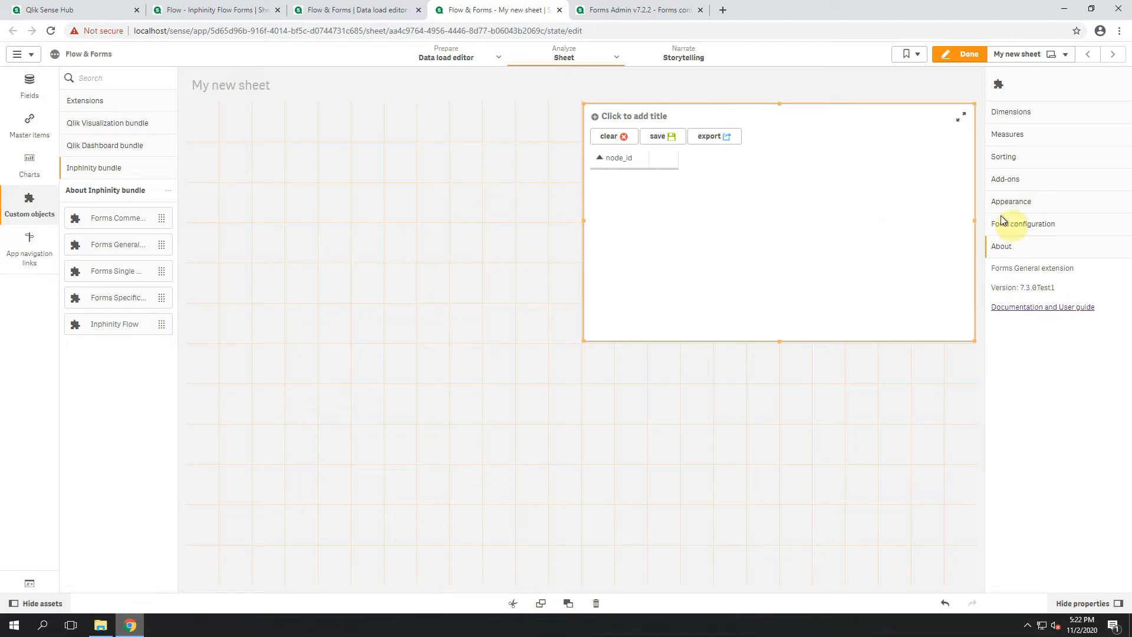
# - Add a form field with column name node_type, label type and field type Select box
pyautogui.click(1054, 225)
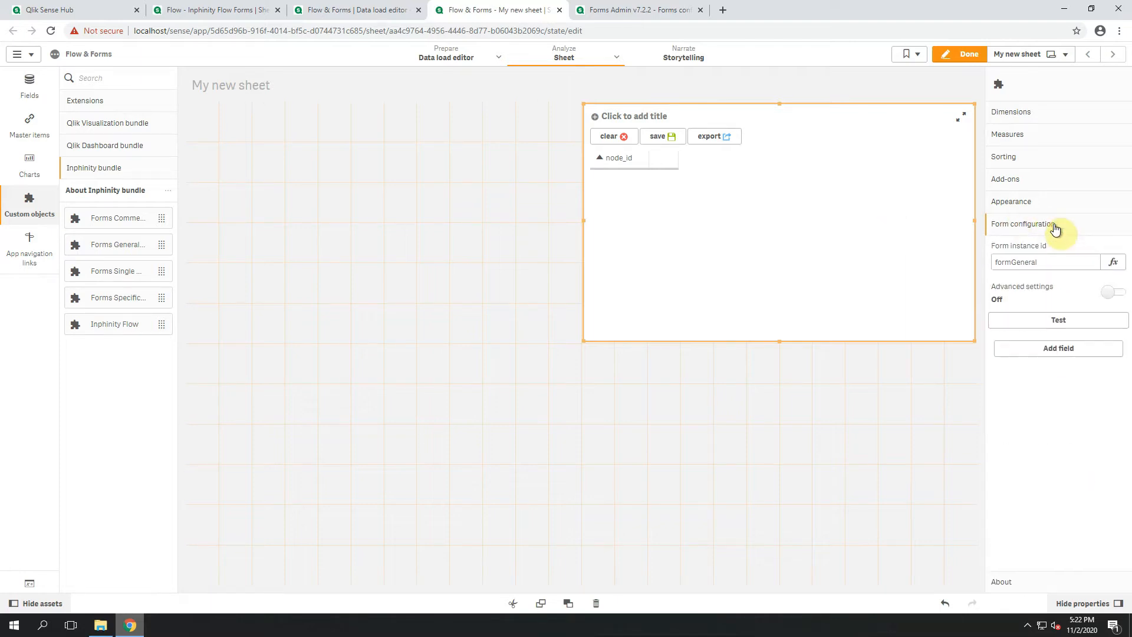
pyautogui.click(1042, 357)
pyautogui.click(1033, 384)
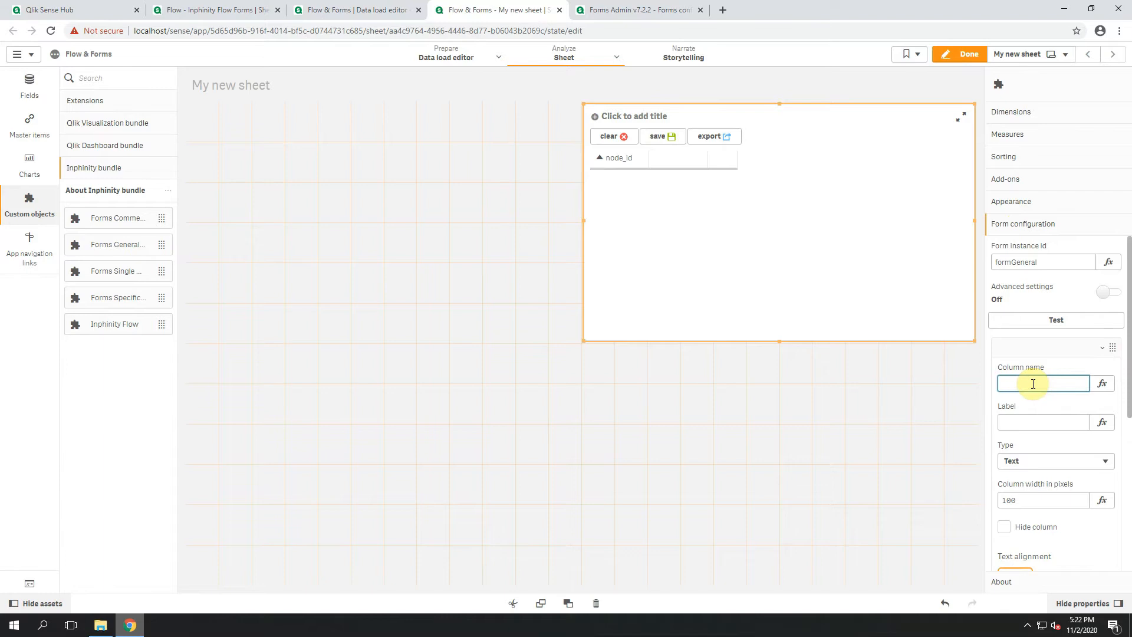
pyautogui.write('node_type')
pyautogui.click(1028, 418)
pyautogui.write('type')
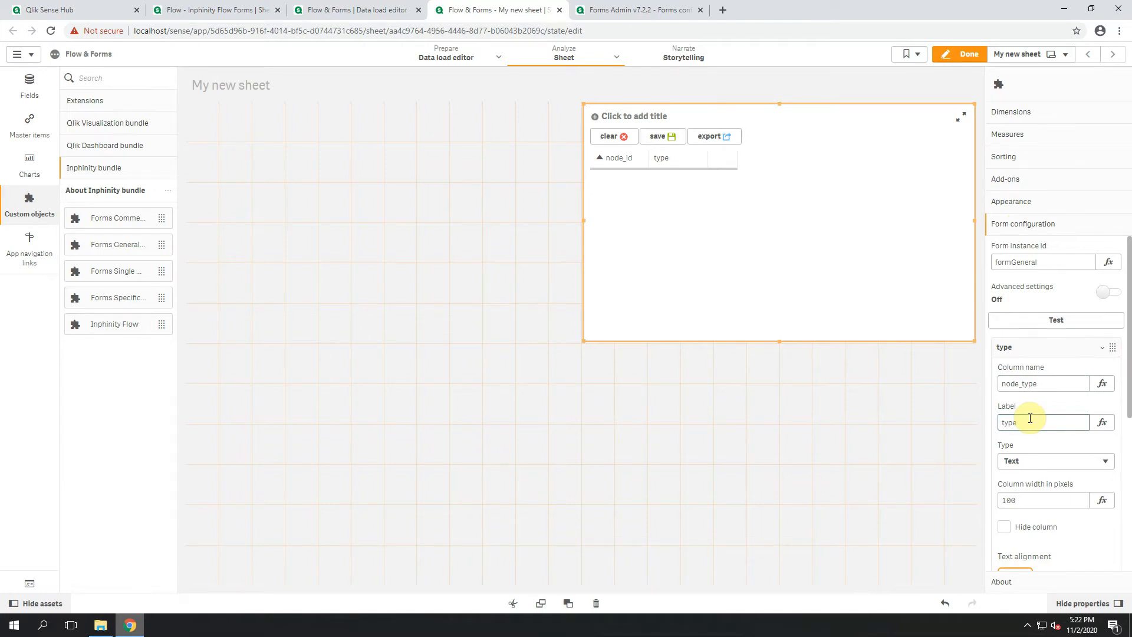
pyautogui.click(1031, 460)
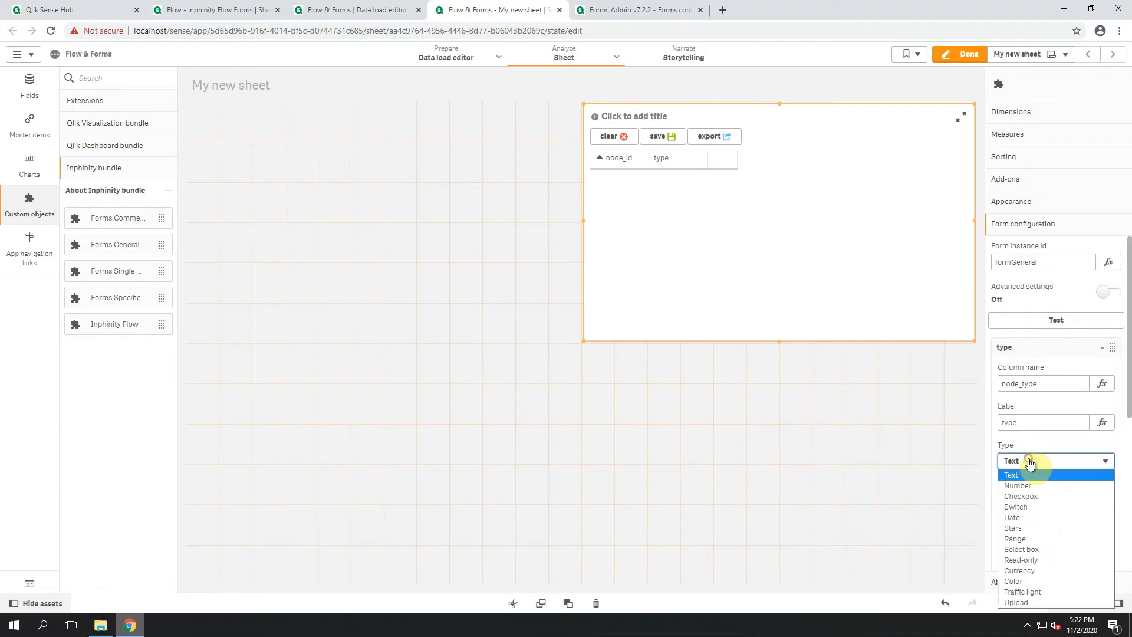
pyautogui.click(1037, 547)
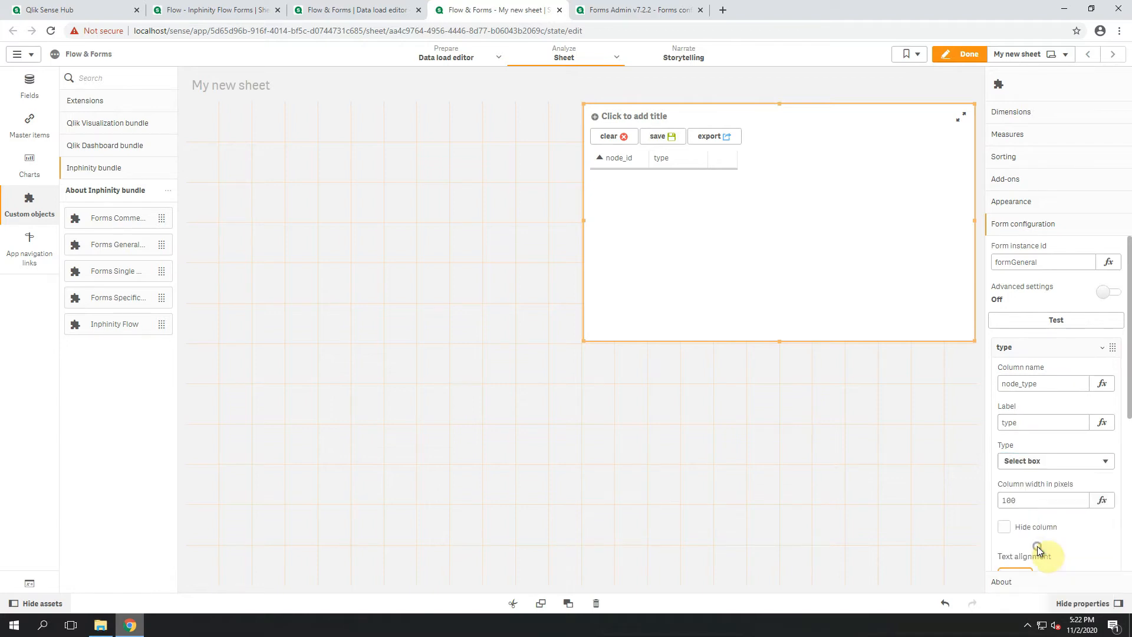
# - Set the type field's options to start;activity;decision;connector;end and collapse its settings
pyautogui.scroll(-2, 1039, 533)
pyautogui.click(1040, 521)
pyautogui.write('start;activ')
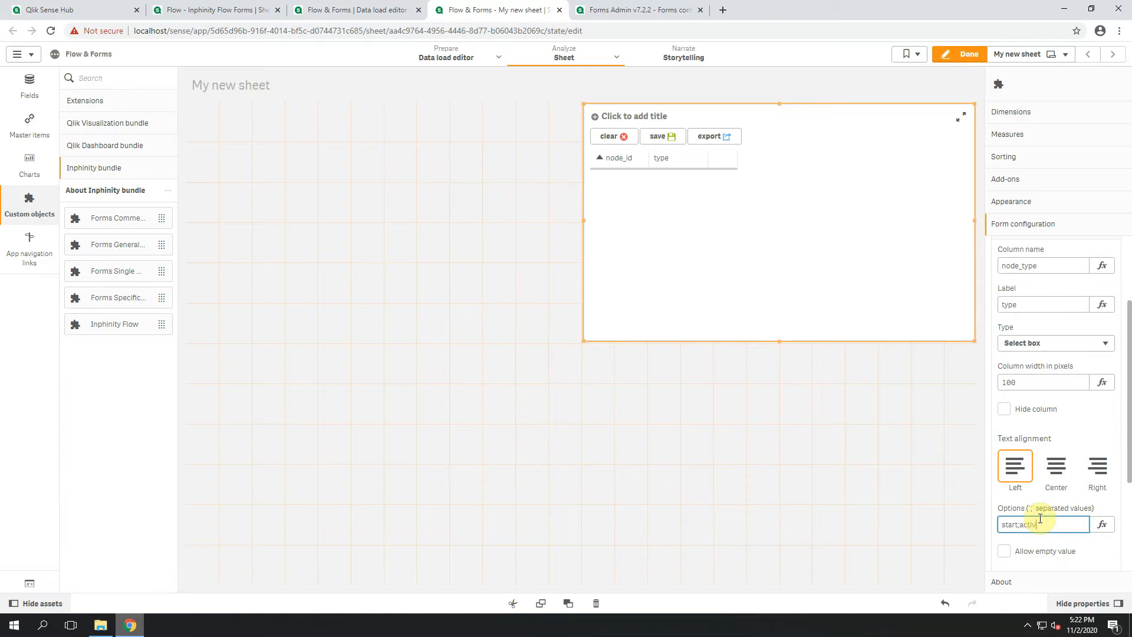
pyautogui.write('ity;decision;connector;end')
pyautogui.press('Return')
pyautogui.scroll(1, 1040, 519)
pyautogui.click(1036, 289)
# - Add a second form field with column name node_descr and label description
pyautogui.click(1039, 375)
pyautogui.click(1042, 410)
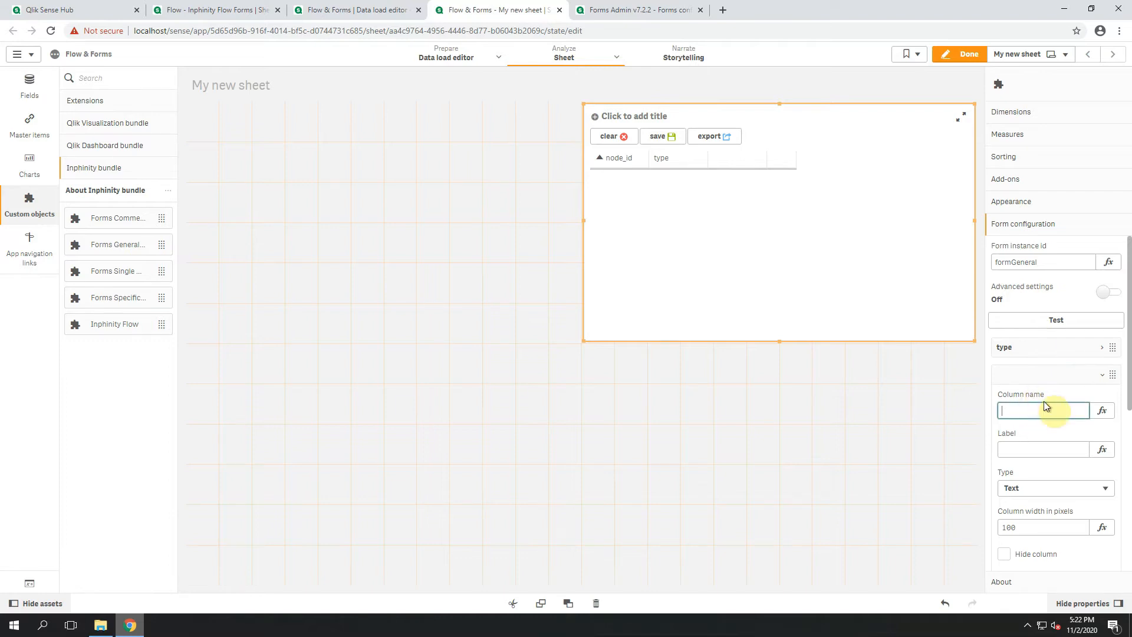
pyautogui.write('node_descr')
pyautogui.click(1050, 449)
pyautogui.write('description')
pyautogui.press('Return')
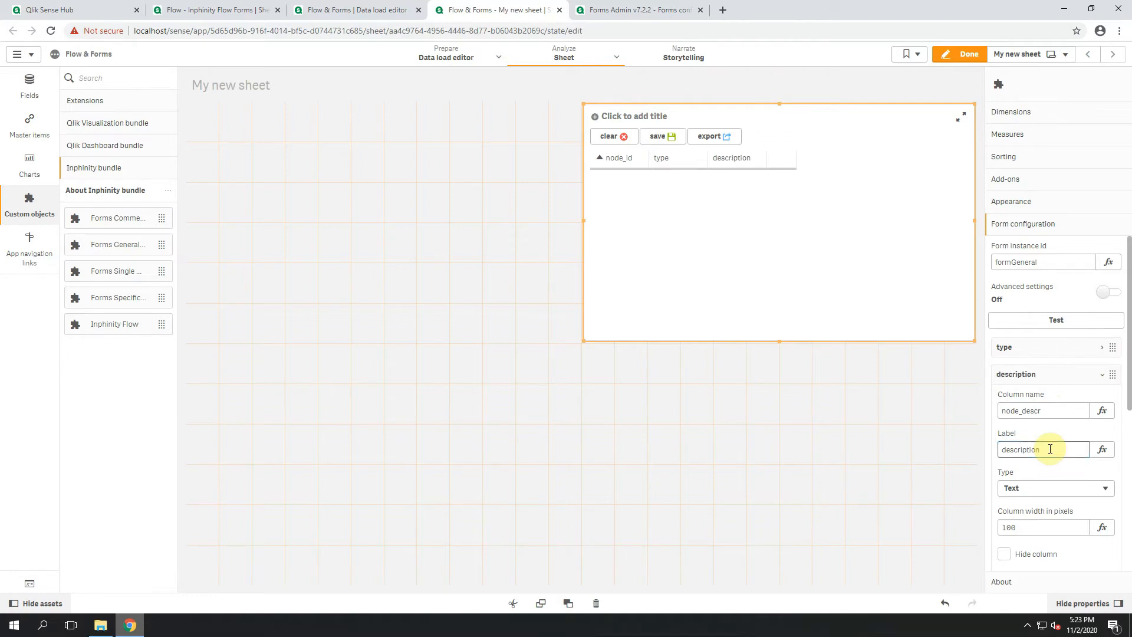
pyautogui.click(1069, 378)
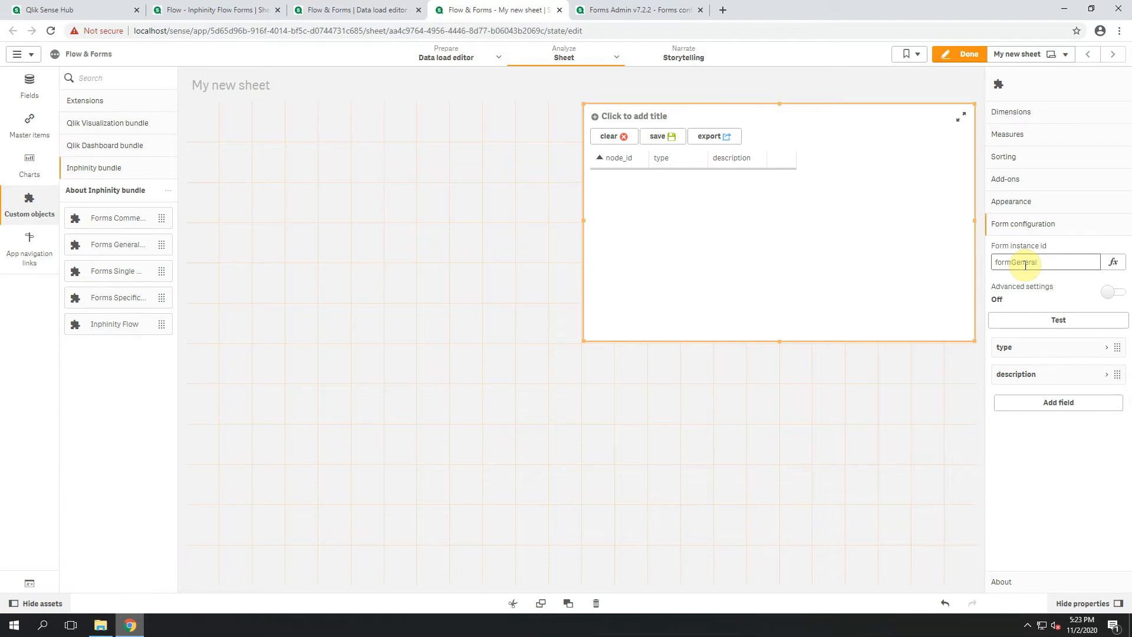
# - In the Forms Admin app, add a General form instance with id TT_nodes and xml file TT_nodes.xml
pyautogui.click(614, 12)
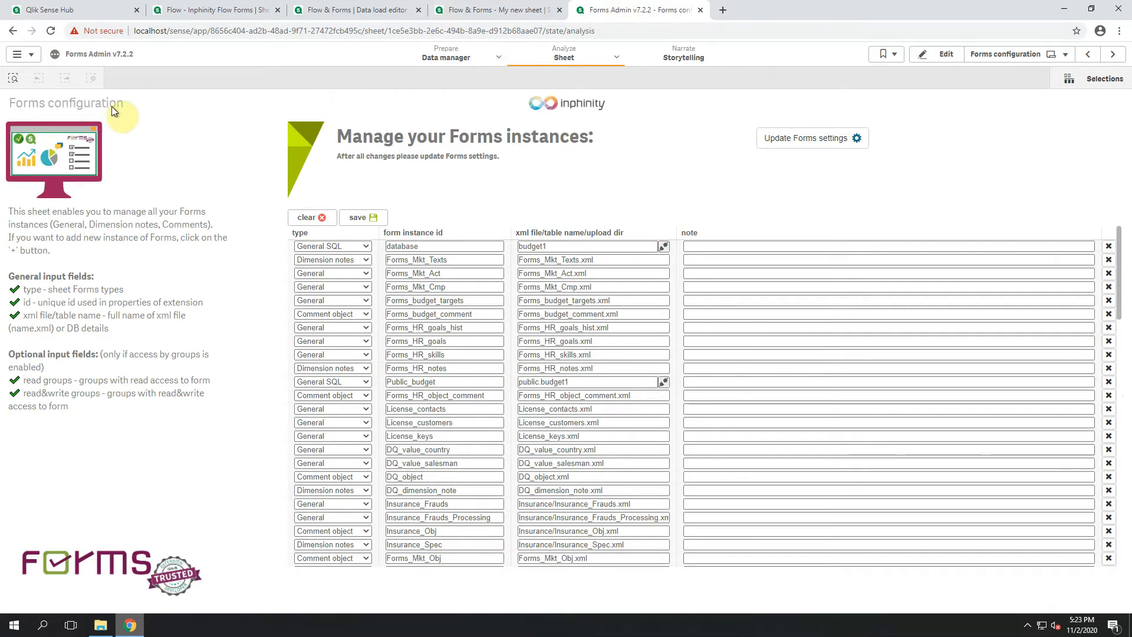
pyautogui.scroll(-10, 695, 515)
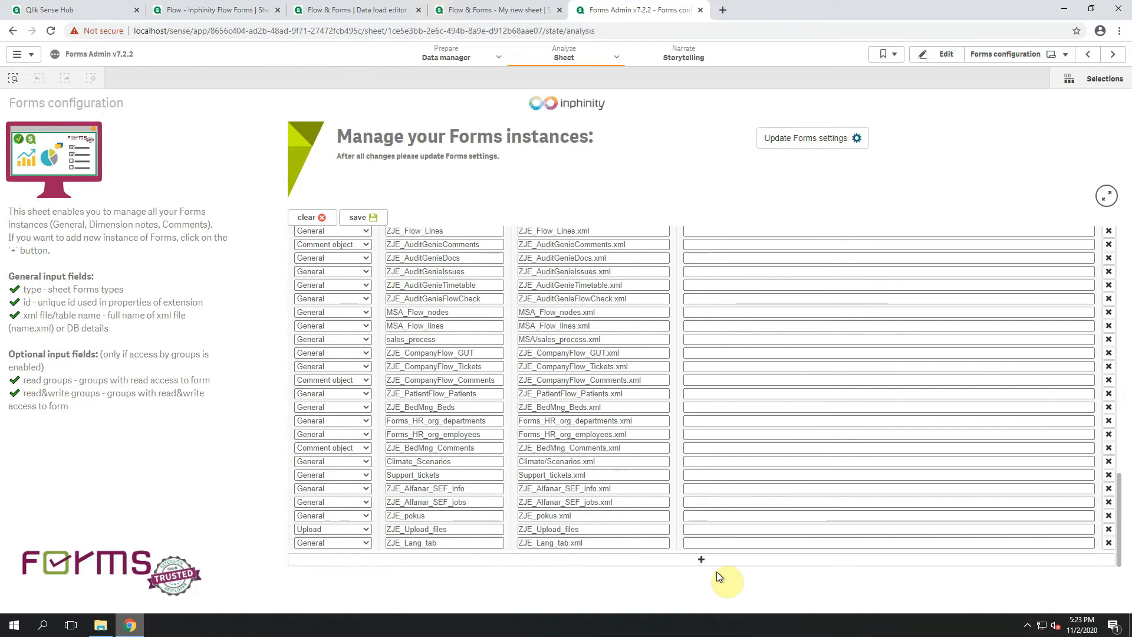
pyautogui.click(713, 560)
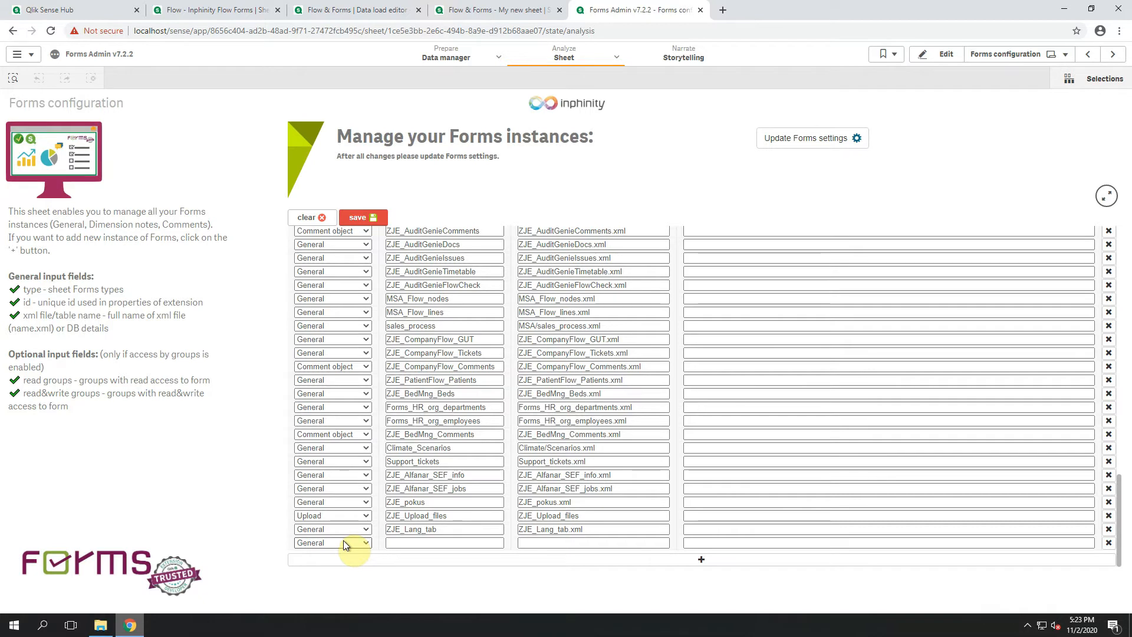
pyautogui.click(406, 548)
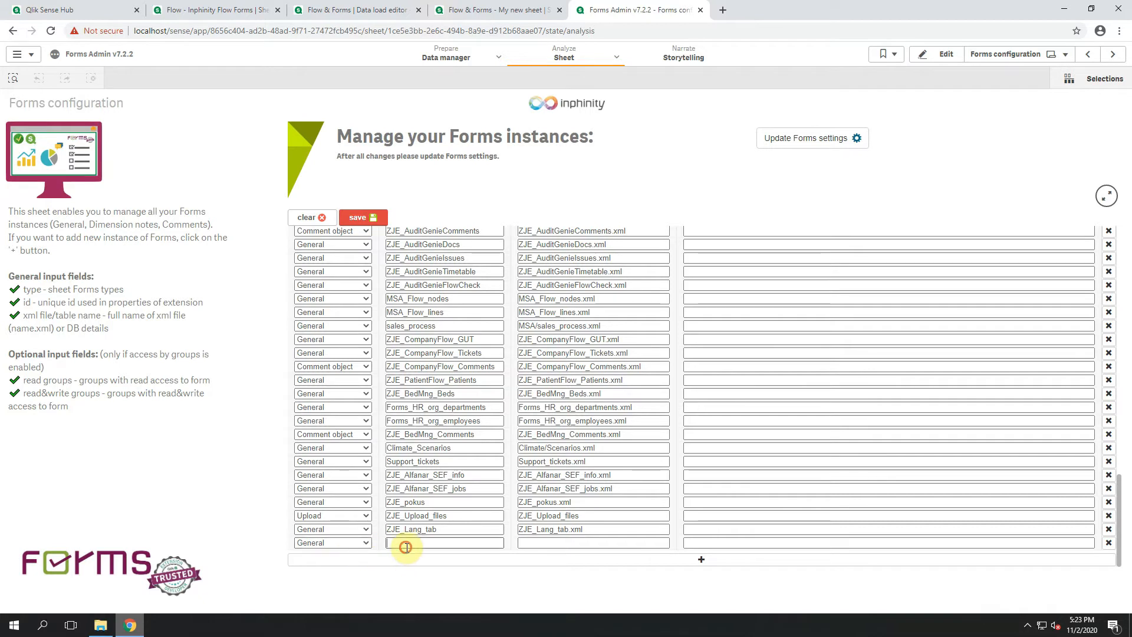
pyautogui.write('TT_nodes')
pyautogui.hotkey('ctrl', 'a')
pyautogui.hotkey('ctrl', 'c')
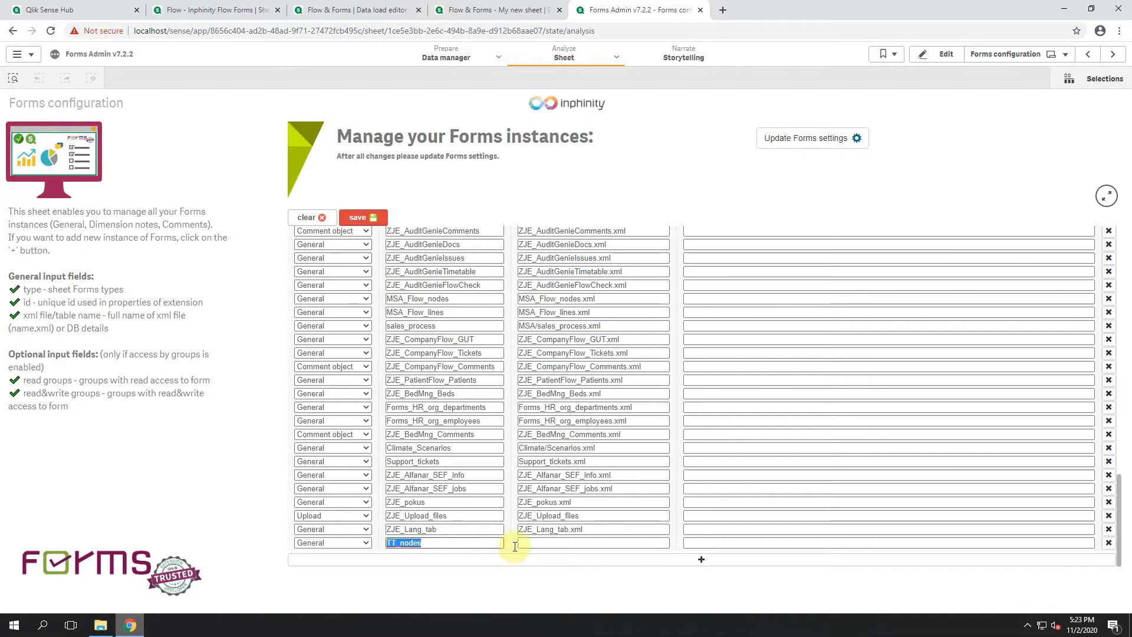
pyautogui.click(539, 542)
pyautogui.hotkey('ctrl', 'v')
pyautogui.write('.xml')
# - Add a General form instance with id TT_lines and xml file TT_lines.xml, save the list and update the Forms settings
pyautogui.click(550, 565)
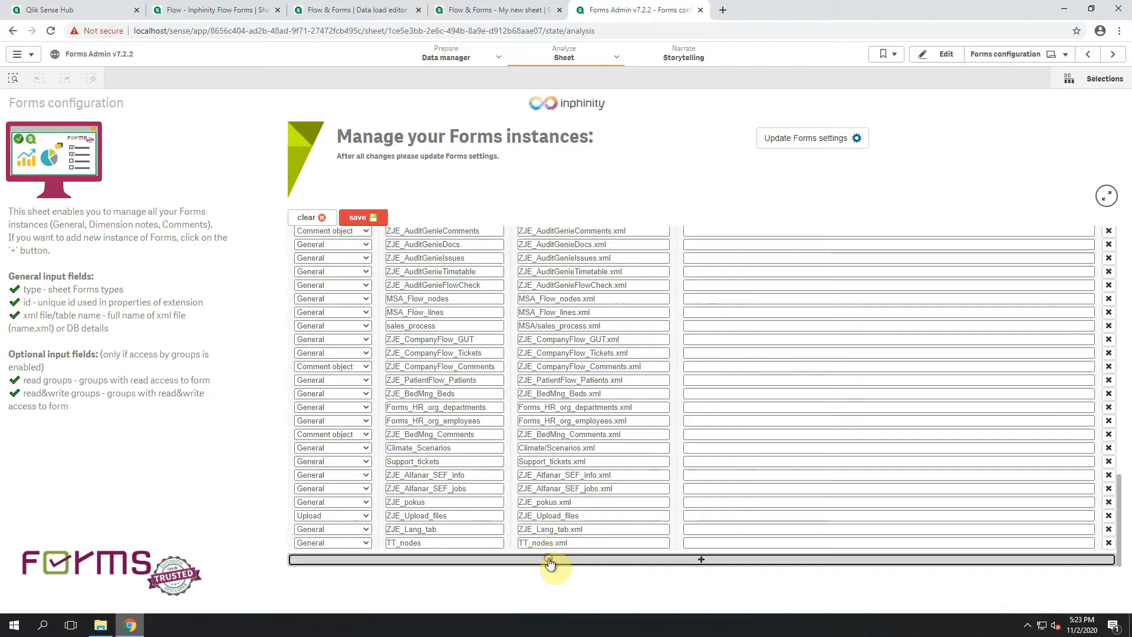
pyautogui.click(462, 541)
pyautogui.hotkey('ctrl', 'v')
pyautogui.press('BackSpace')
pyautogui.press('BackSpace')
pyautogui.press('BackSpace')
pyautogui.press('BackSpace')
pyautogui.write('lines')
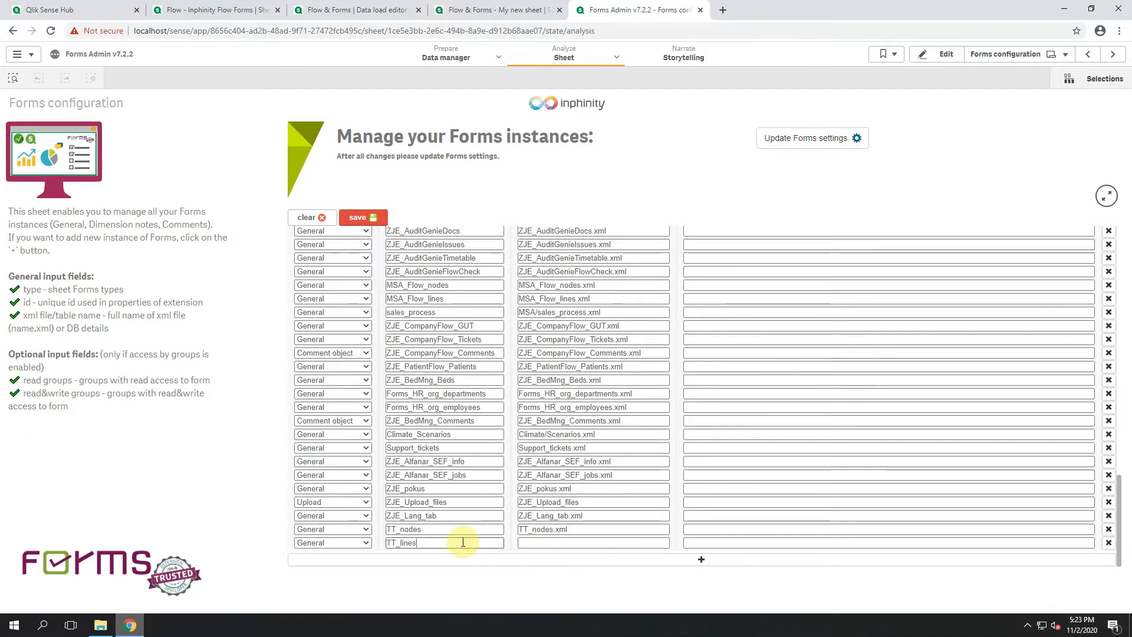
pyautogui.hotkey('ctrl', 'a')
pyautogui.hotkey('ctrl', 'c')
pyautogui.click(526, 543)
pyautogui.hotkey('ctrl', 'v')
pyautogui.write('.xml')
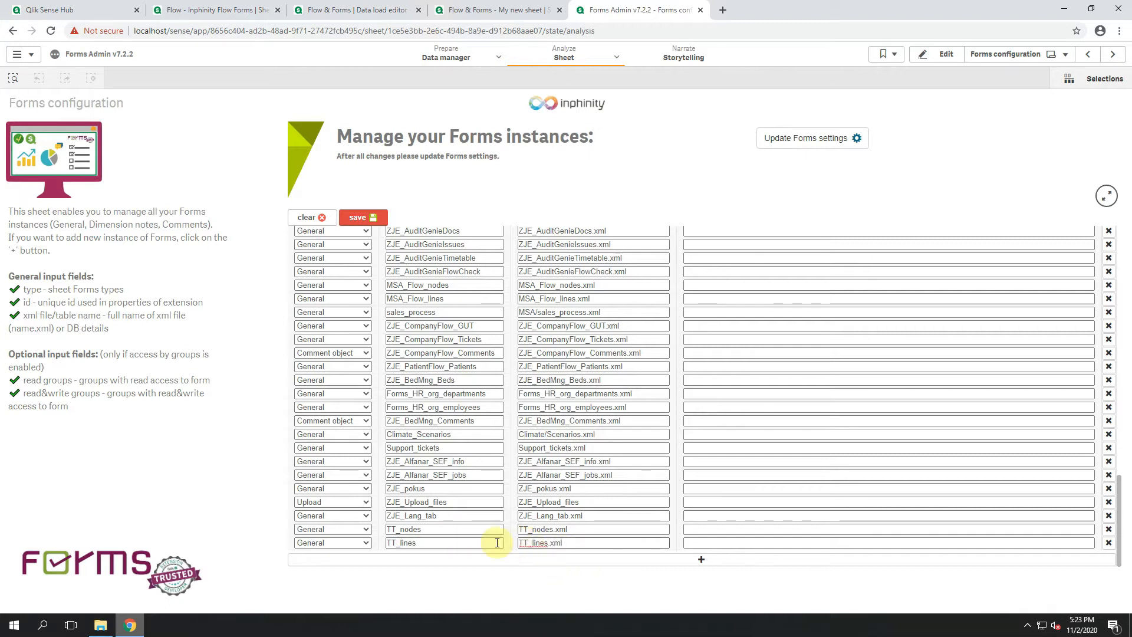
pyautogui.click(365, 218)
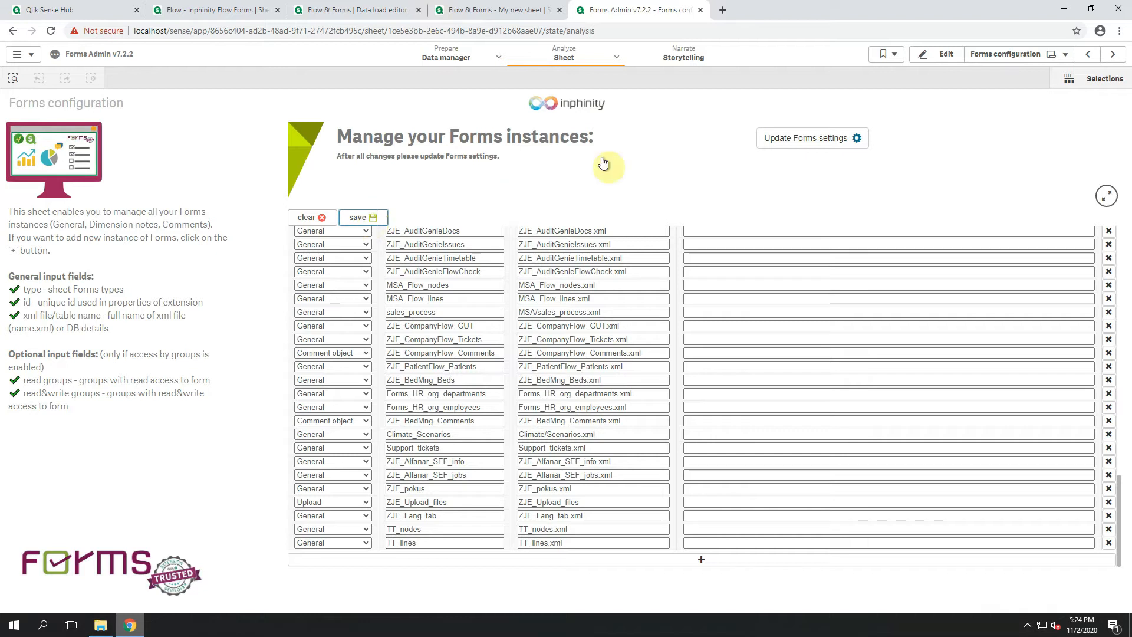
pyautogui.click(816, 146)
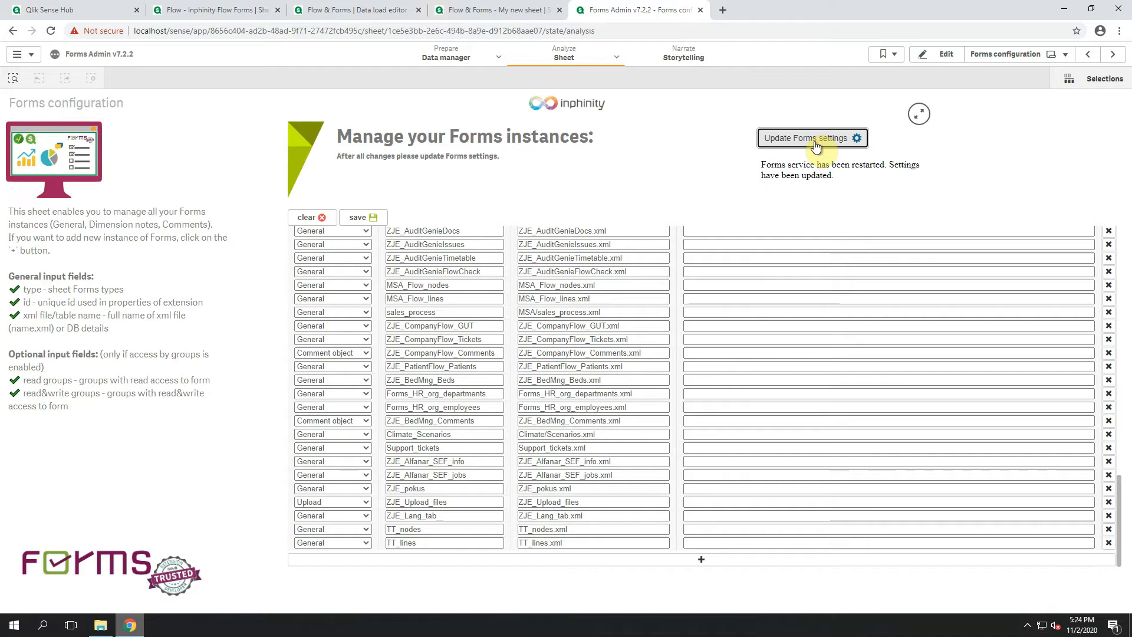
# - Set the form instance id of the sheet's Forms General object to TT_nodes, finish editing and save the form
pyautogui.click(423, 529)
pyautogui.moveTo(423, 529); pyautogui.dragTo(379, 536)
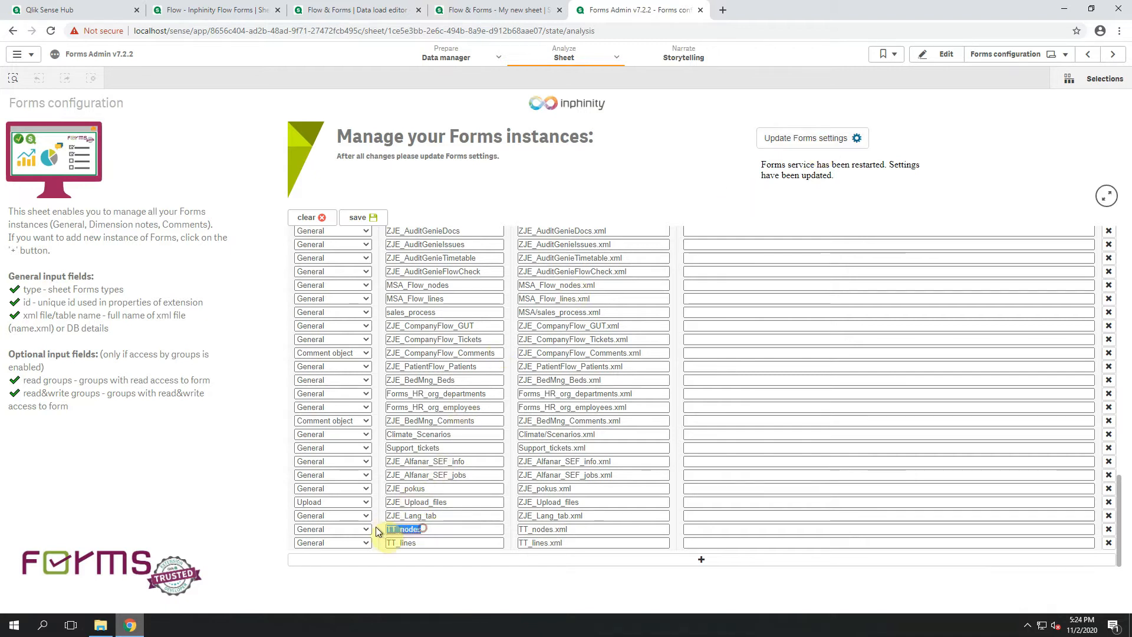
pyautogui.click(514, 11)
pyautogui.moveTo(1037, 265); pyautogui.dragTo(994, 264)
pyautogui.hotkey('ctrl', 'v')
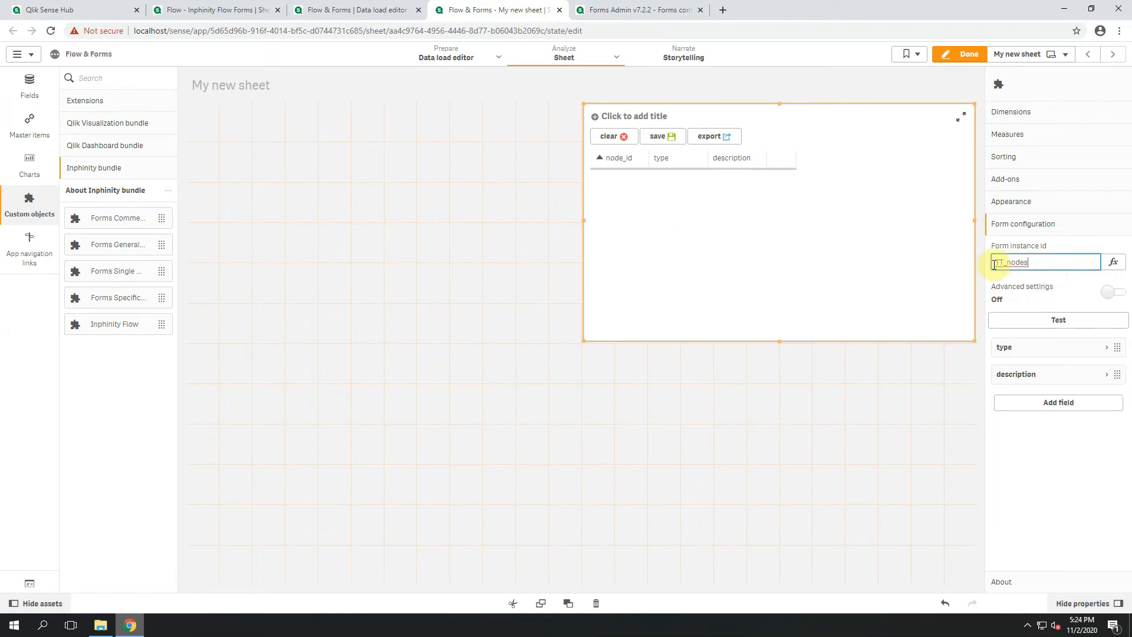
pyautogui.press('Return')
pyautogui.click(962, 55)
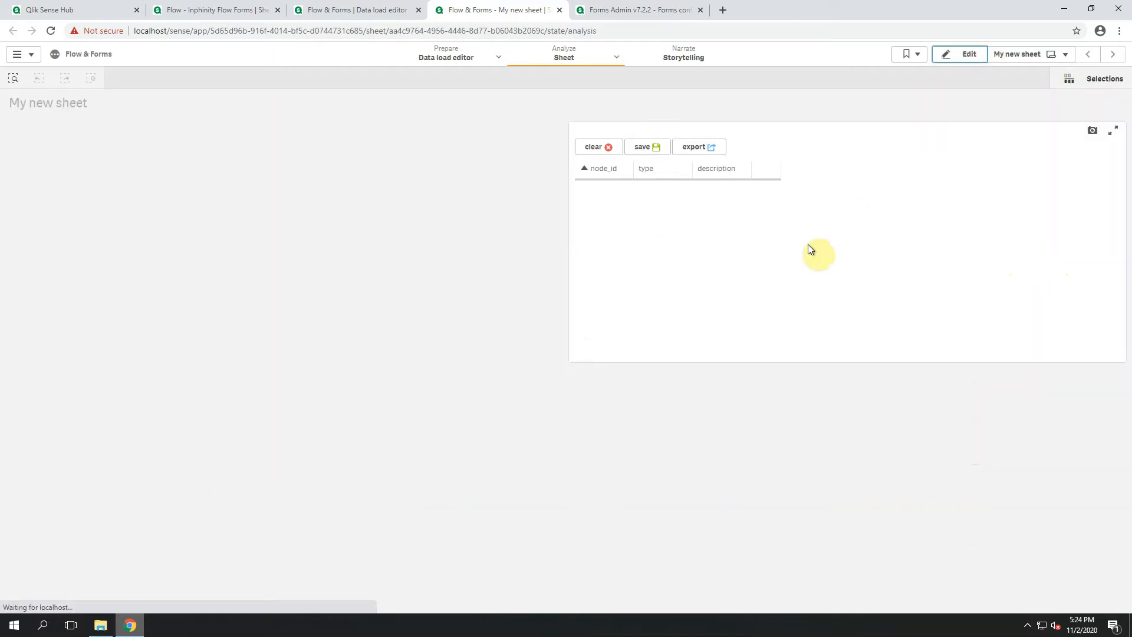
pyautogui.click(652, 152)
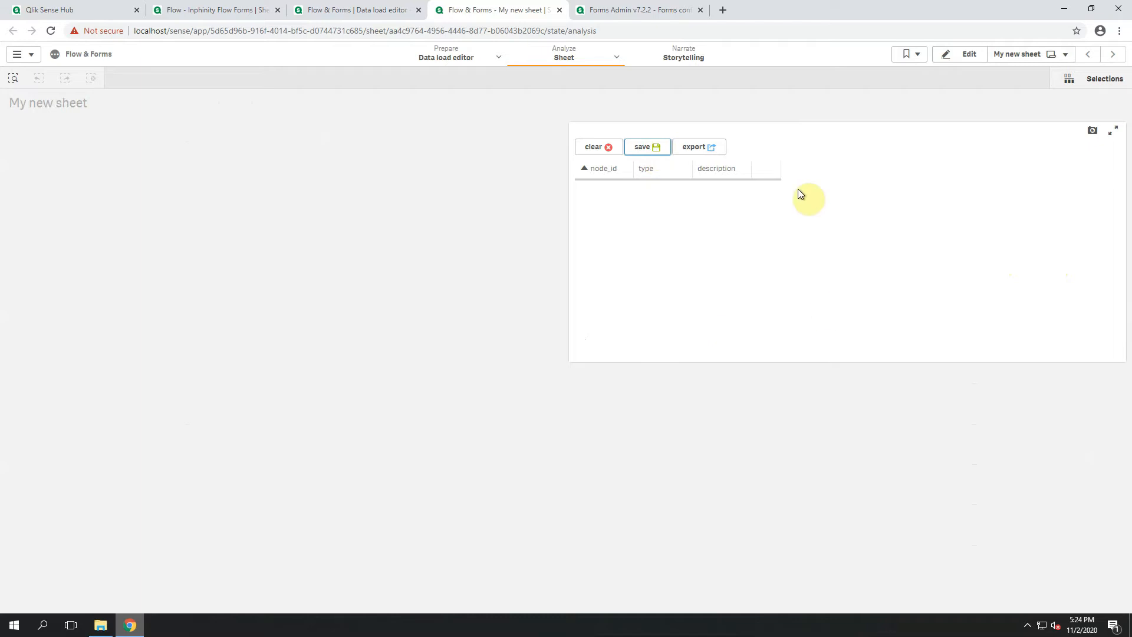
# - Enable adding rows in the form's advanced appearance settings and finish editing the sheet
pyautogui.click(968, 54)
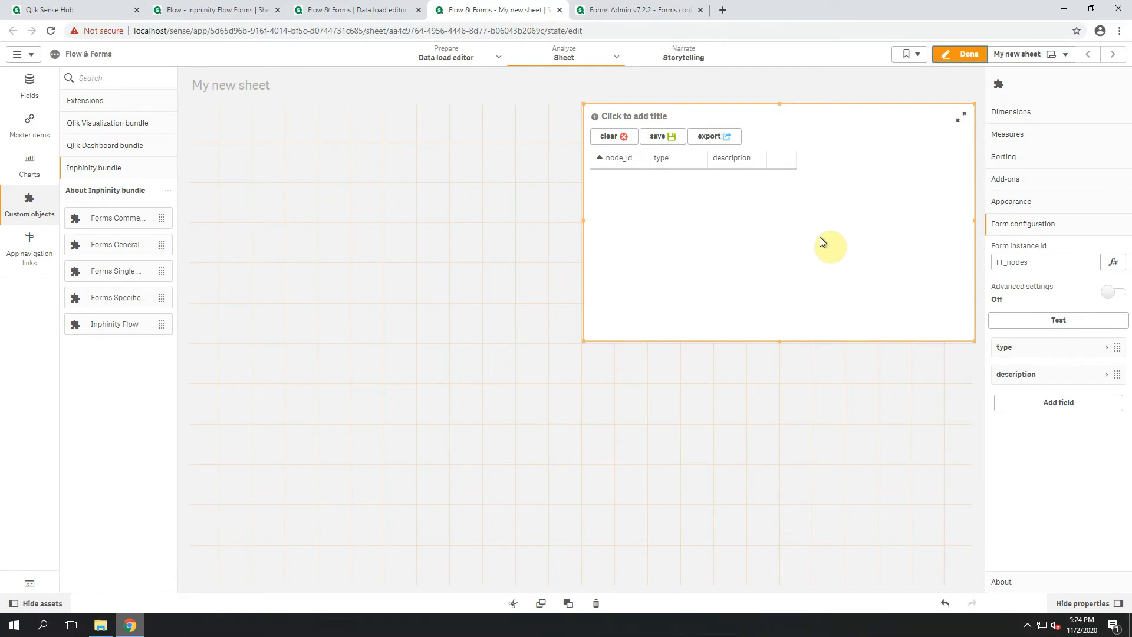
pyautogui.click(1020, 201)
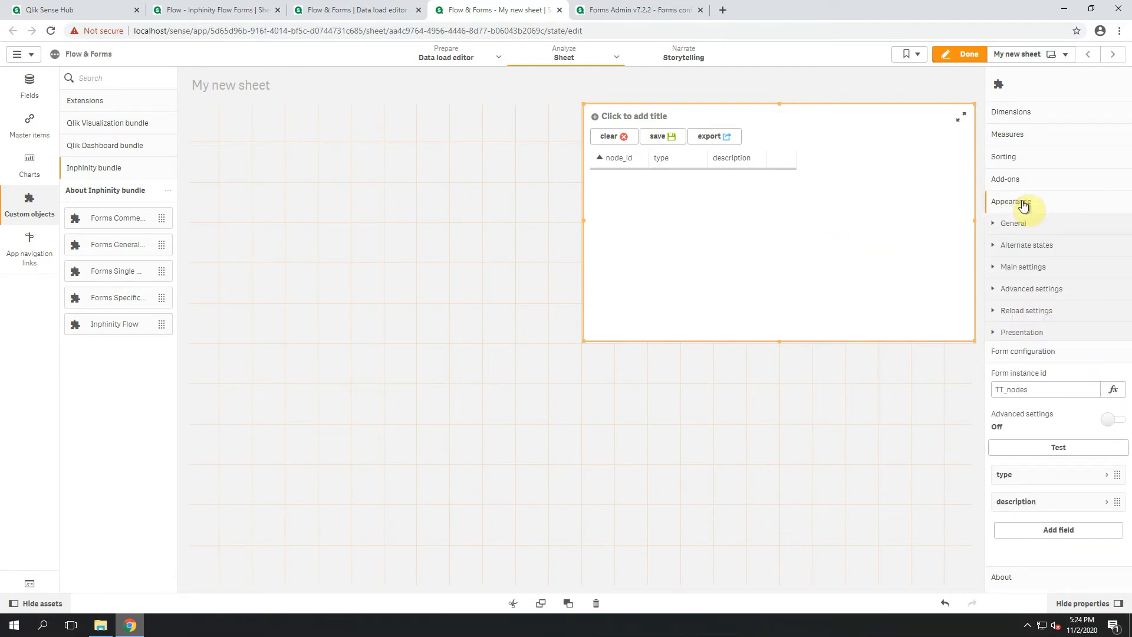
pyautogui.click(1036, 288)
pyautogui.click(1019, 315)
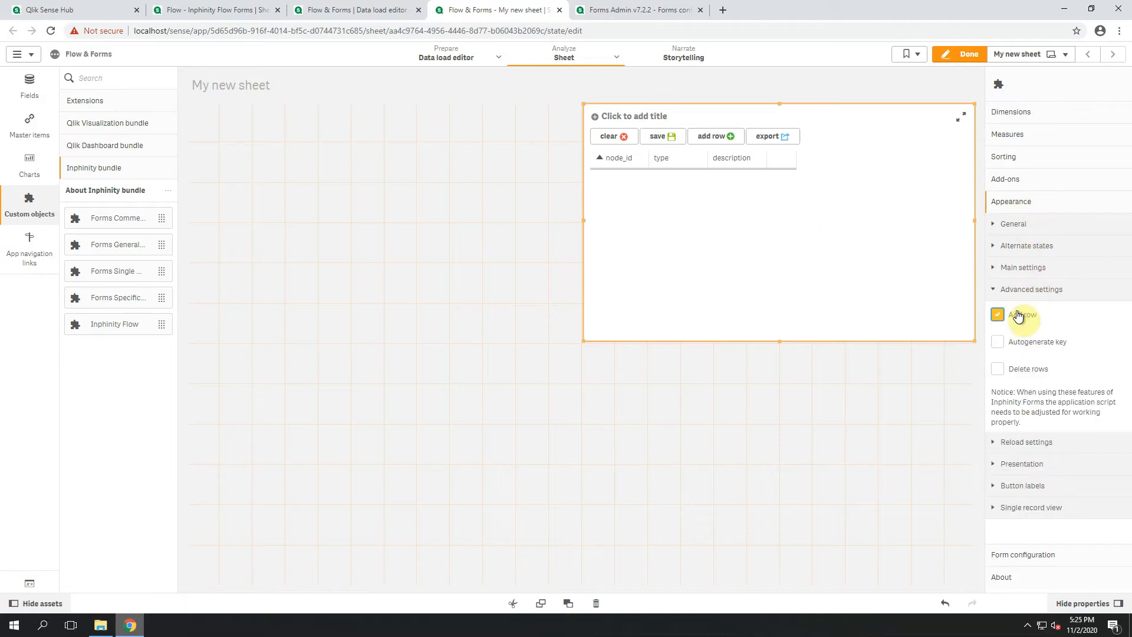
pyautogui.click(967, 55)
# - Add a form row with node_id start, type start and description start, and save it with an app reload
pyautogui.click(688, 147)
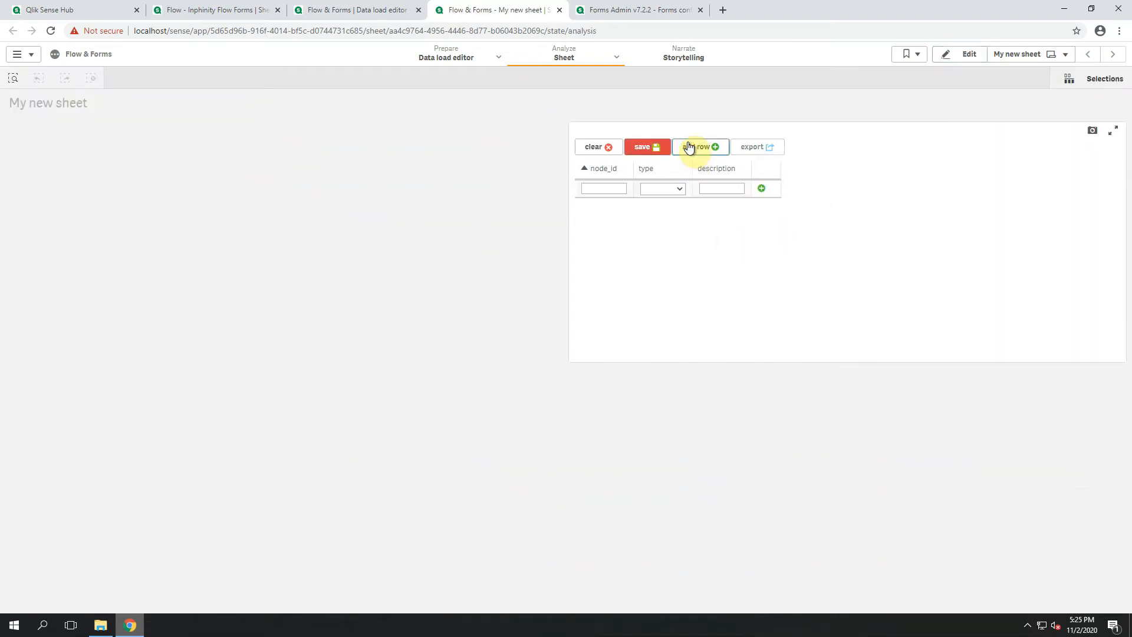
pyautogui.click(611, 187)
pyautogui.write('start')
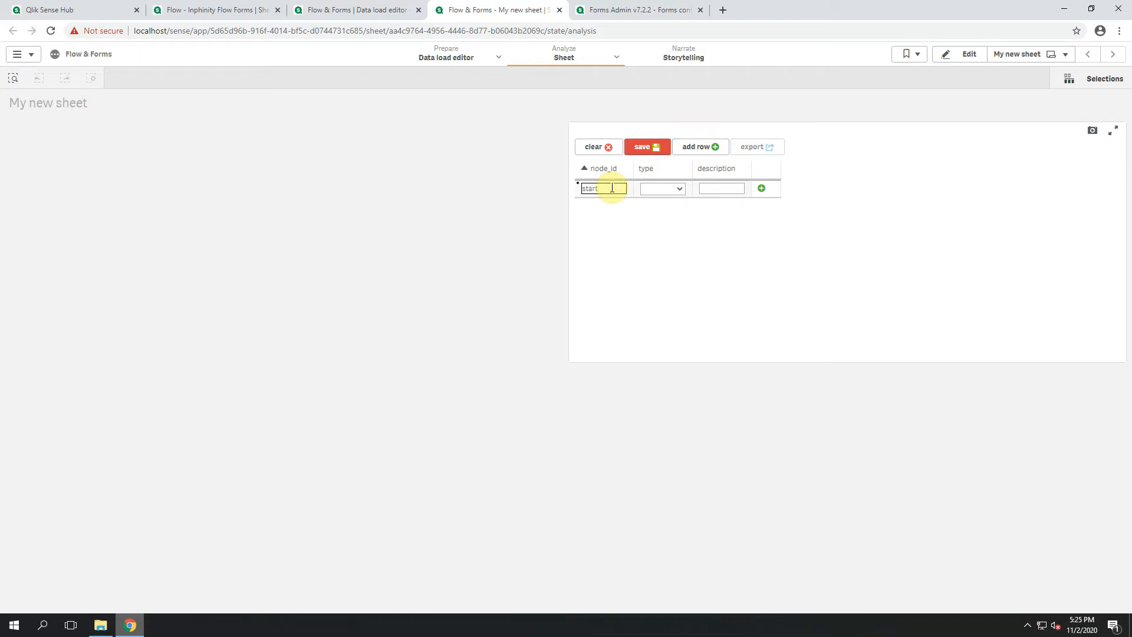
pyautogui.doubleClick(612, 187)
pyautogui.hotkey('ctrl', 'c')
pyautogui.click(710, 188)
pyautogui.hotkey('ctrl', 'v')
pyautogui.click(670, 186)
pyautogui.click(665, 209)
pyautogui.click(648, 147)
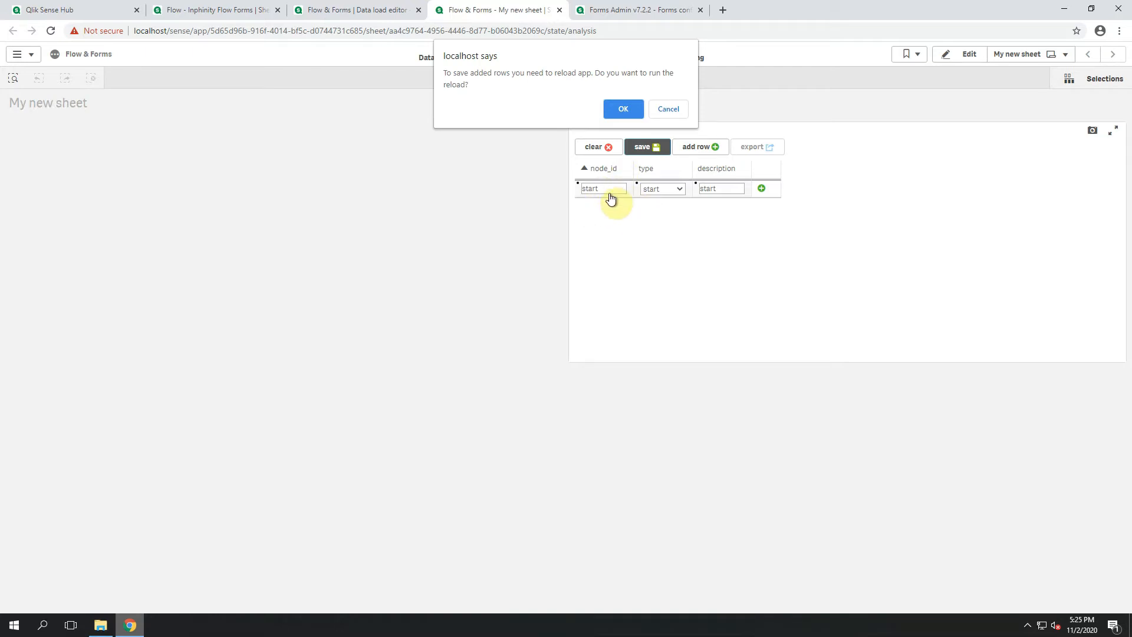
pyautogui.click(623, 109)
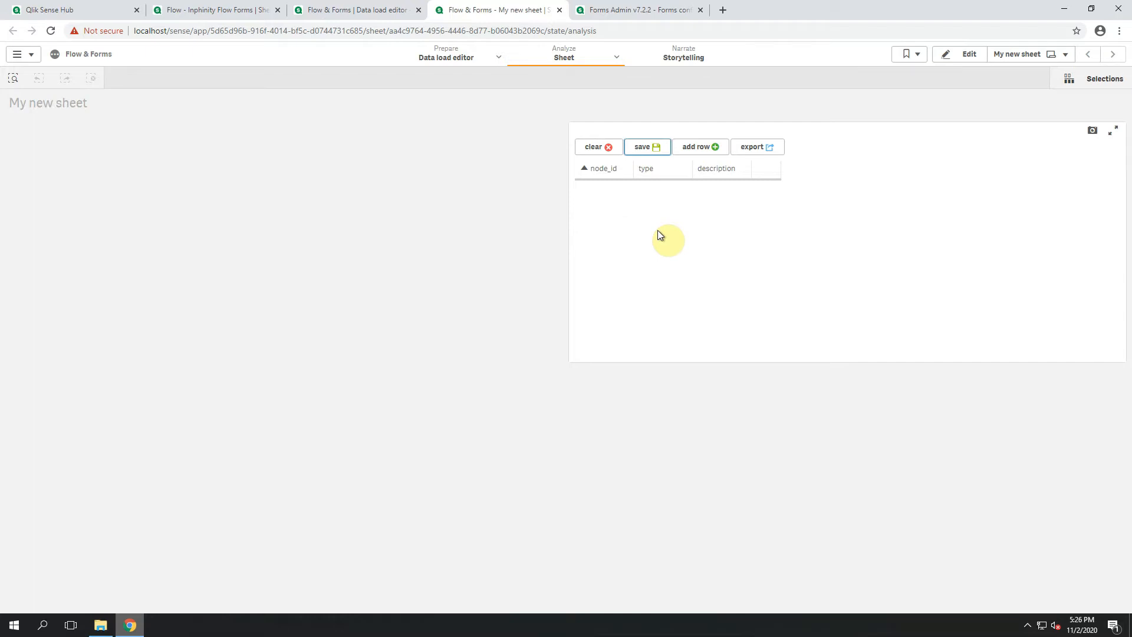
# - Open TT_nodes.xml from the FormsData folder in Notepad++ to examine the stored record, and return to the sheet
pyautogui.click(100, 625)
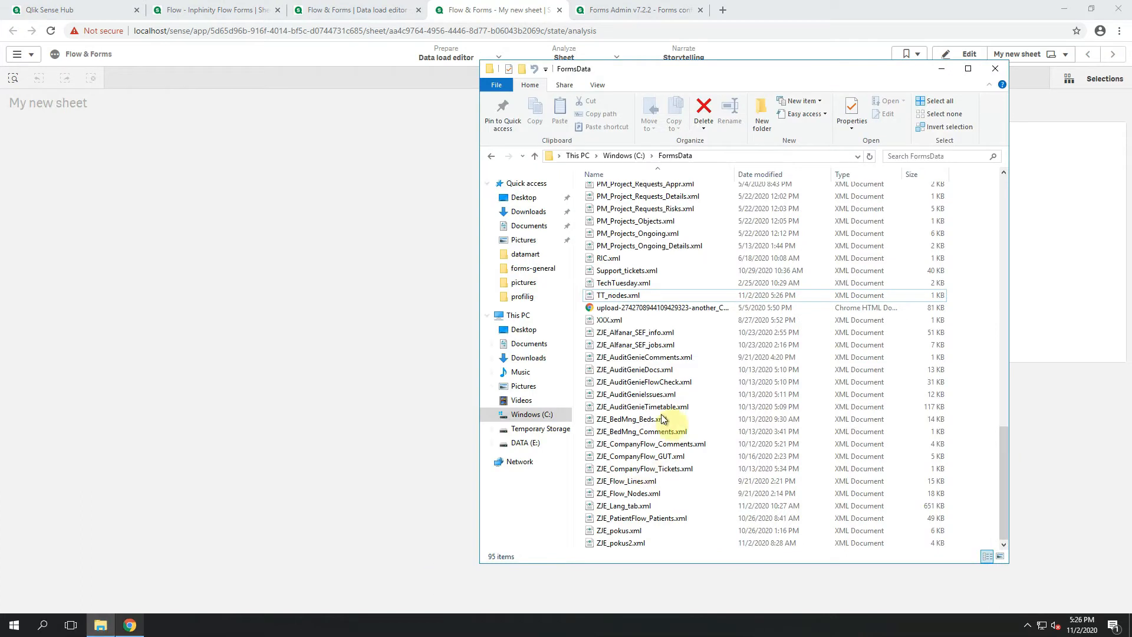
pyautogui.rightClick(586, 295)
pyautogui.click(688, 331)
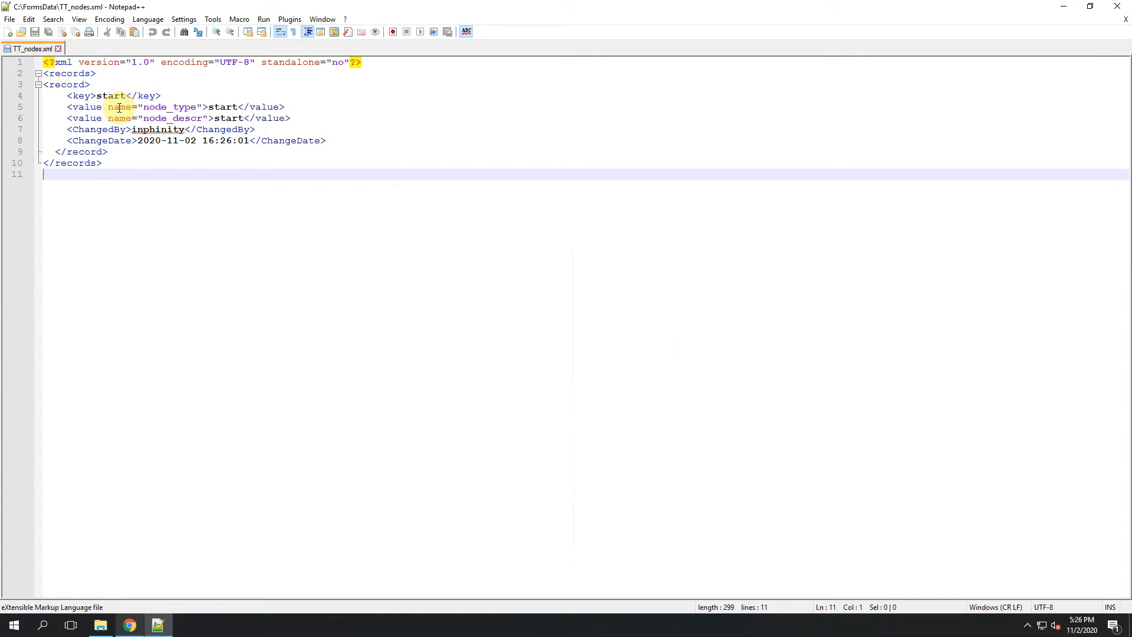
pyautogui.click(130, 625)
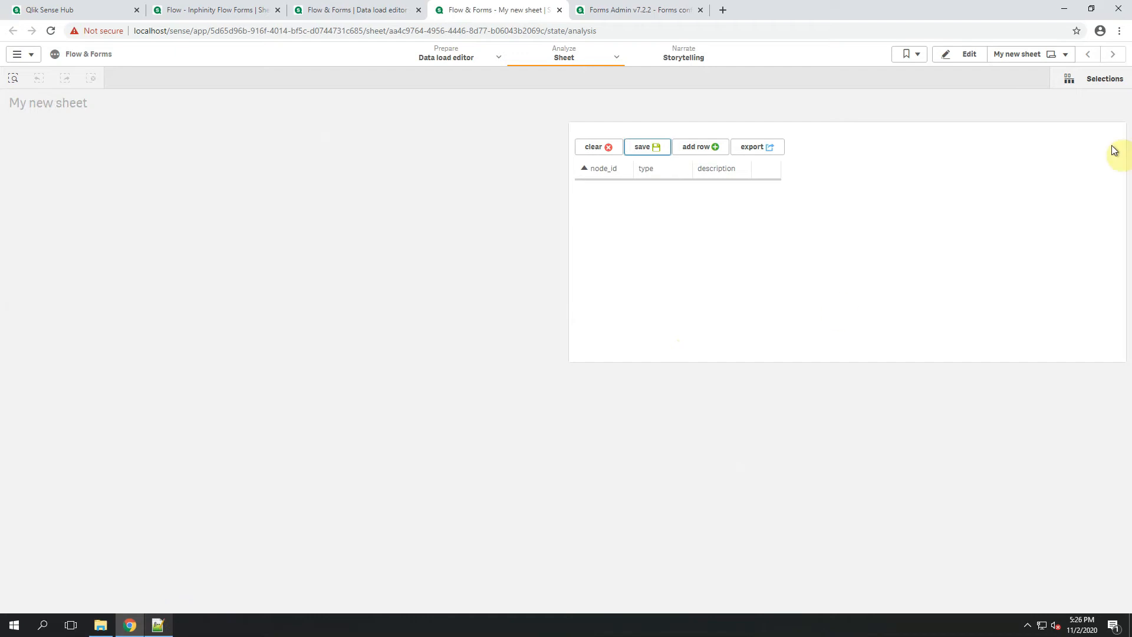
# - Open the Forms documentation from the form object's properties and examine its page on loading data for the subroutine file
pyautogui.click(972, 56)
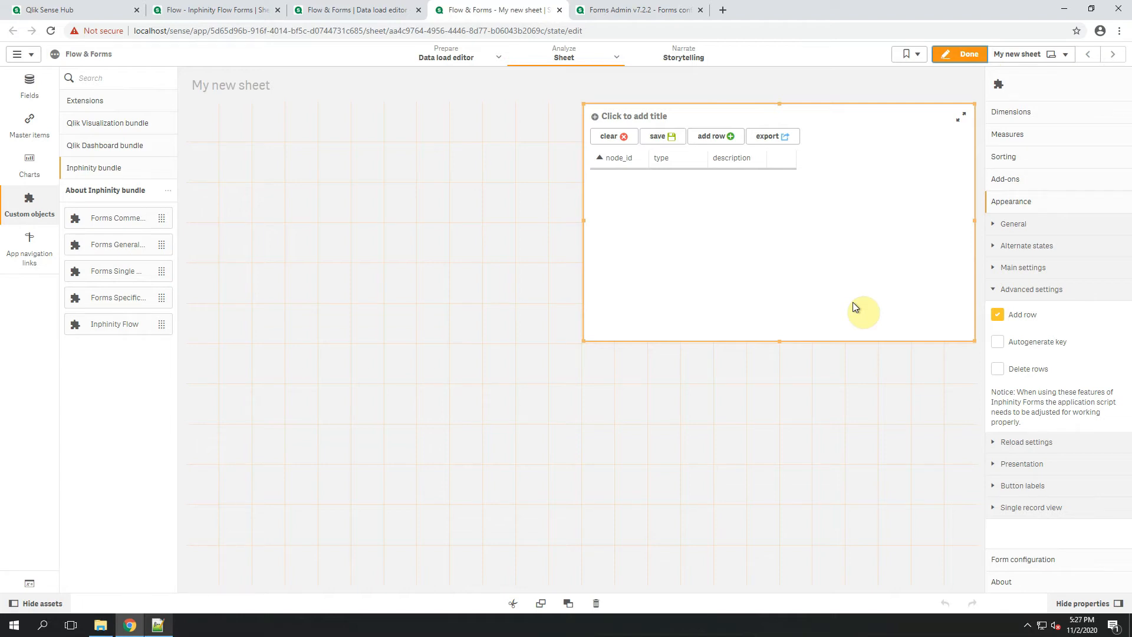
pyautogui.click(1029, 582)
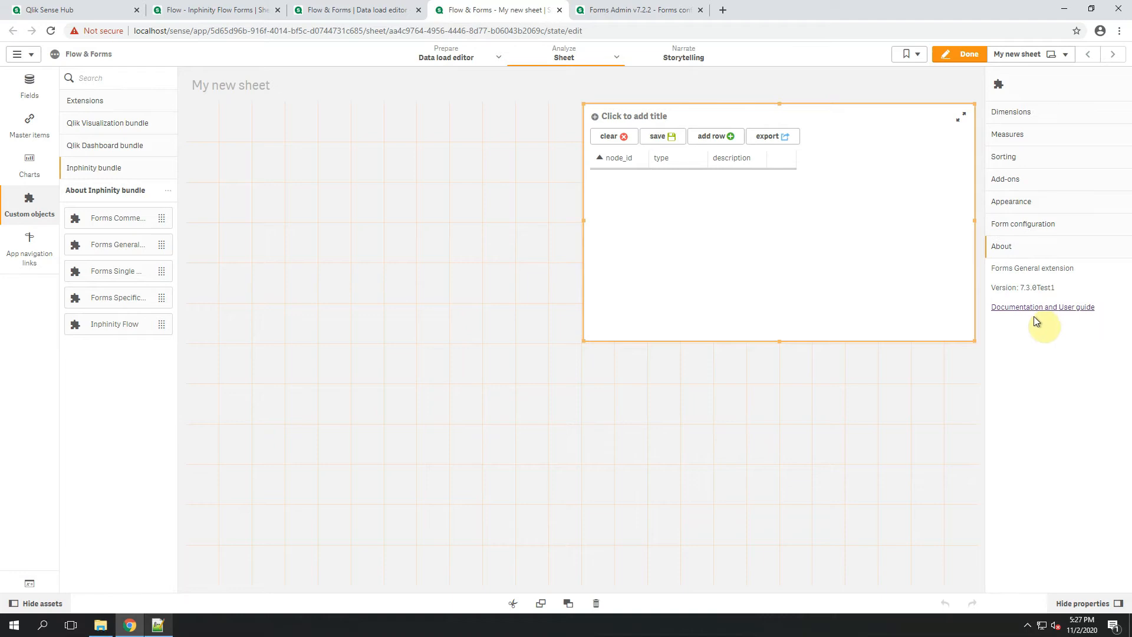
pyautogui.click(1036, 309)
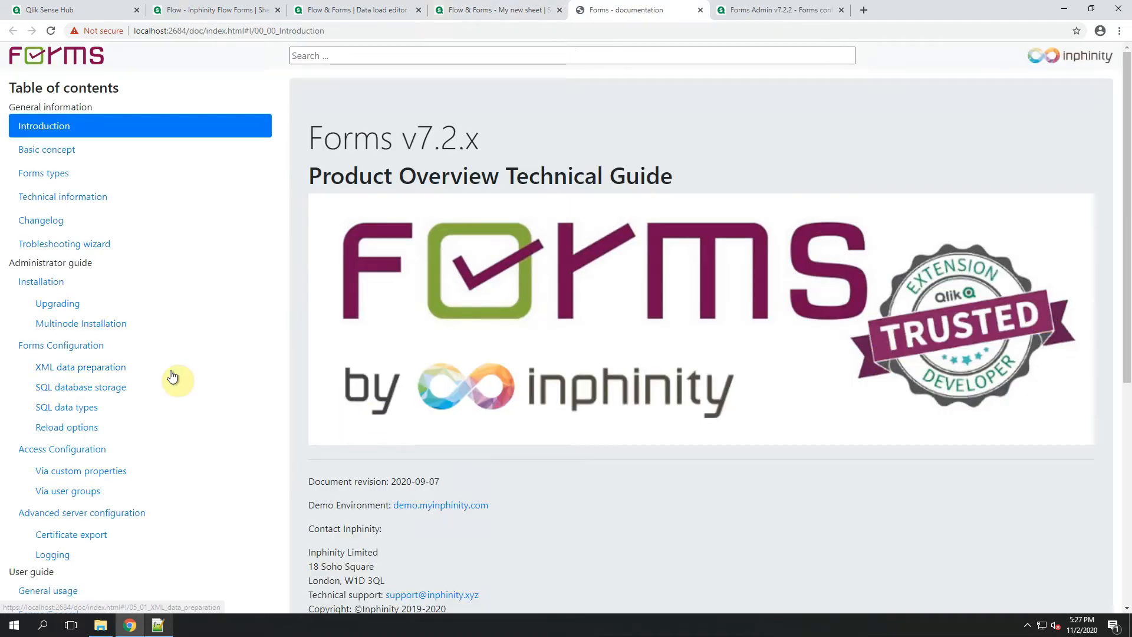
pyautogui.scroll(-5, 172, 375)
pyautogui.scroll(-2, 172, 375)
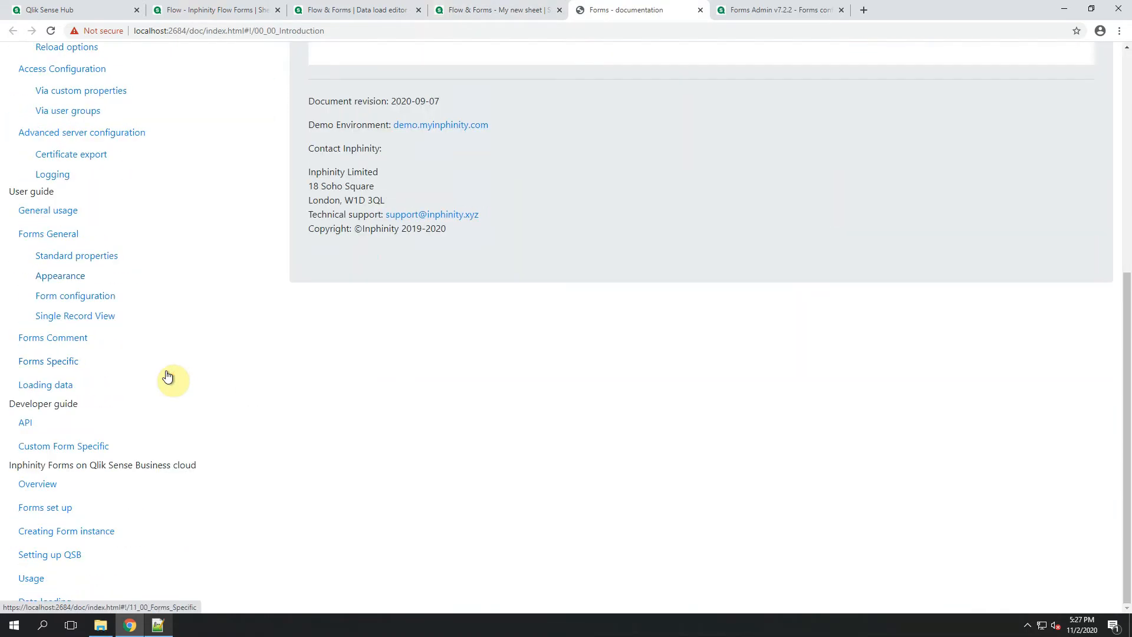
pyautogui.click(75, 389)
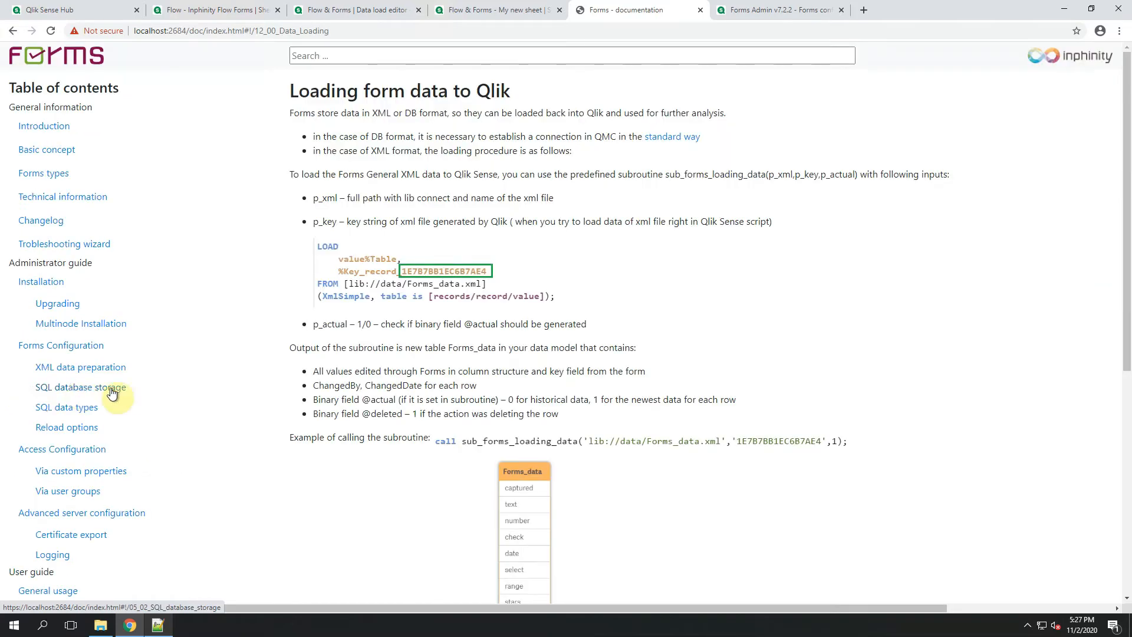
pyautogui.scroll(-6, 809, 481)
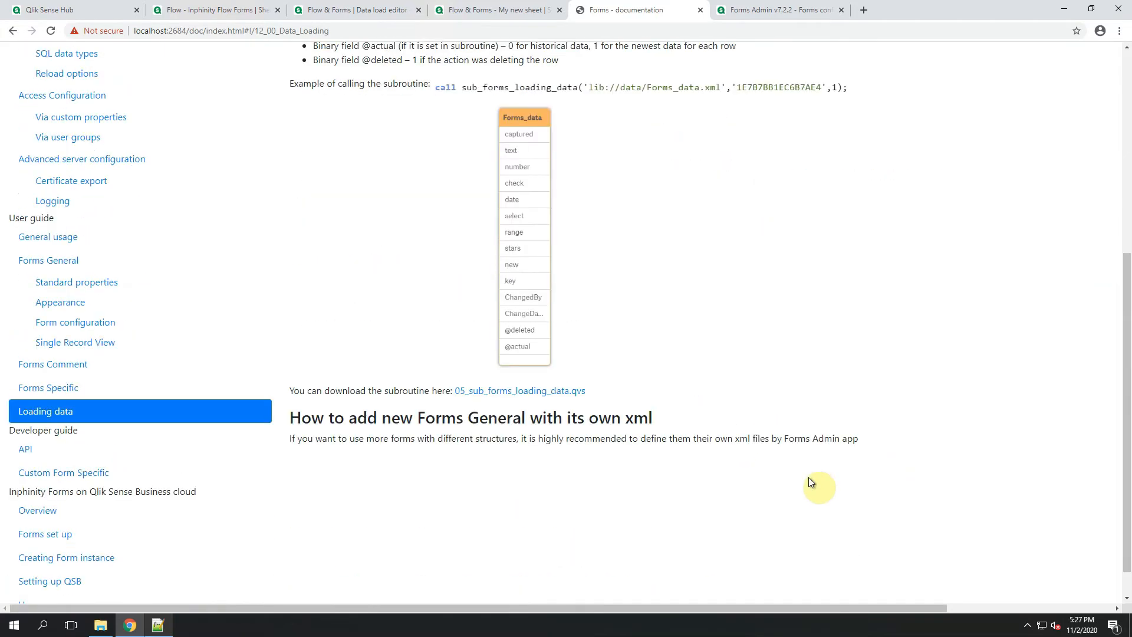
# - Copy the whole 05_sub_forms_loading_data.qvs subroutine into a new load script section named Forms sub
pyautogui.click(548, 390)
pyautogui.hotkey('ctrl', 'a')
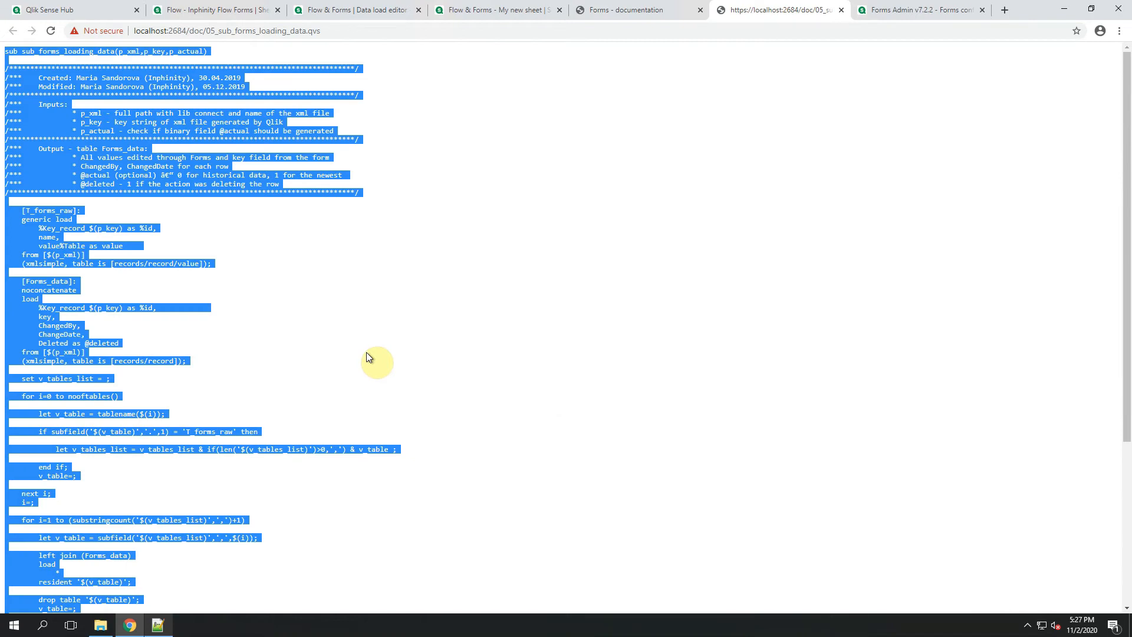
pyautogui.click(339, 9)
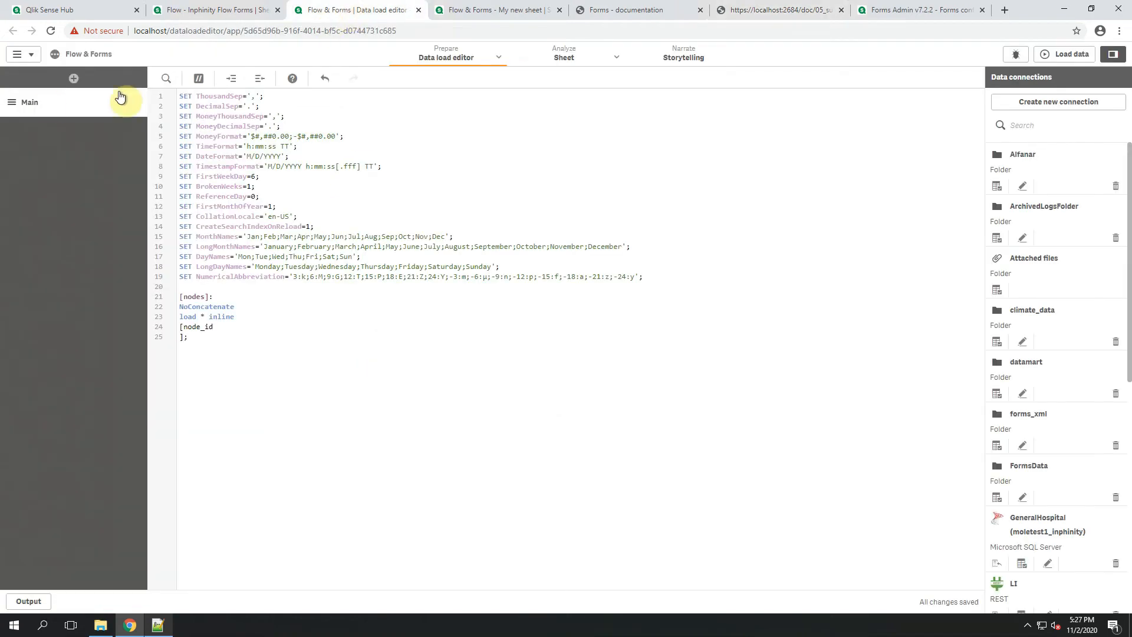
pyautogui.click(67, 86)
pyautogui.write('Fo')
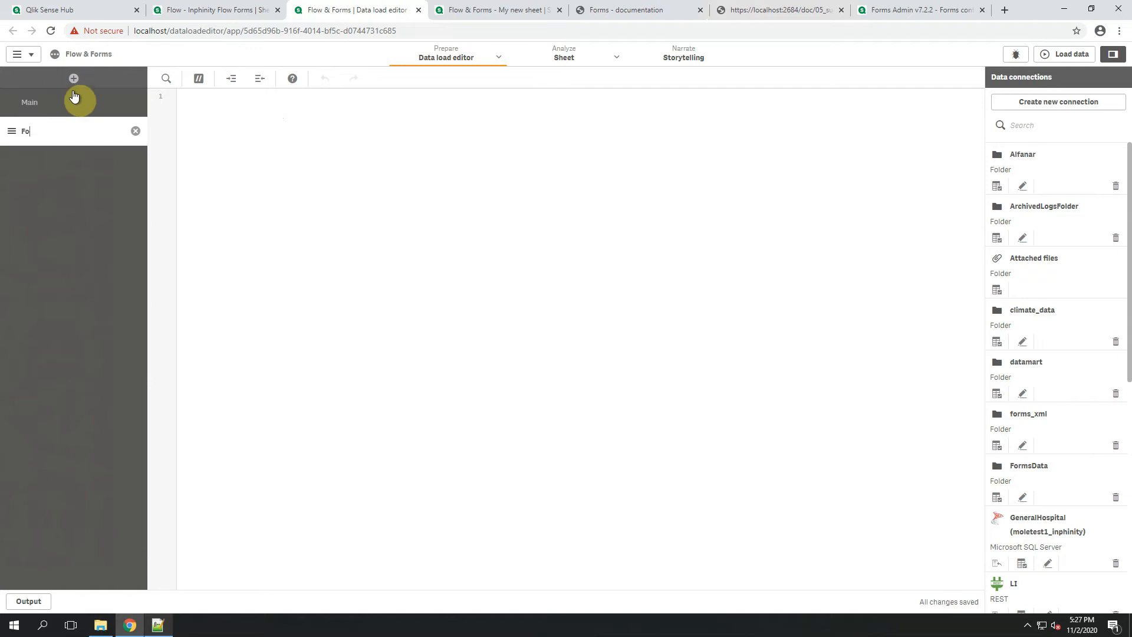
pyautogui.write('rms sub')
pyautogui.click(253, 158)
pyautogui.hotkey('ctrl', 'v')
pyautogui.scroll(7, 332, 353)
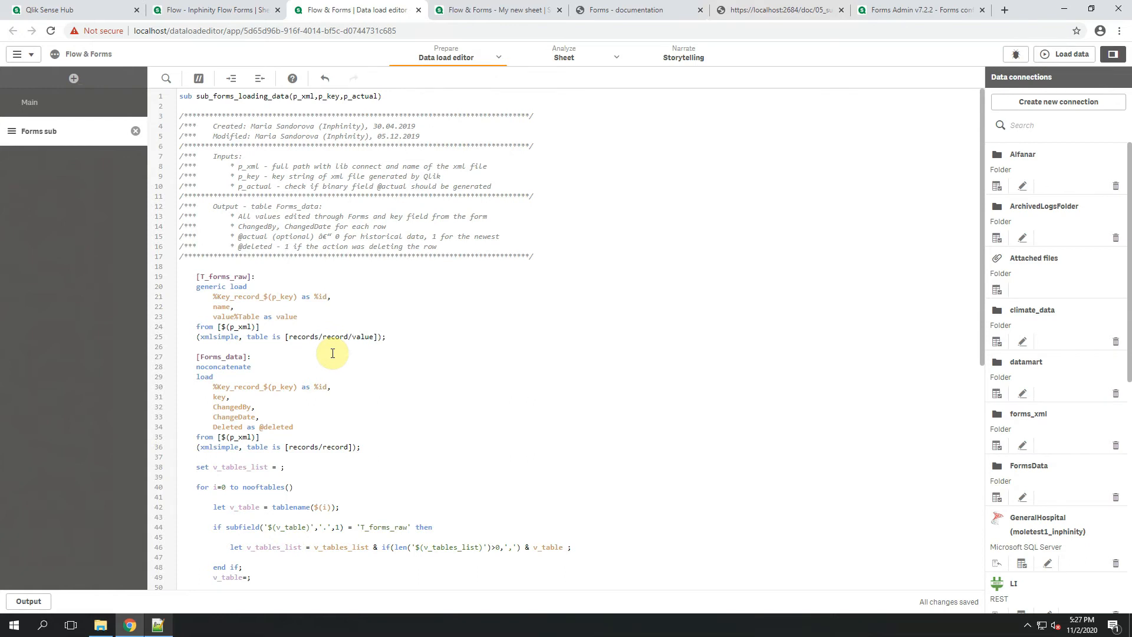
# - Create a load script section named Forms data load containing the statement call sub_forms_loading_data(p_xml,p_key,p_actual);
pyautogui.moveTo(389, 95); pyautogui.dragTo(195, 95)
pyautogui.hotkey('ctrl', 'c')
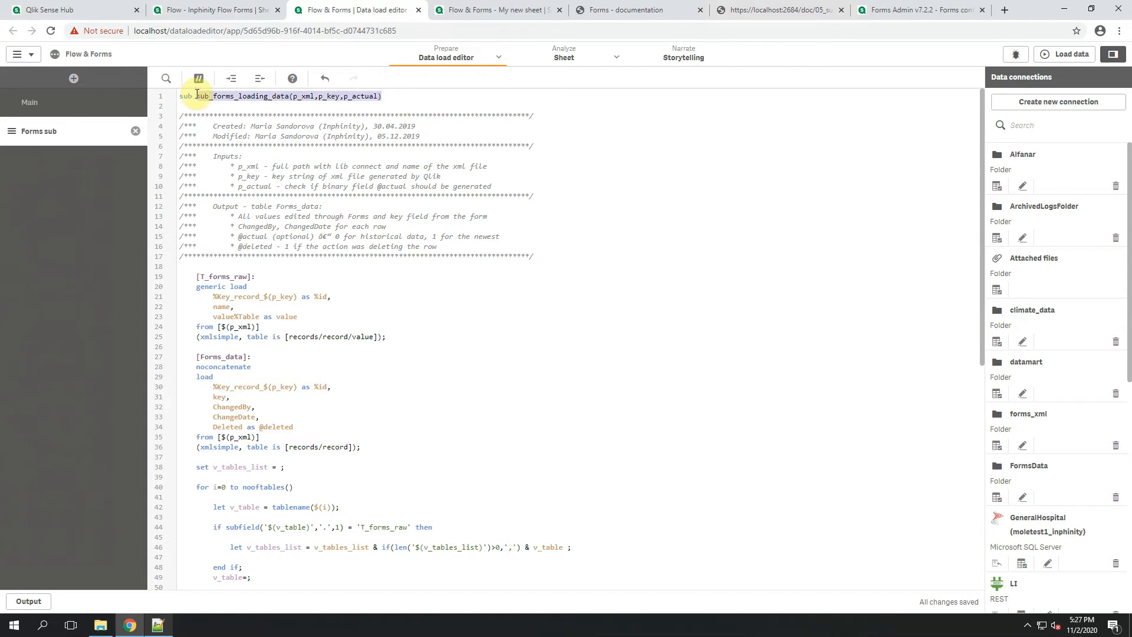
pyautogui.click(81, 79)
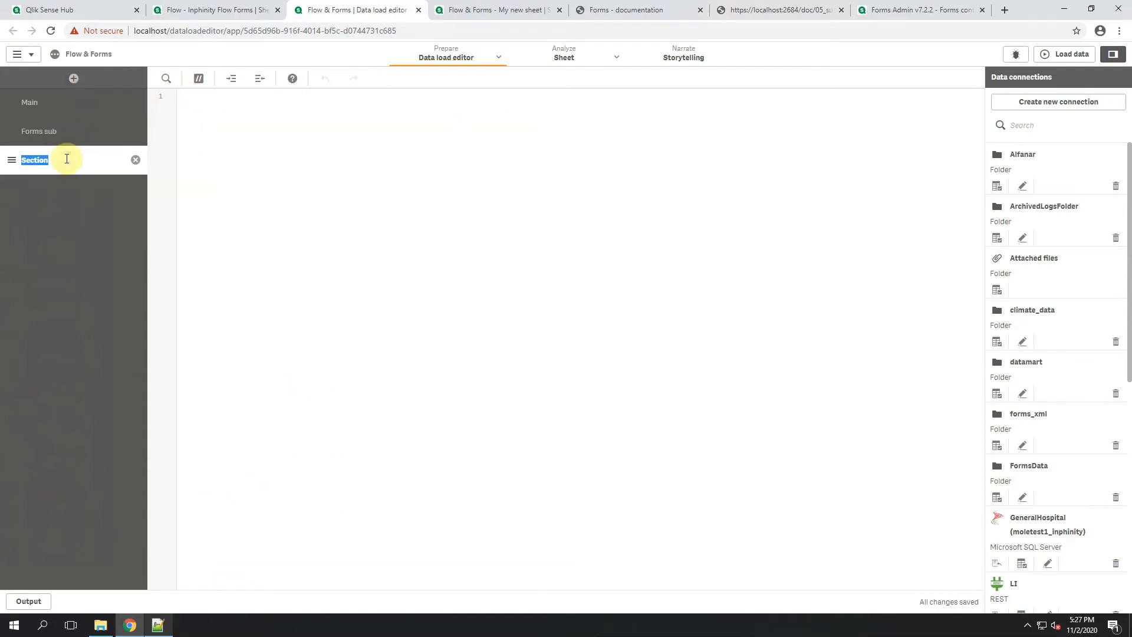
pyautogui.write('Forms data load')
pyautogui.click(202, 158)
pyautogui.write('call')
pyautogui.hotkey('ctrl', 'v')
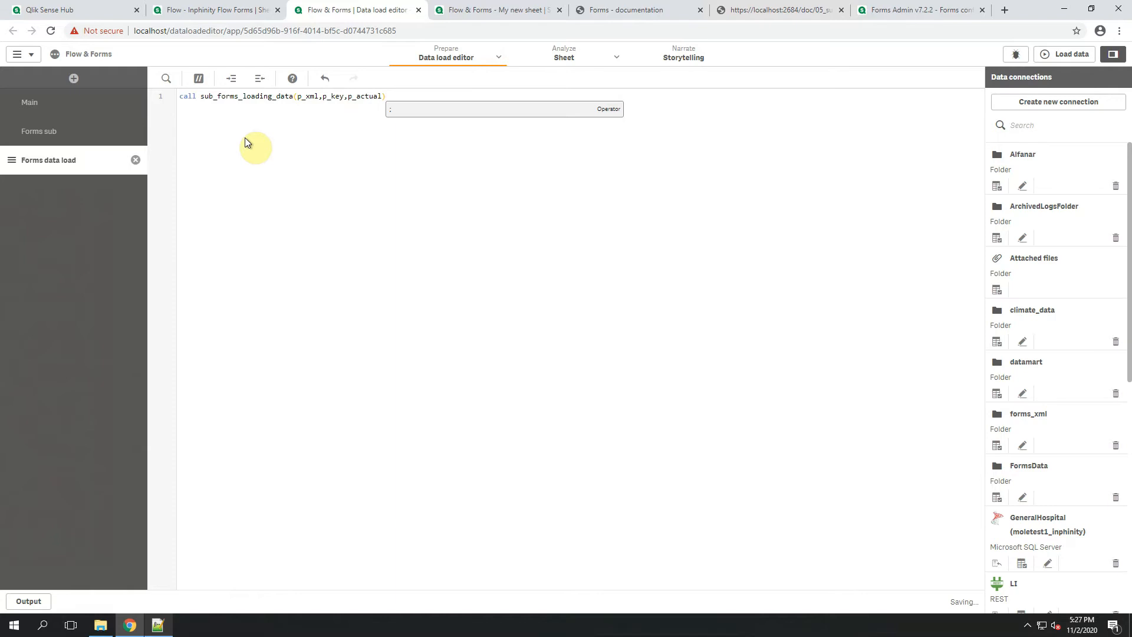
pyautogui.write(';')
pyautogui.click(310, 151)
pyautogui.click(359, 96)
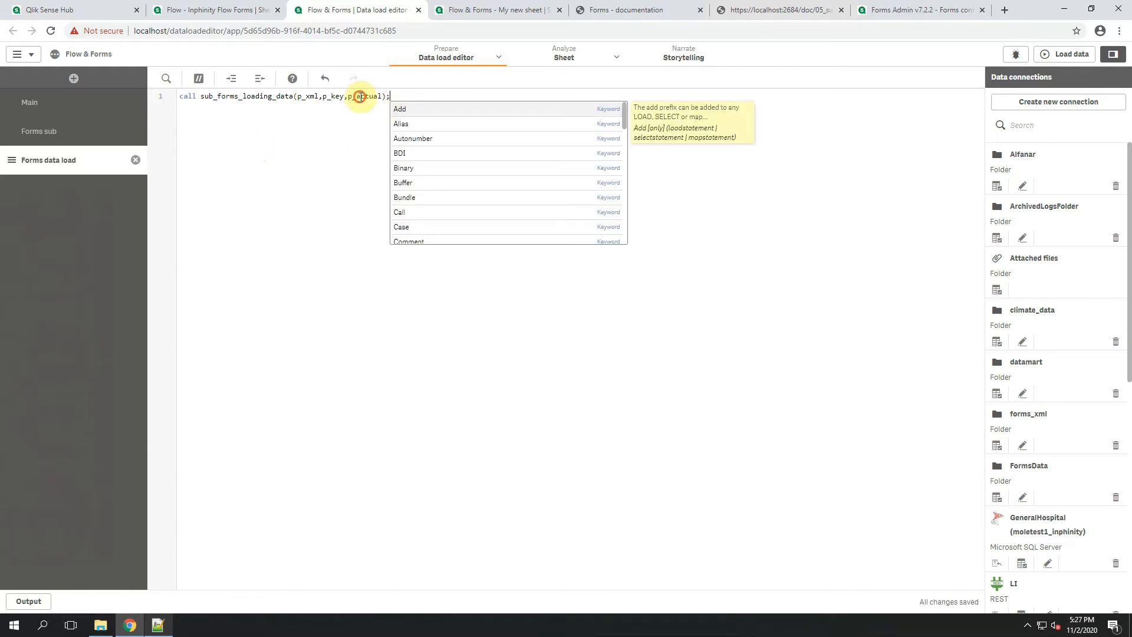
# - Insert a load statement below the call for TT_nodes.xml from the FormsData connection, including only the records/record/value table
pyautogui.click(392, 97)
pyautogui.press('Return')
pyautogui.press('Return')
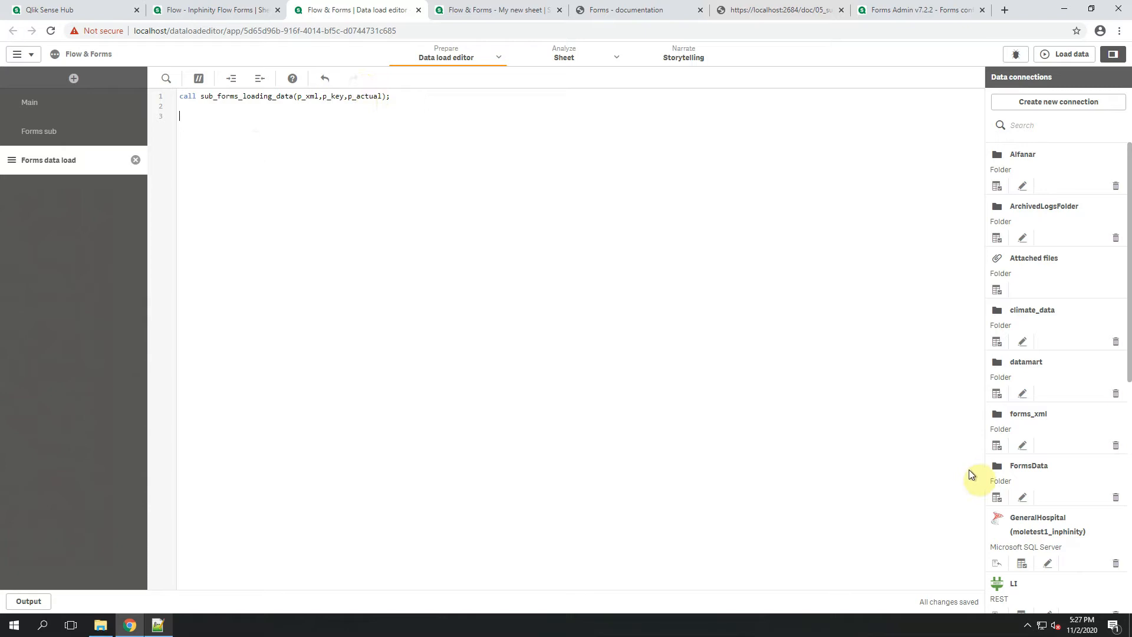
pyautogui.click(996, 497)
pyautogui.scroll(-10, 698, 339)
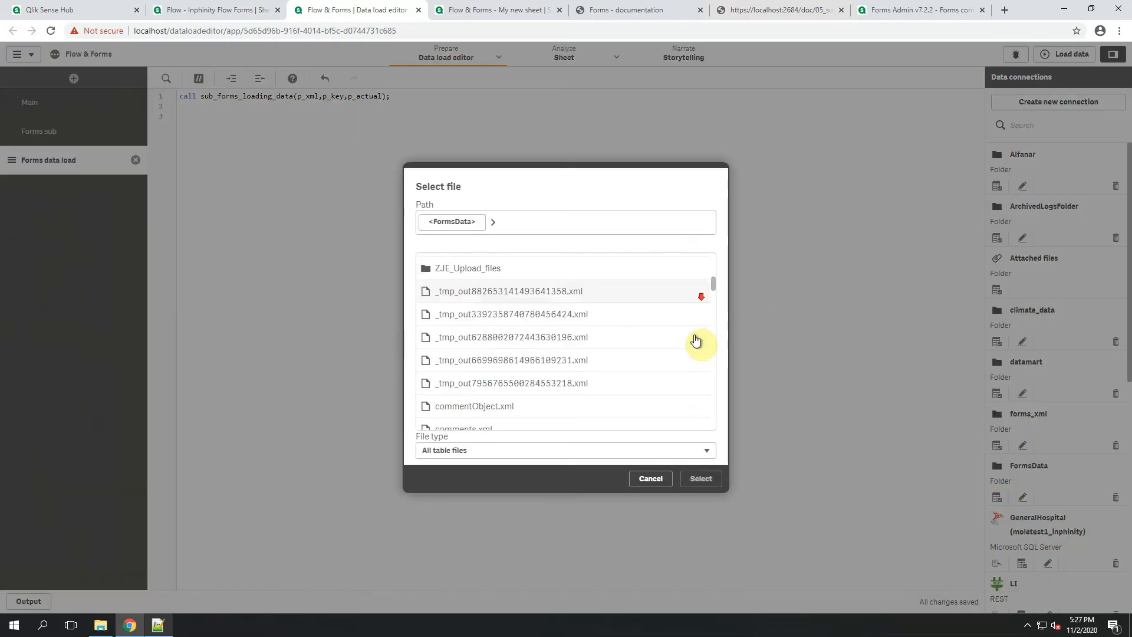
pyautogui.scroll(-5, 696, 342)
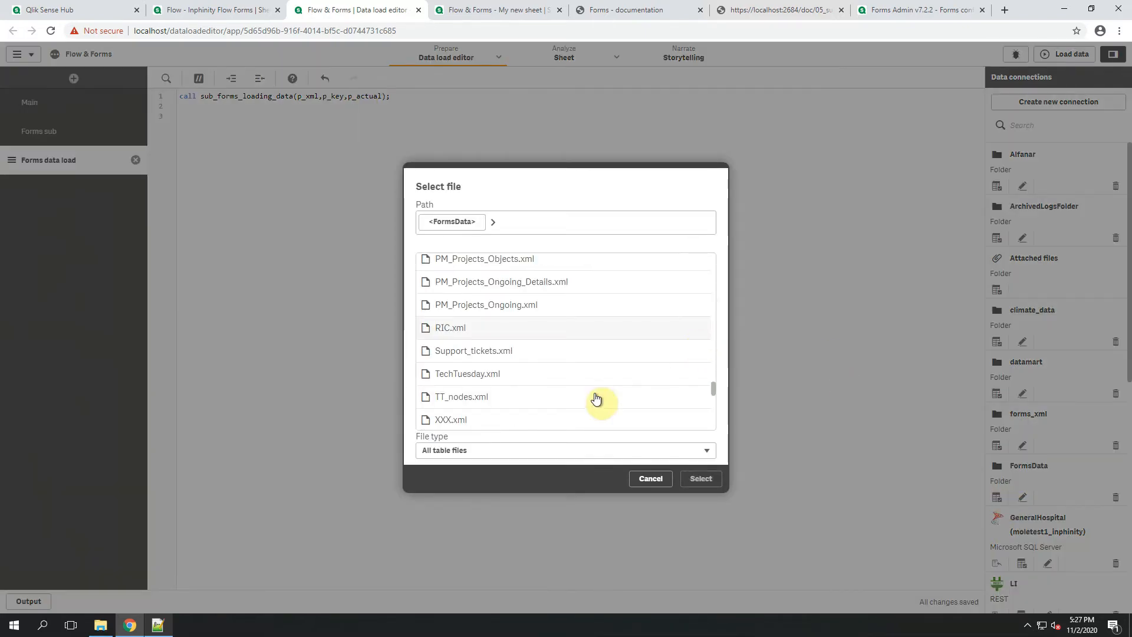
pyautogui.click(594, 396)
pyautogui.click(702, 479)
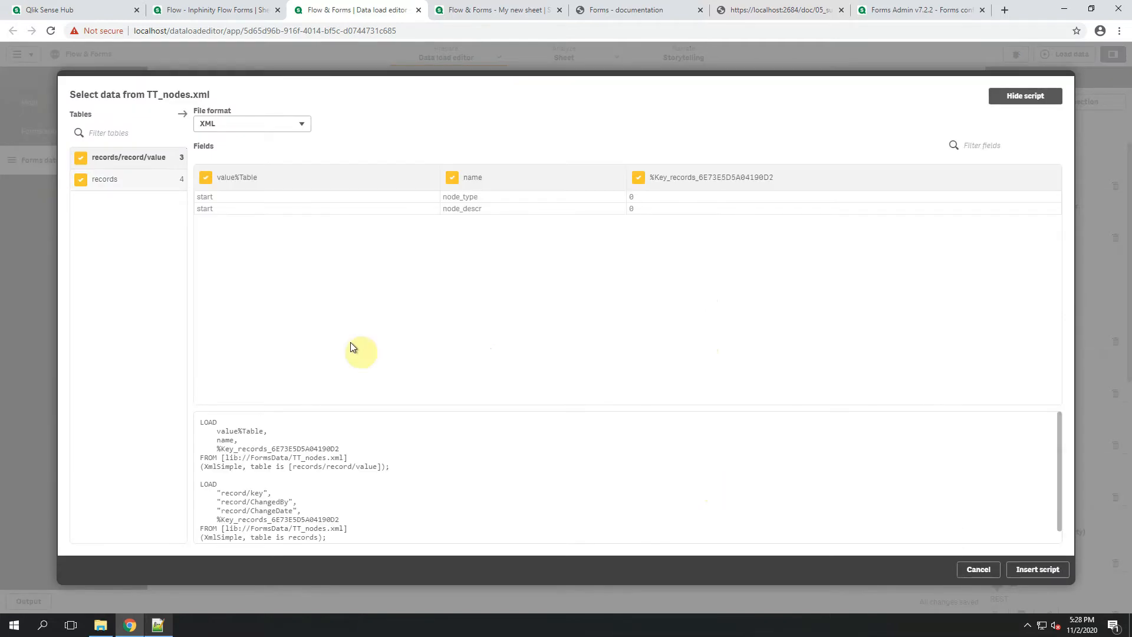
pyautogui.click(82, 180)
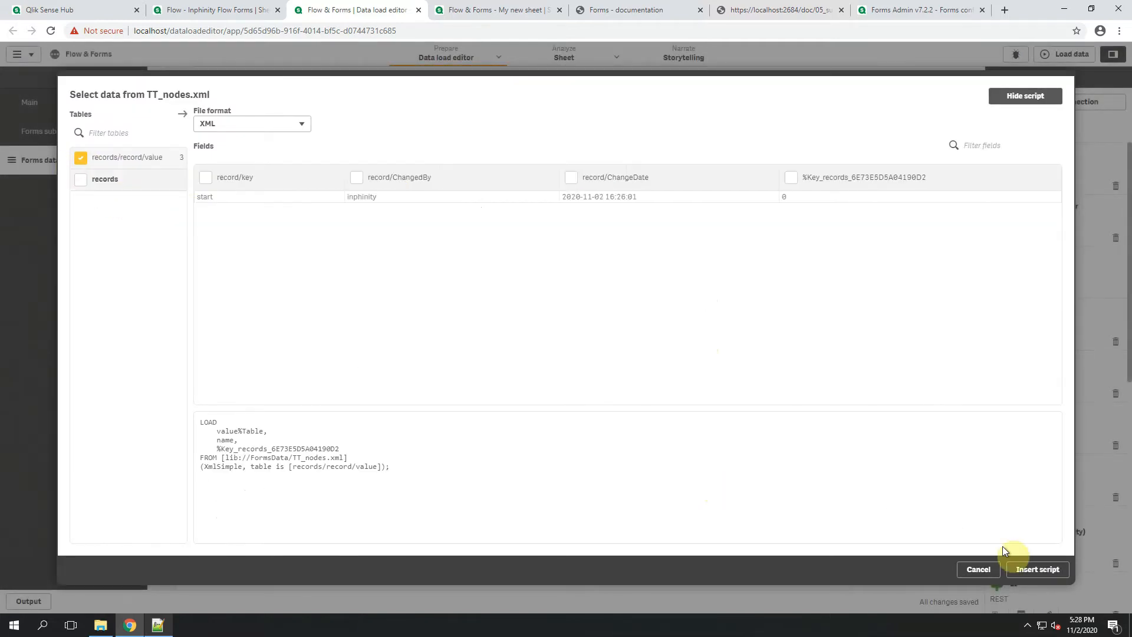
pyautogui.click(1037, 570)
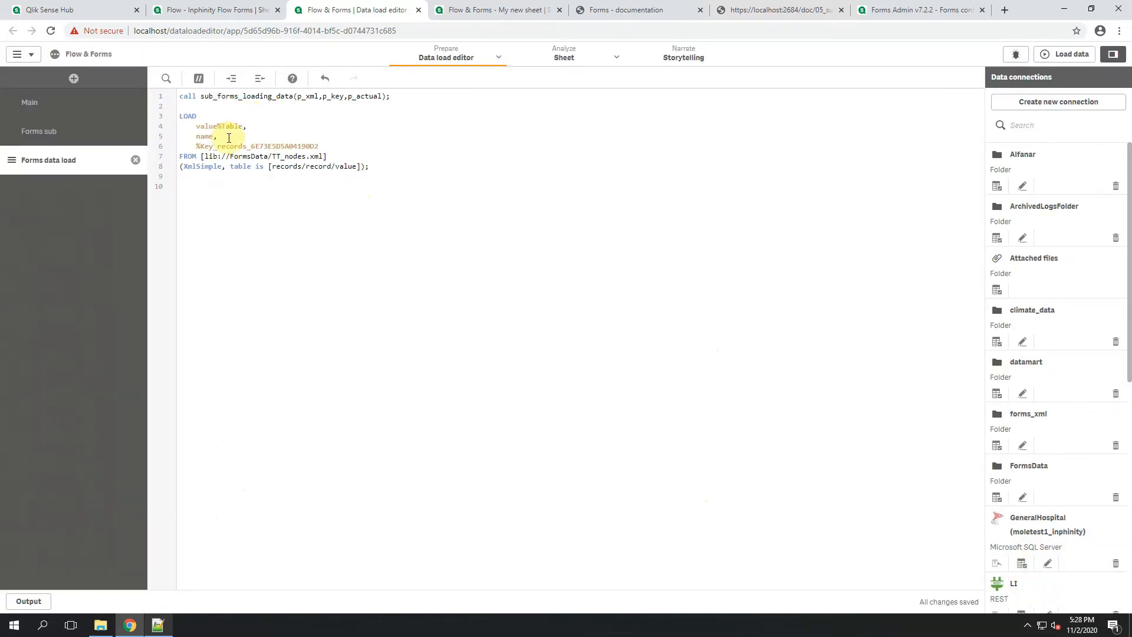
# - Replace the p_xml parameter in the call with the quoted file path 'lib://FormsData/TT_nodes.xml' copied from the load statement
pyautogui.moveTo(322, 156); pyautogui.dragTo(204, 157)
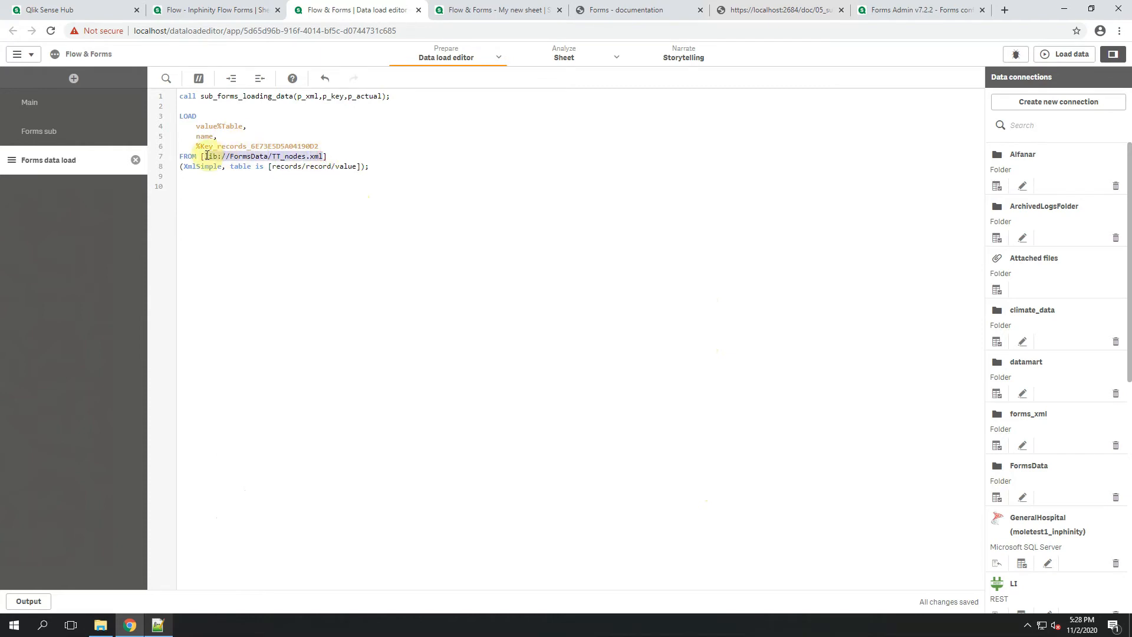
pyautogui.hotkey('ctrl', 'c')
pyautogui.doubleClick(311, 96)
pyautogui.write("'")
pyautogui.hotkey('ctrl', 'v')
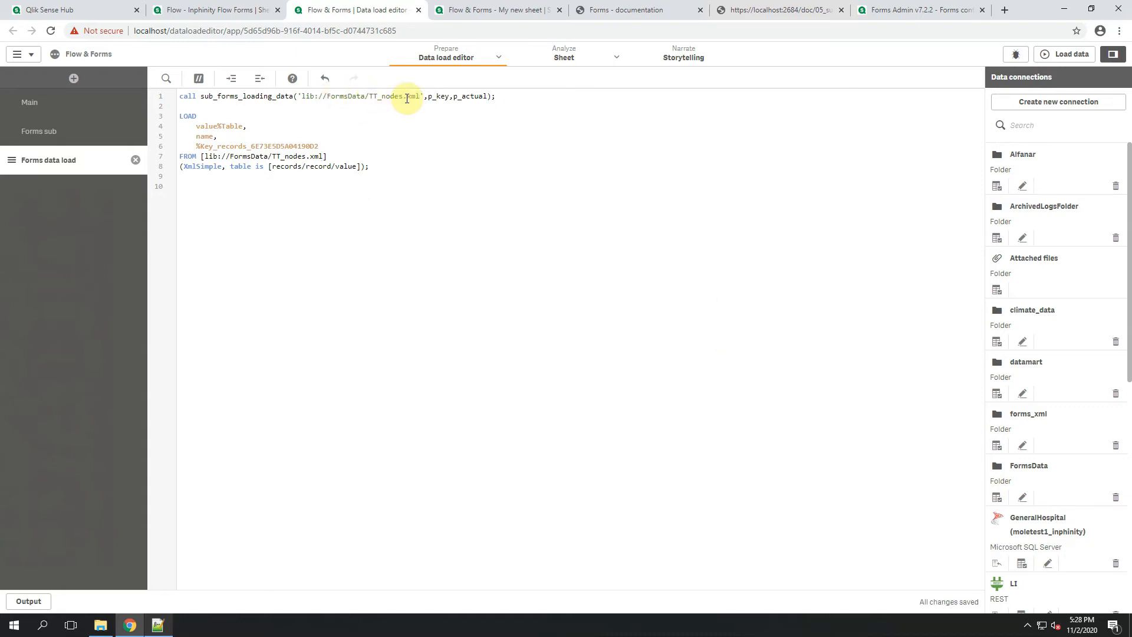
# - Replace p_key in the call with the quoted key string '6E73E5D5A04190D2' from the load statement, and p_actual with 1
pyautogui.moveTo(319, 146); pyautogui.dragTo(252, 145)
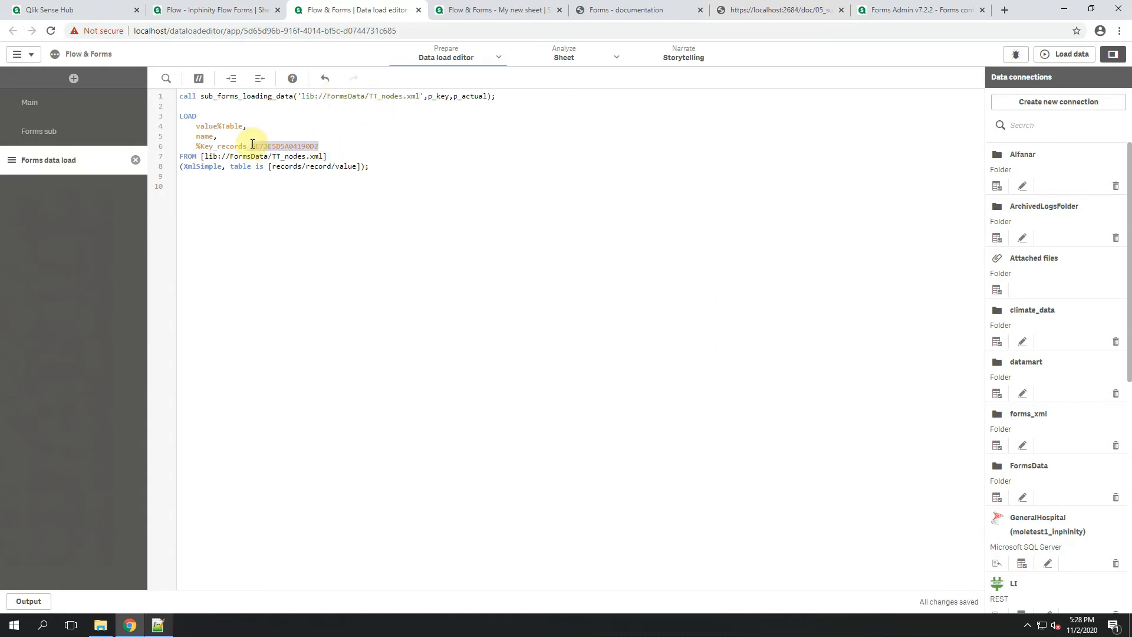
pyautogui.click(437, 98)
pyautogui.write("''")
pyautogui.press('Left')
pyautogui.hotkey('ctrl', 'v')
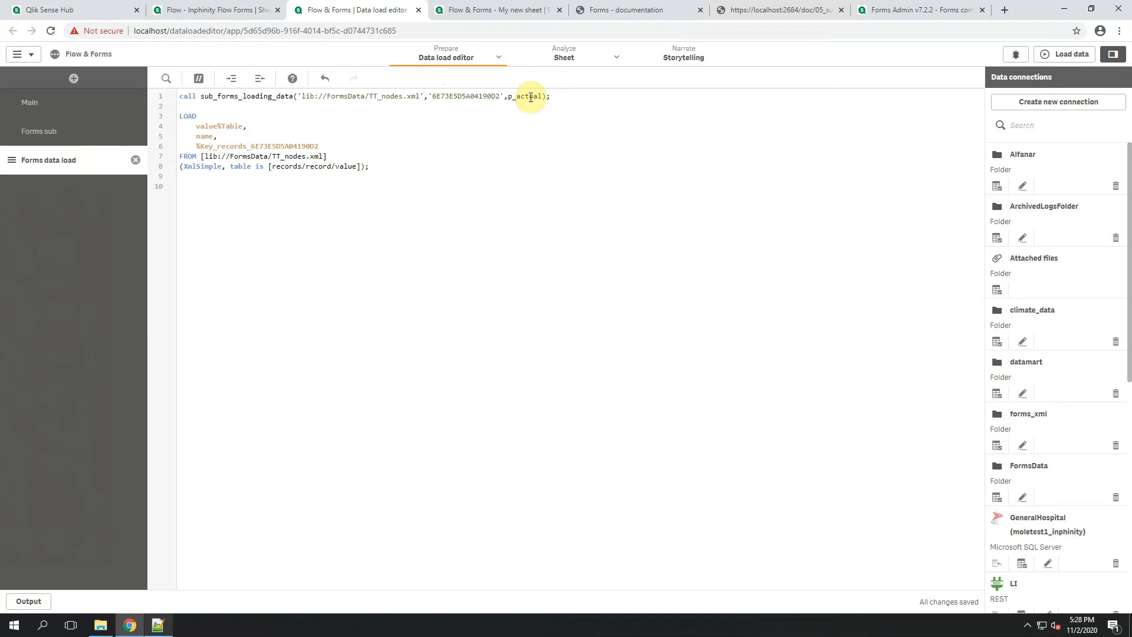
pyautogui.doubleClick(530, 98)
pyautogui.write('1')
# - Comment out the inserted LOAD statement below the call and run the data load
pyautogui.click(395, 173)
pyautogui.moveTo(395, 173); pyautogui.dragTo(127, 113)
pyautogui.click(201, 79)
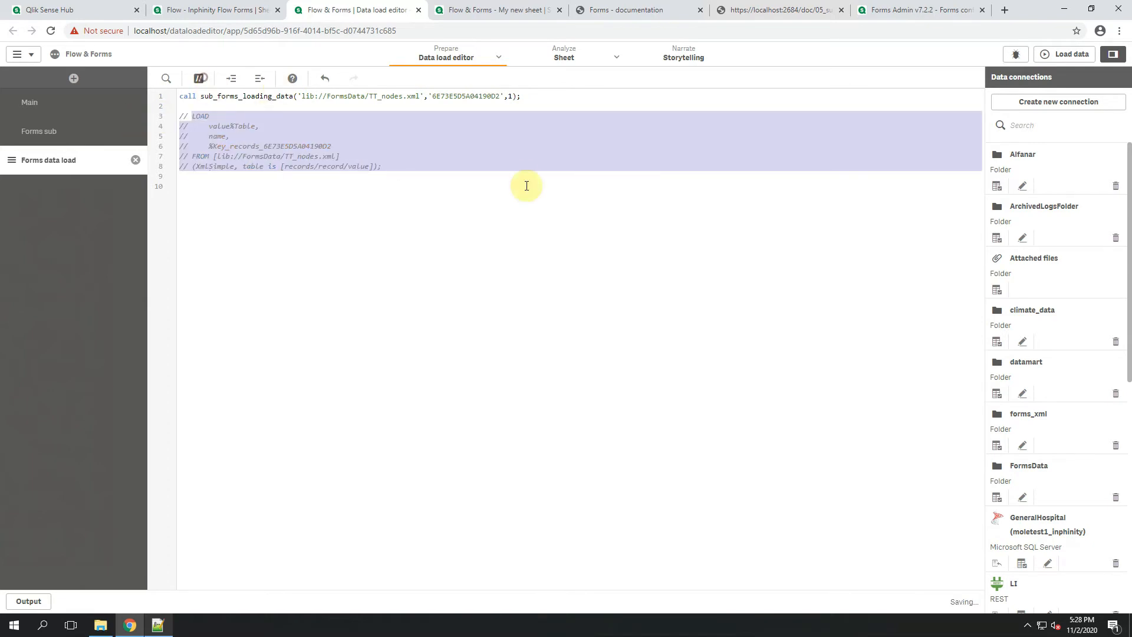
pyautogui.click(1049, 55)
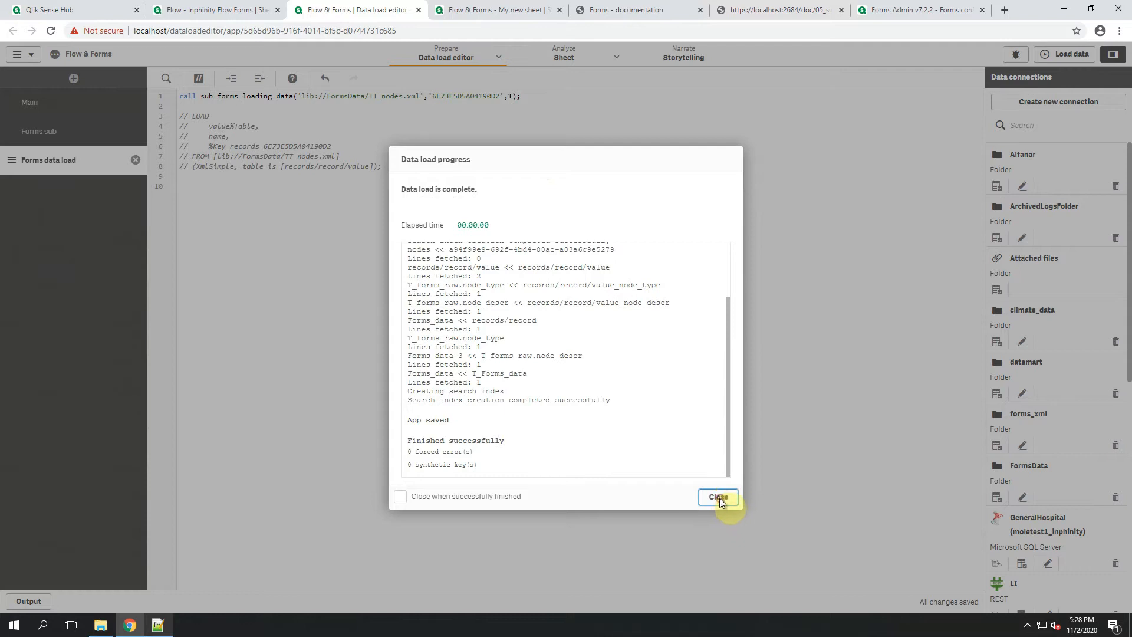
pyautogui.click(718, 497)
# - Open the data model viewer in a new tab and examine the Forms_data table's fields and preview
pyautogui.click(498, 58)
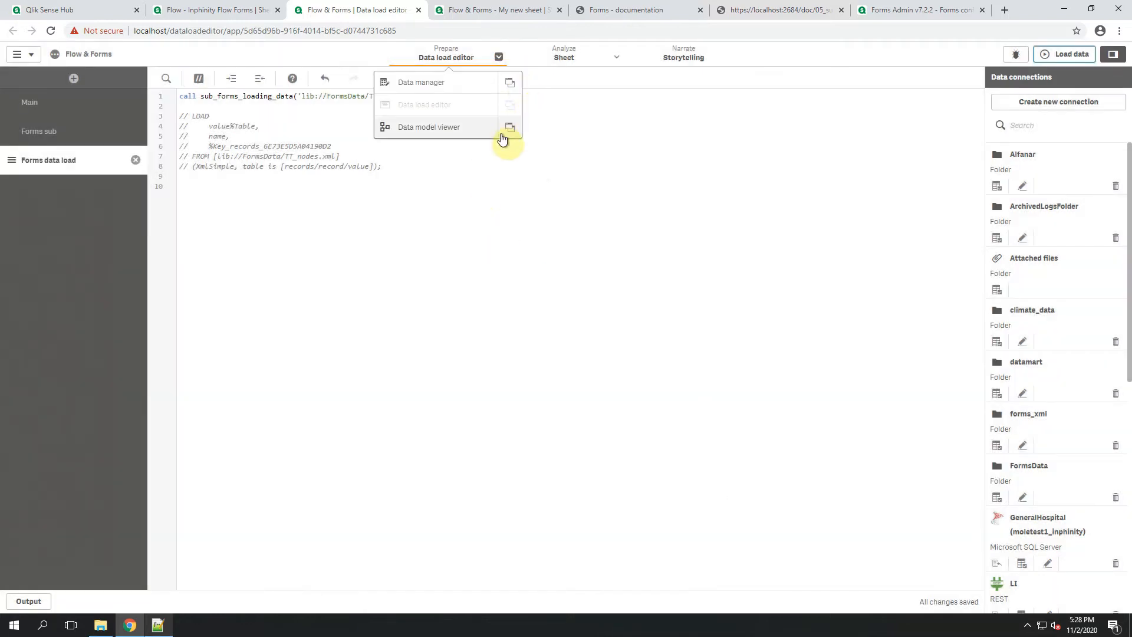
pyautogui.click(510, 128)
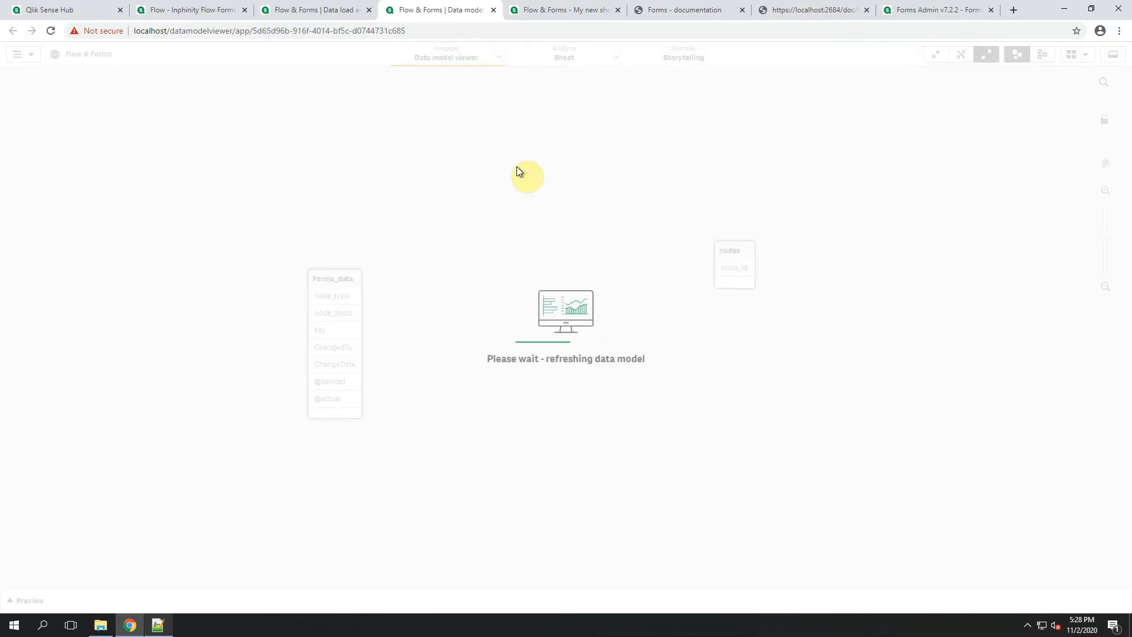
pyautogui.click(343, 279)
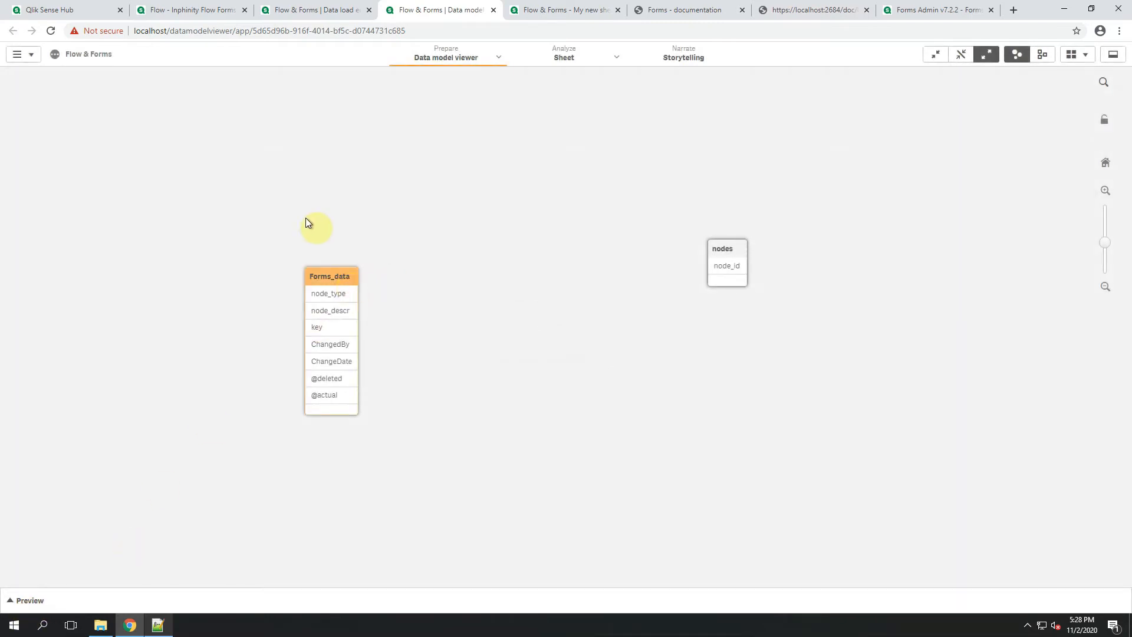
pyautogui.moveTo(346, 278); pyautogui.dragTo(409, 156)
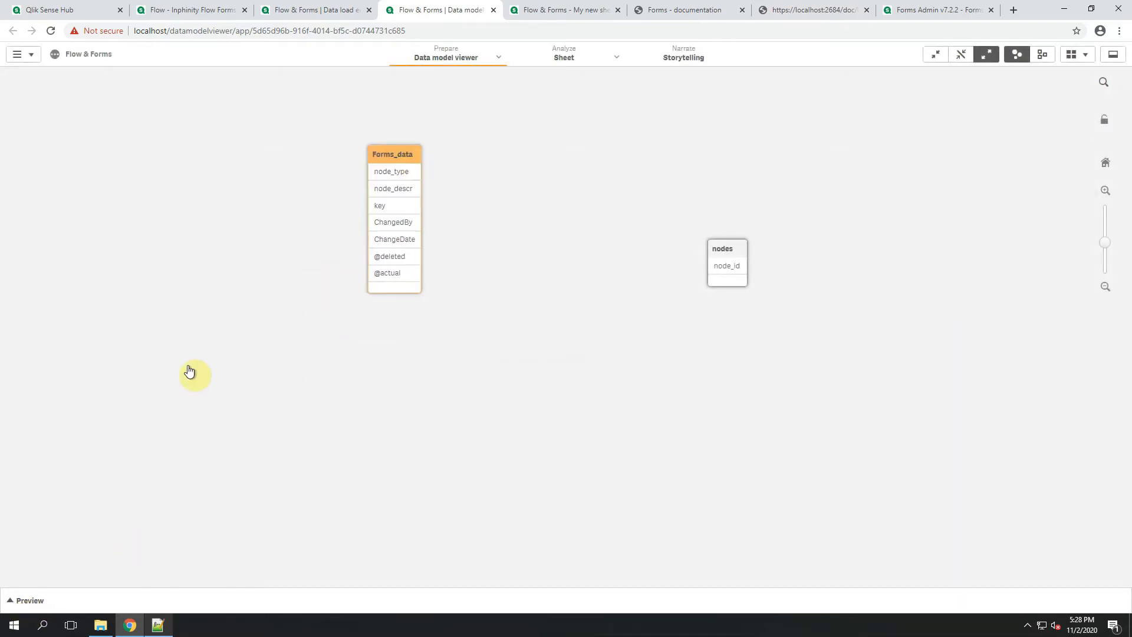
pyautogui.click(32, 606)
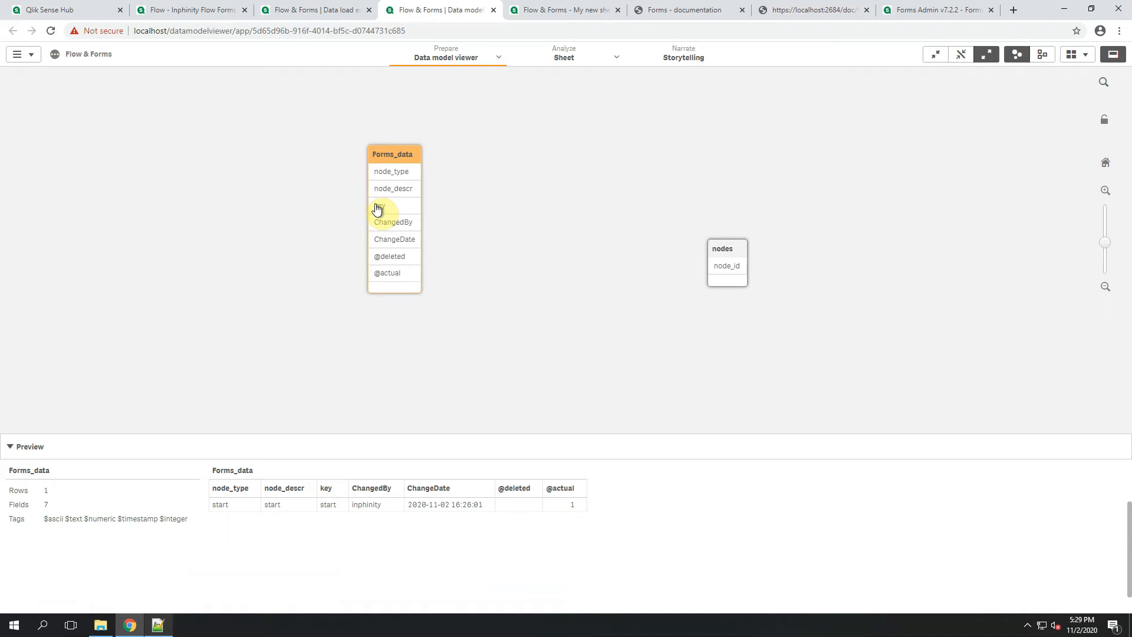
# - Below the call in the Forms data load section, add a concatenate(nodes) load of all fields resident Forms_data
pyautogui.click(340, 10)
pyautogui.click(349, 108)
pyautogui.press('Return')
pyautogui.press('Return')
pyautogui.press('Up')
pyautogui.write('concatenate(node')
pyautogui.click(433, 9)
pyautogui.click(351, 9)
pyautogui.write('s)')
pyautogui.press('Return')
pyautogui.write('load')
pyautogui.press('Return')
pyautogui.write('*')
pyautogui.press('Return')
pyautogui.write('resident Forms_data;')
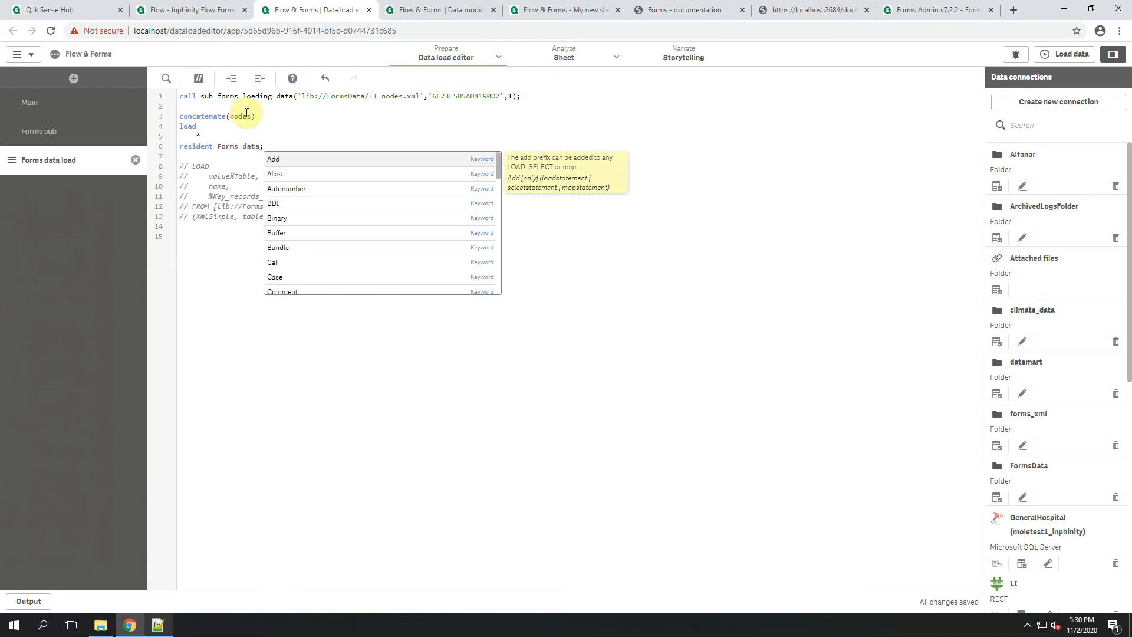
# - Add the statement drop table Forms_data; after the resident load
pyautogui.click(247, 115)
pyautogui.click(274, 145)
pyautogui.press('Return')
pyautogui.press('Return')
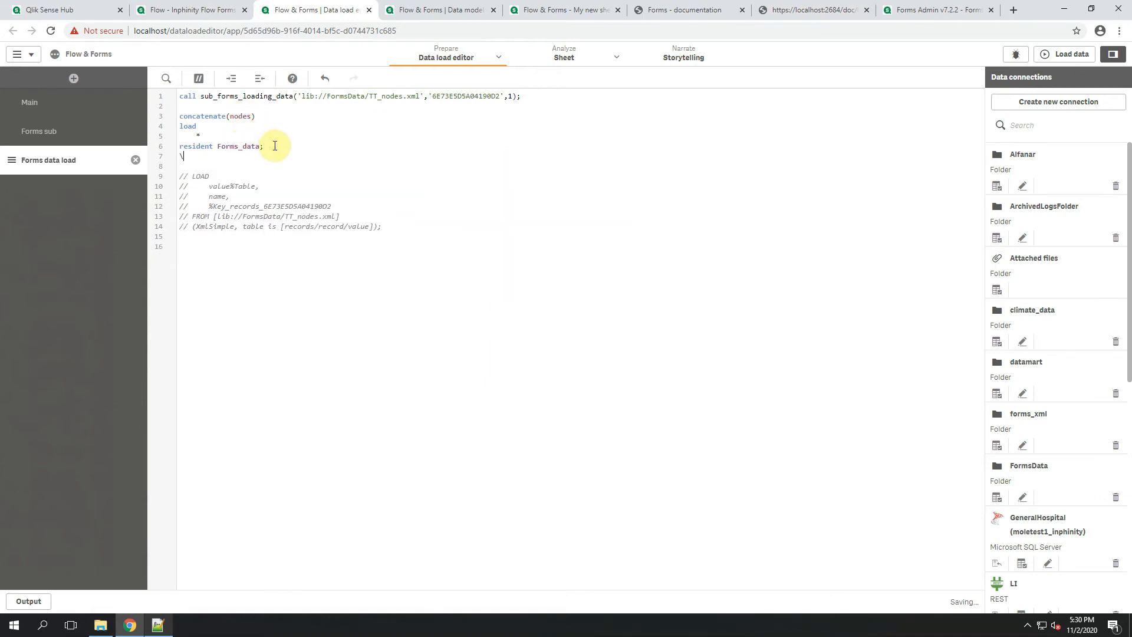
pyautogui.write('drop table Forms_data;')
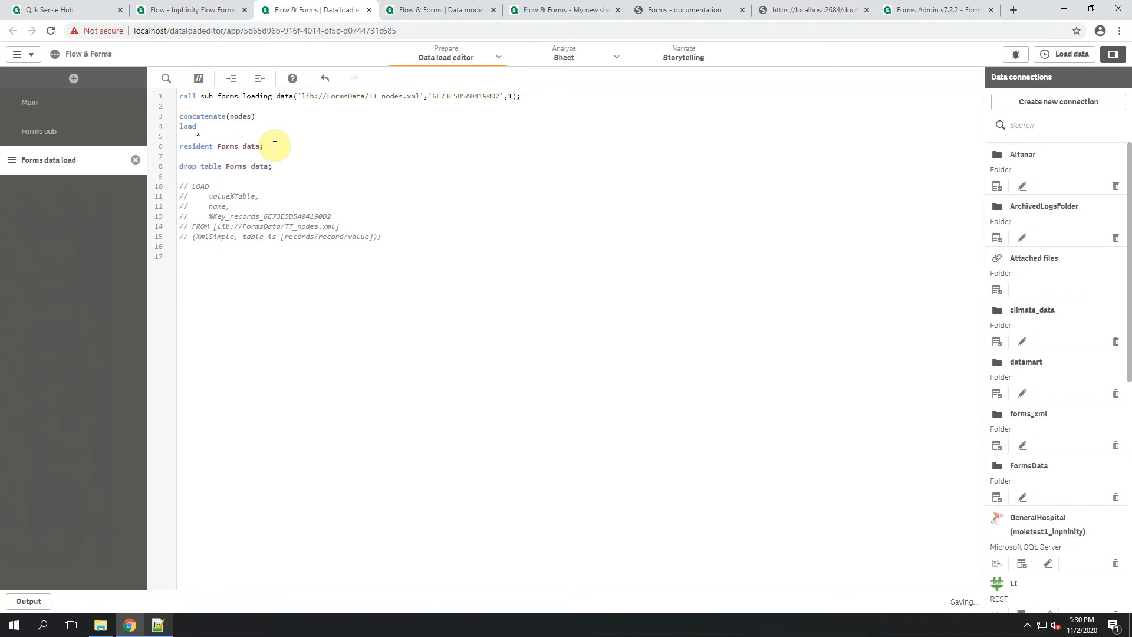
pyautogui.click(274, 145)
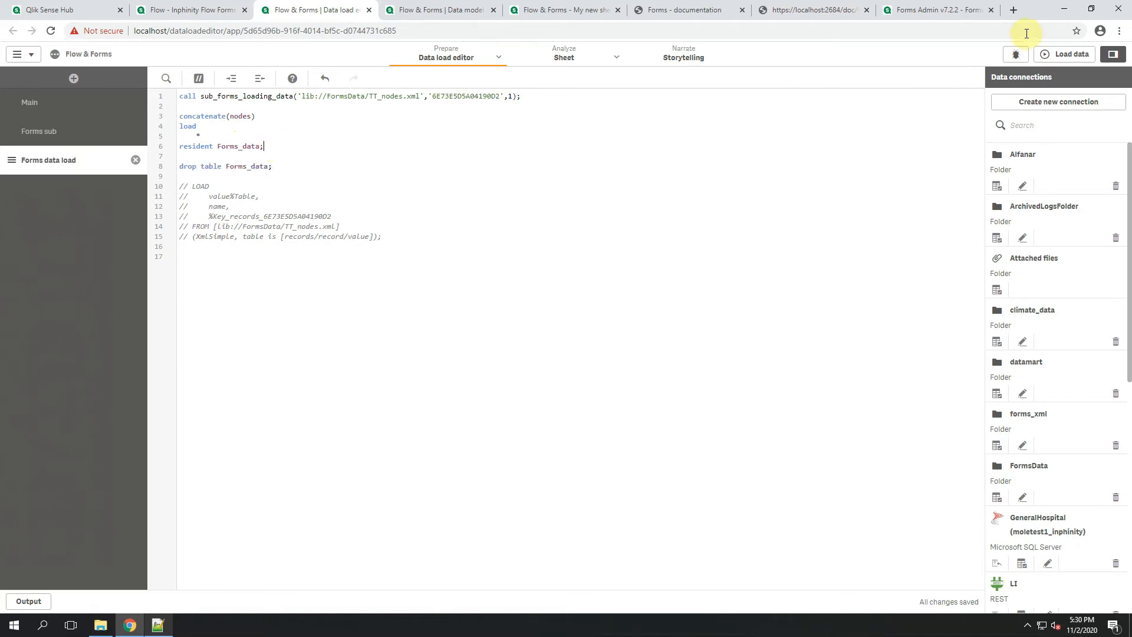
# - Add key as node_id, as the first field of the concatenated load, and run the data load
pyautogui.click(248, 123)
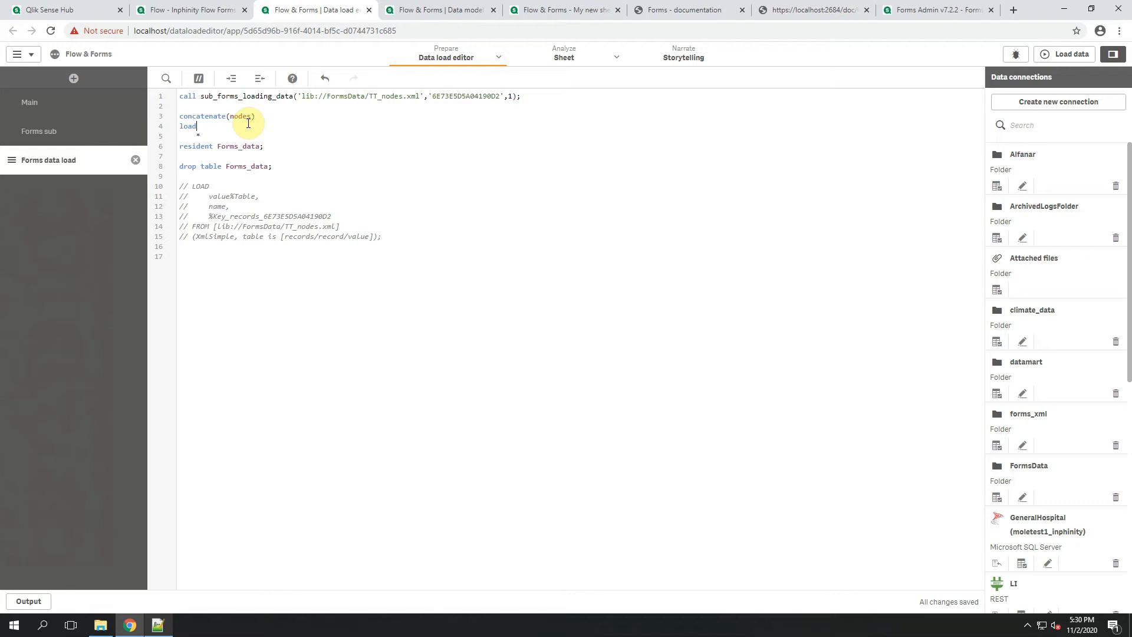
pyautogui.press('Return')
pyautogui.write('key')
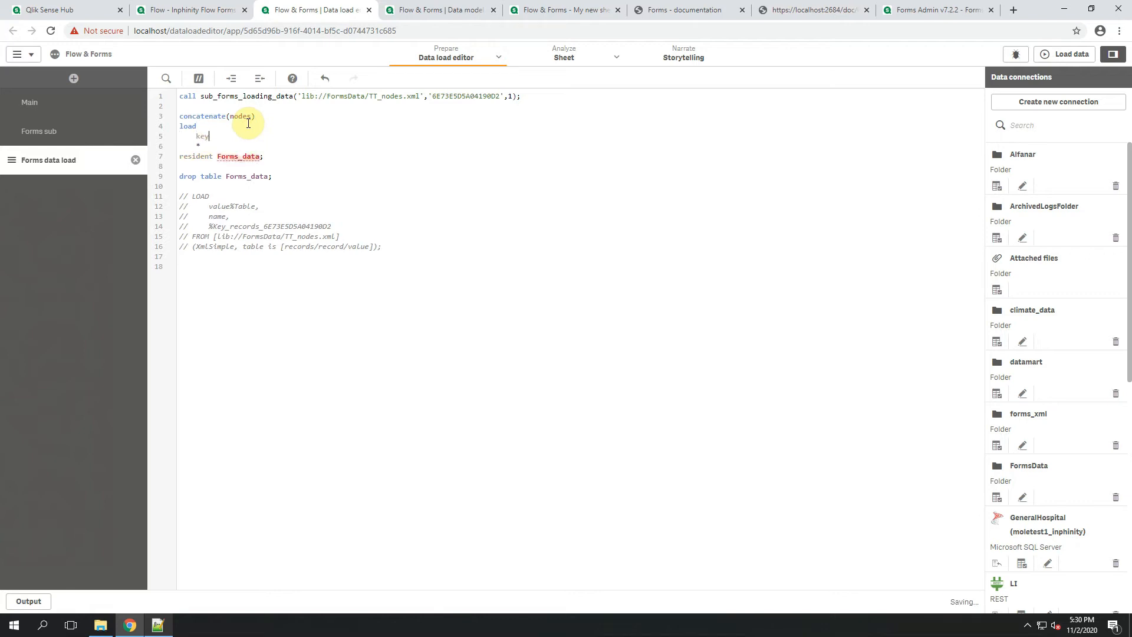
pyautogui.write(' as node_id')
pyautogui.click(1065, 54)
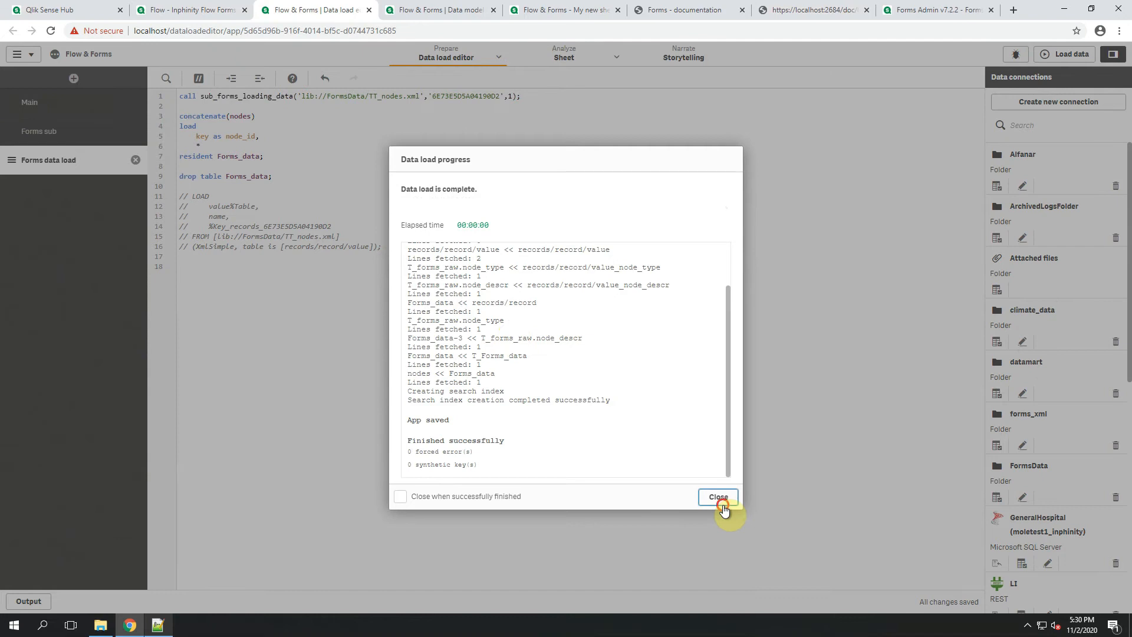
pyautogui.click(718, 496)
# - Return to the data model viewer and examine the nodes table with all its fields expanded and previewed
pyautogui.click(420, 10)
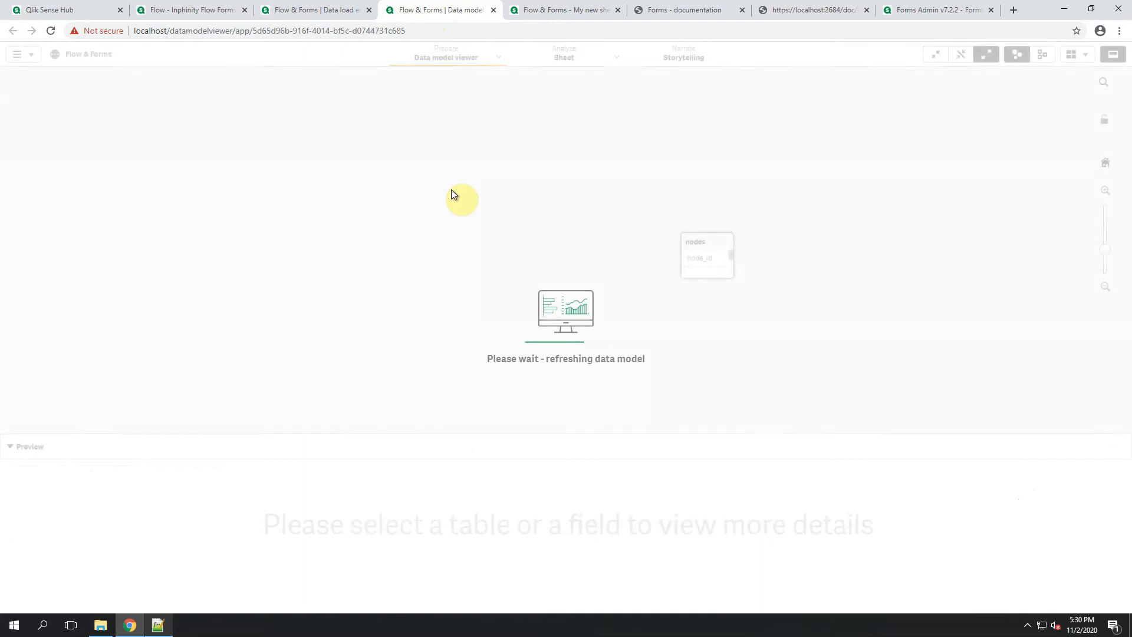
pyautogui.click(563, 215)
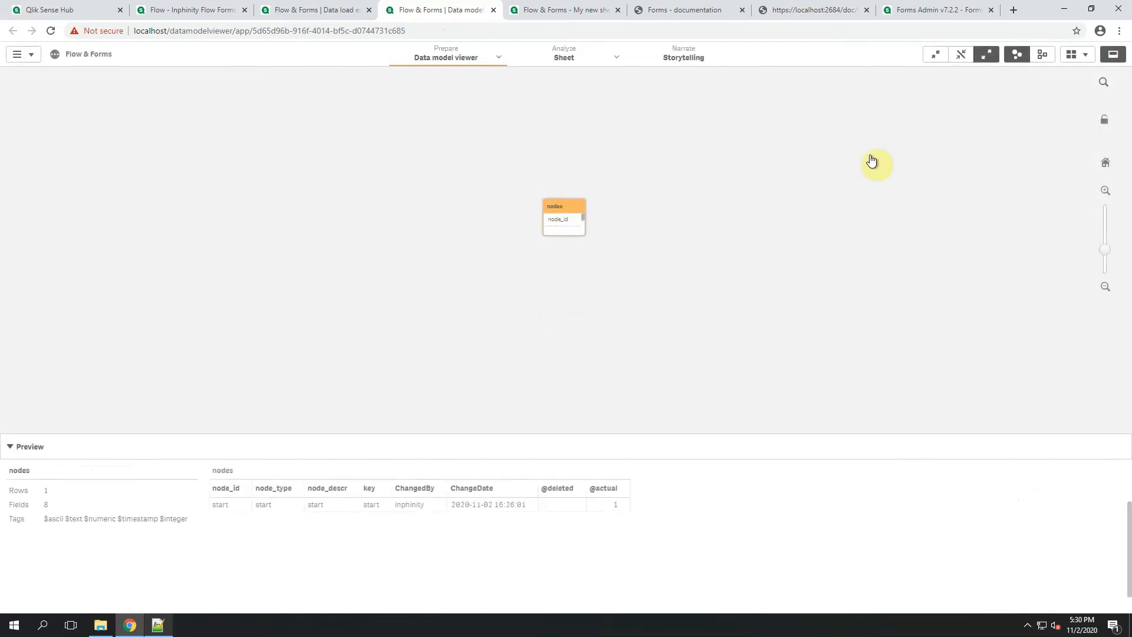
pyautogui.click(978, 55)
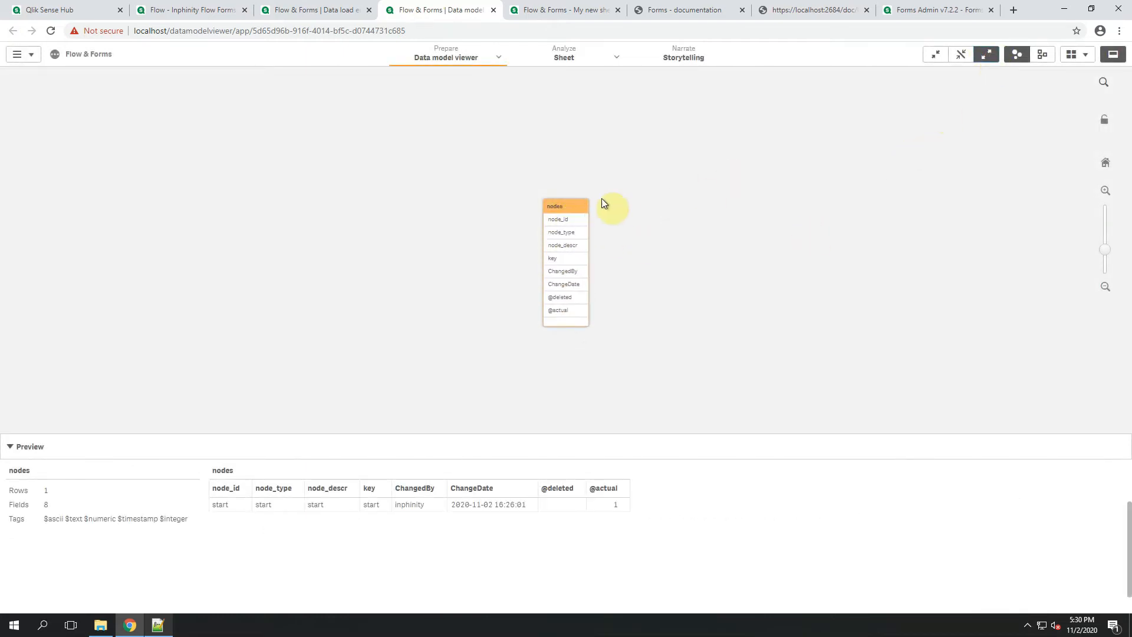
# - In the load script, add the statement drop field key; below the drop table line
pyautogui.click(305, 16)
pyautogui.click(289, 178)
pyautogui.press('Return')
pyautogui.write('drop field key')
pyautogui.click(289, 178)
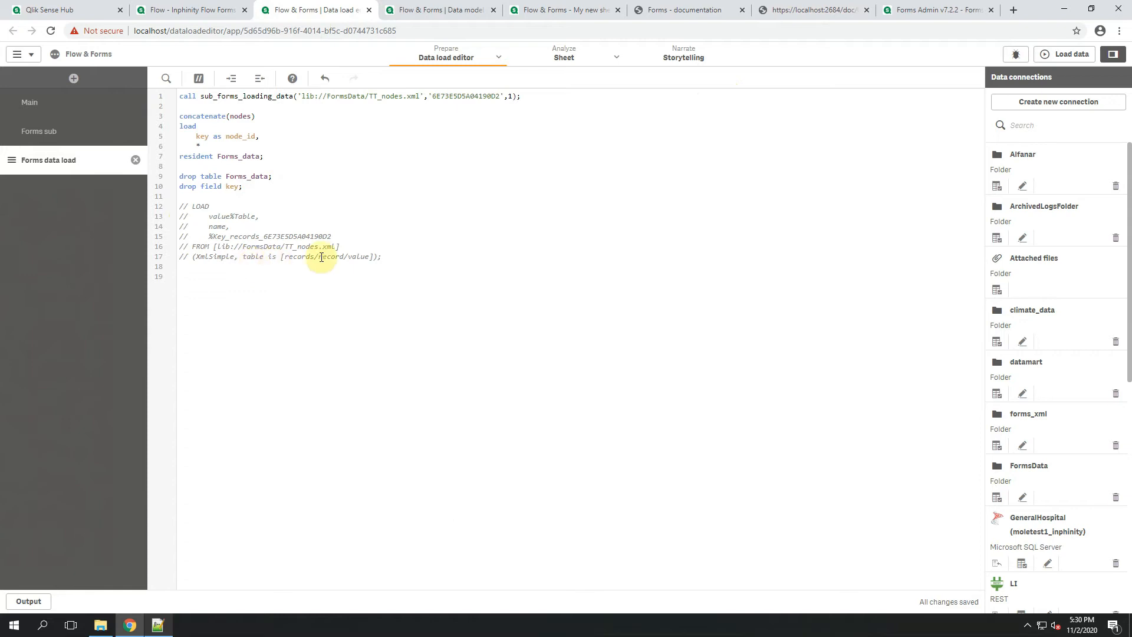
# - Go back to the sheet My new sheet and finish editing it to show the form in analysis mode
pyautogui.moveTo(336, 234); pyautogui.dragTo(260, 239)
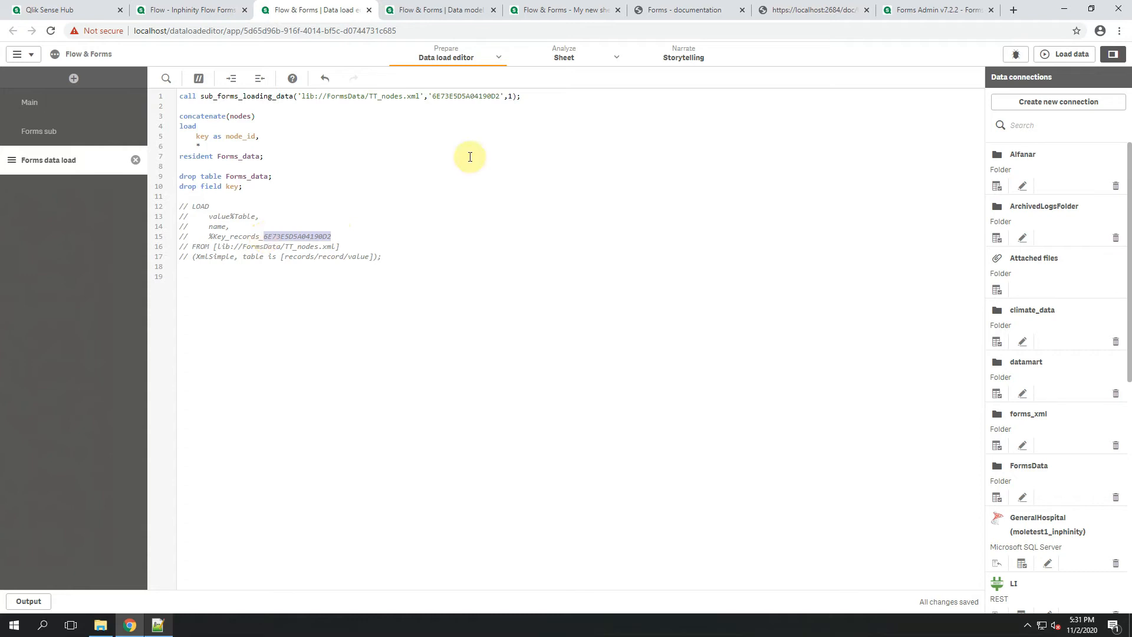
pyautogui.click(471, 8)
pyautogui.click(519, 7)
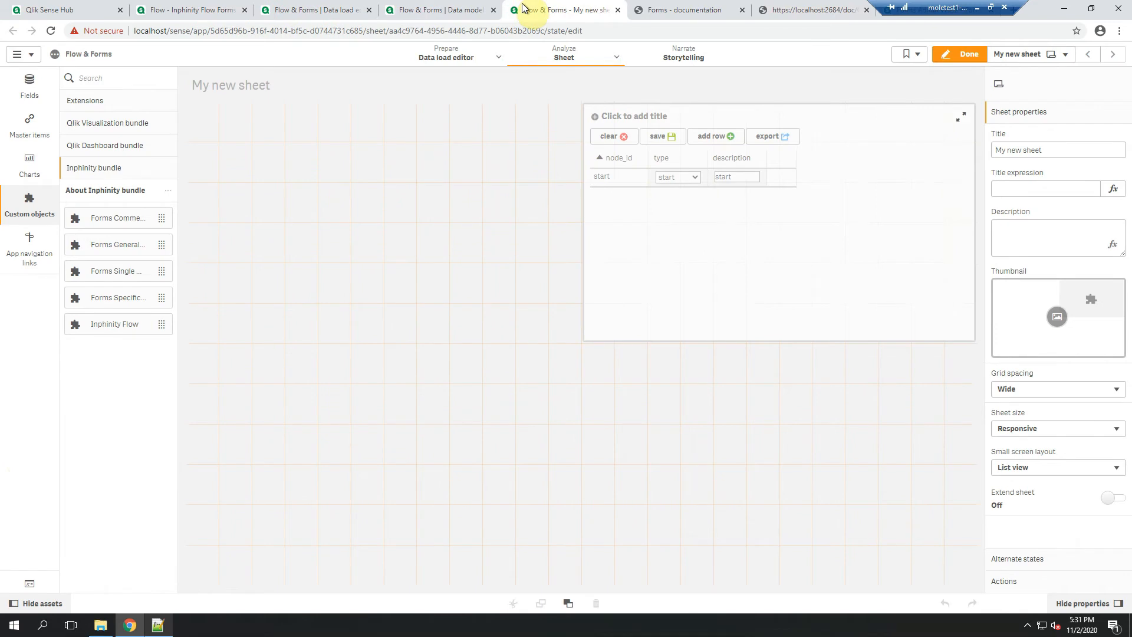
pyautogui.click(843, 200)
pyautogui.click(943, 69)
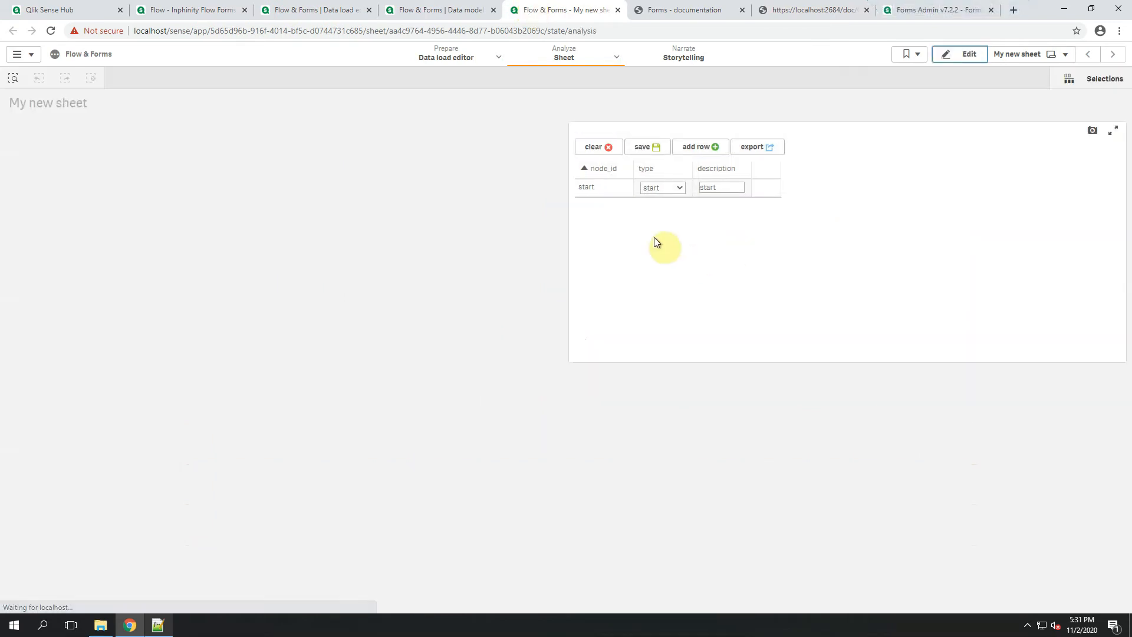
# - Add a form row with node_id activity, type activity and description Do it, and save it with an app reload
pyautogui.click(701, 147)
pyautogui.click(606, 206)
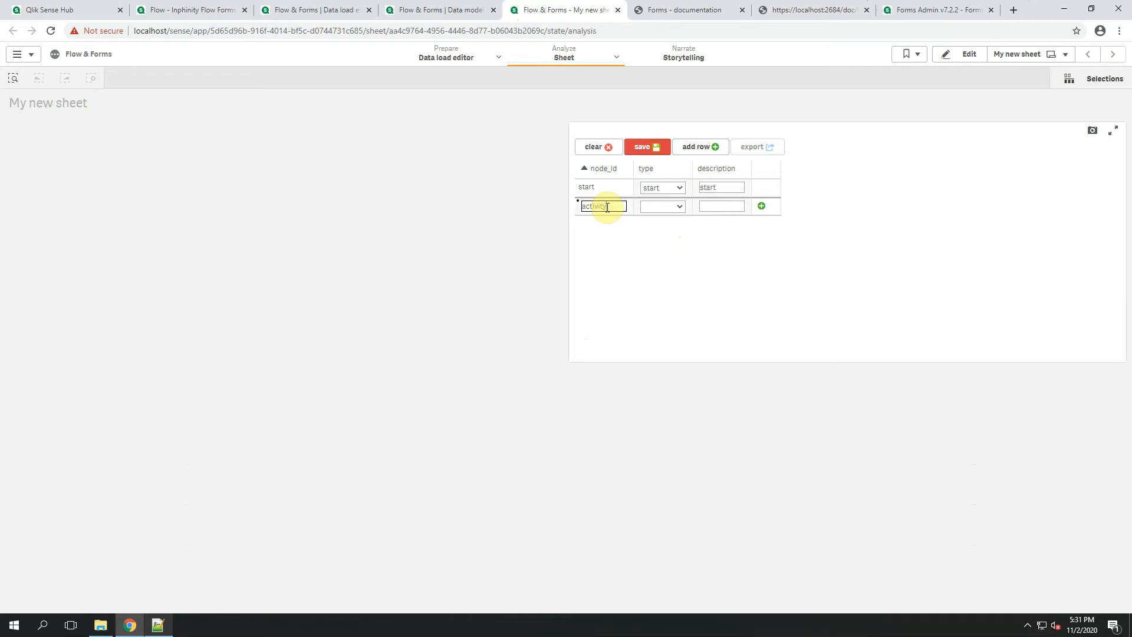
pyautogui.click(660, 206)
pyautogui.click(662, 237)
pyautogui.click(721, 207)
pyautogui.write('Do it')
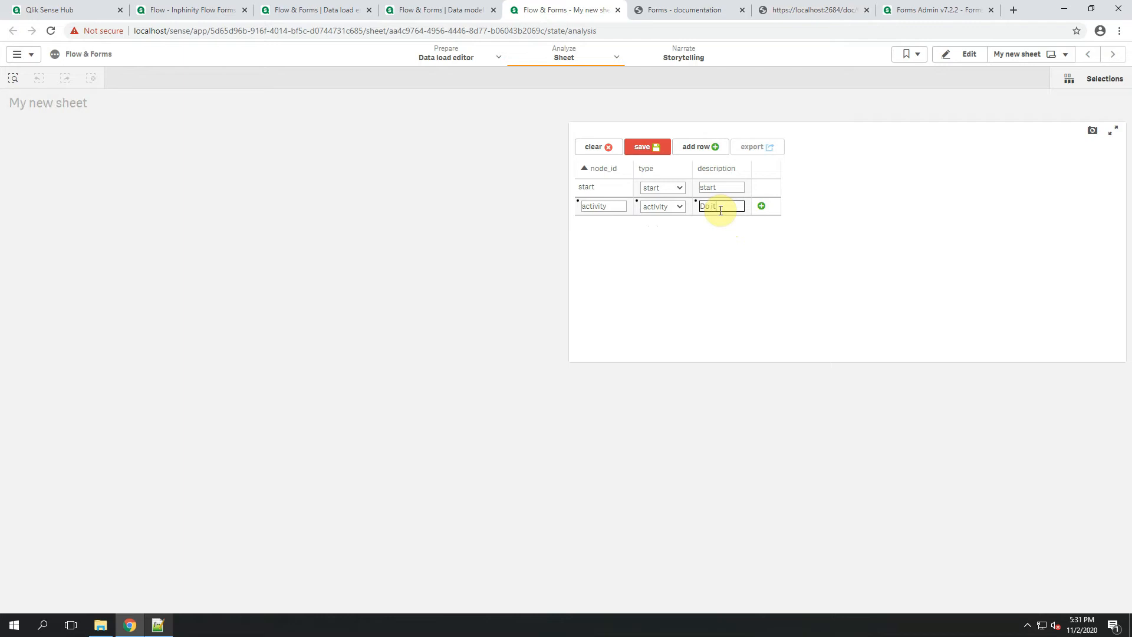
pyautogui.click(649, 148)
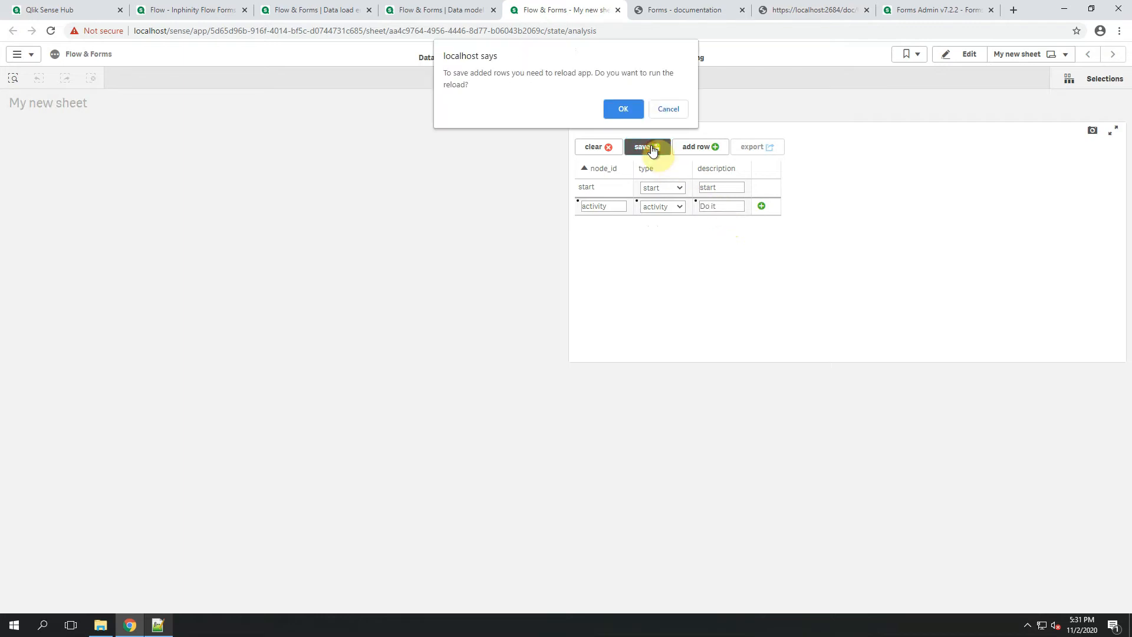
pyautogui.click(625, 112)
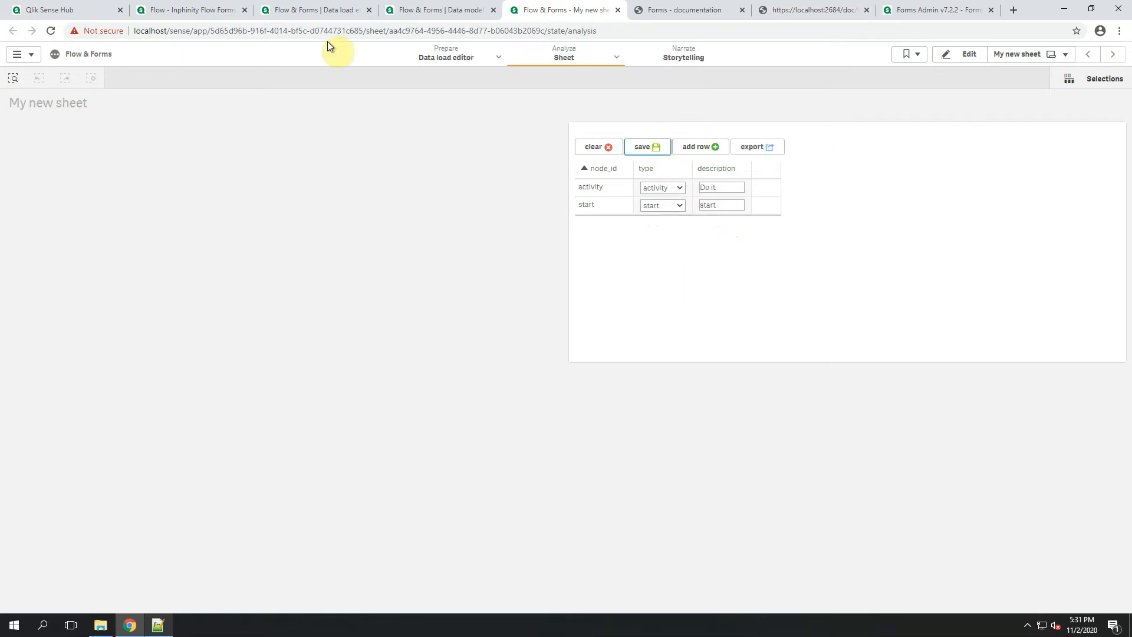
# - In the data load editor, insert a load script for only the records/record/value table of TT_nodes.xml from the FormsData connection
pyautogui.click(317, 10)
pyautogui.click(405, 289)
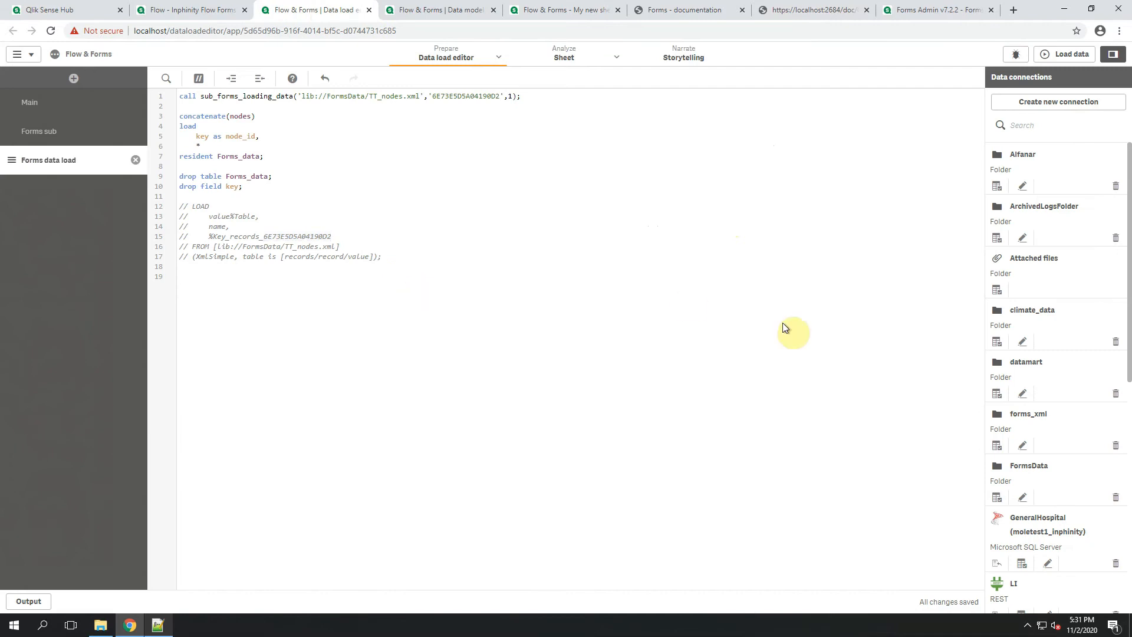
pyautogui.click(997, 497)
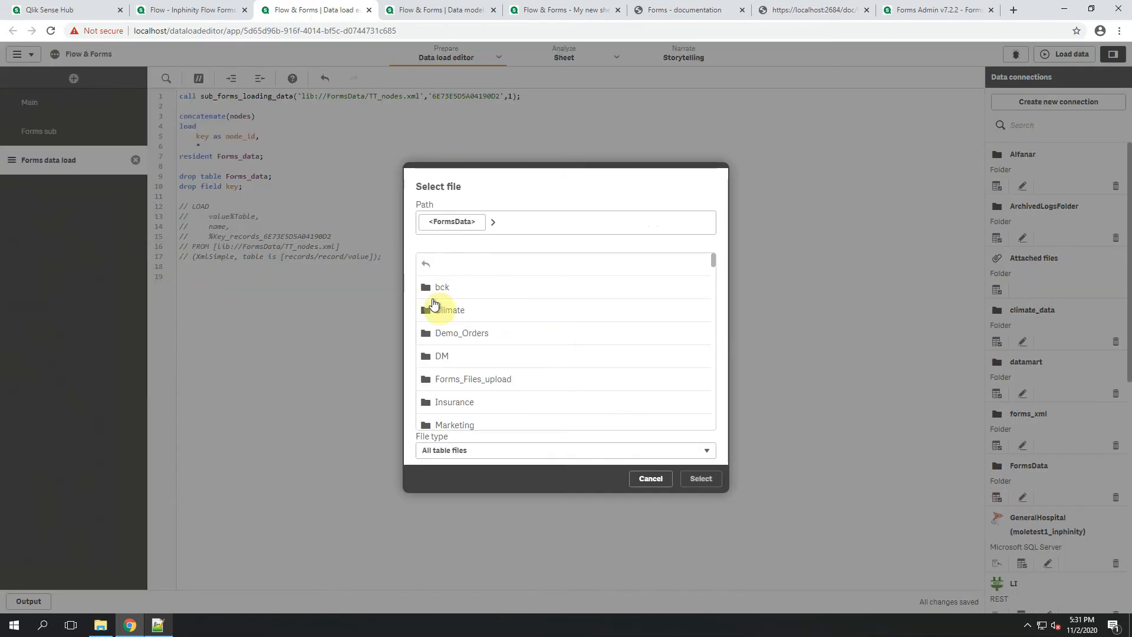
pyautogui.scroll(-20, 539, 394)
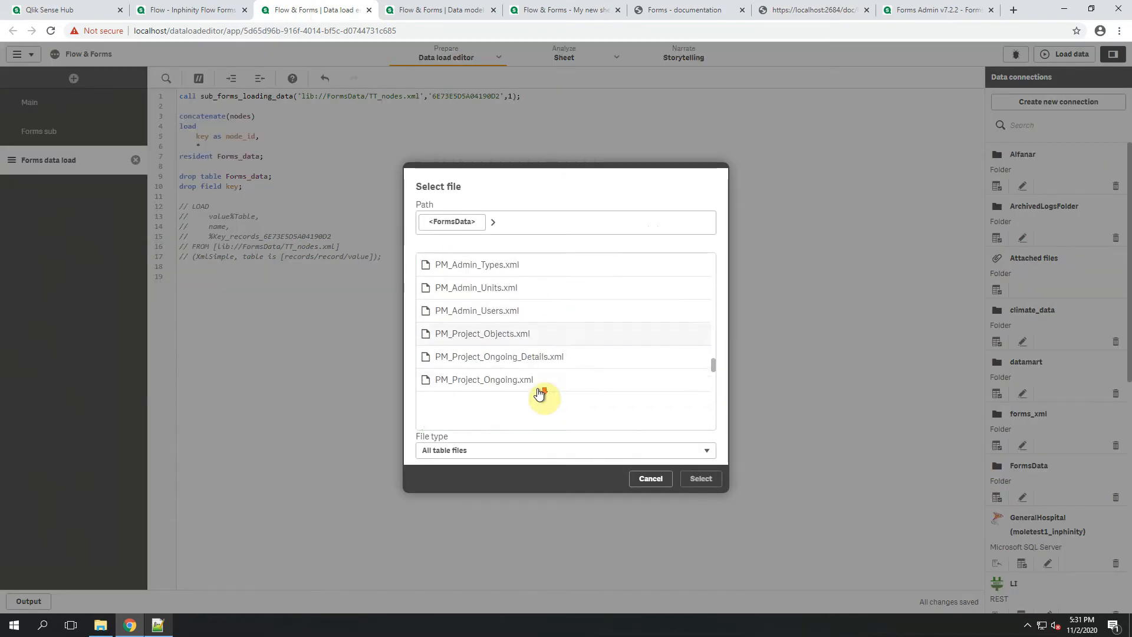
pyautogui.click(539, 395)
pyautogui.click(702, 478)
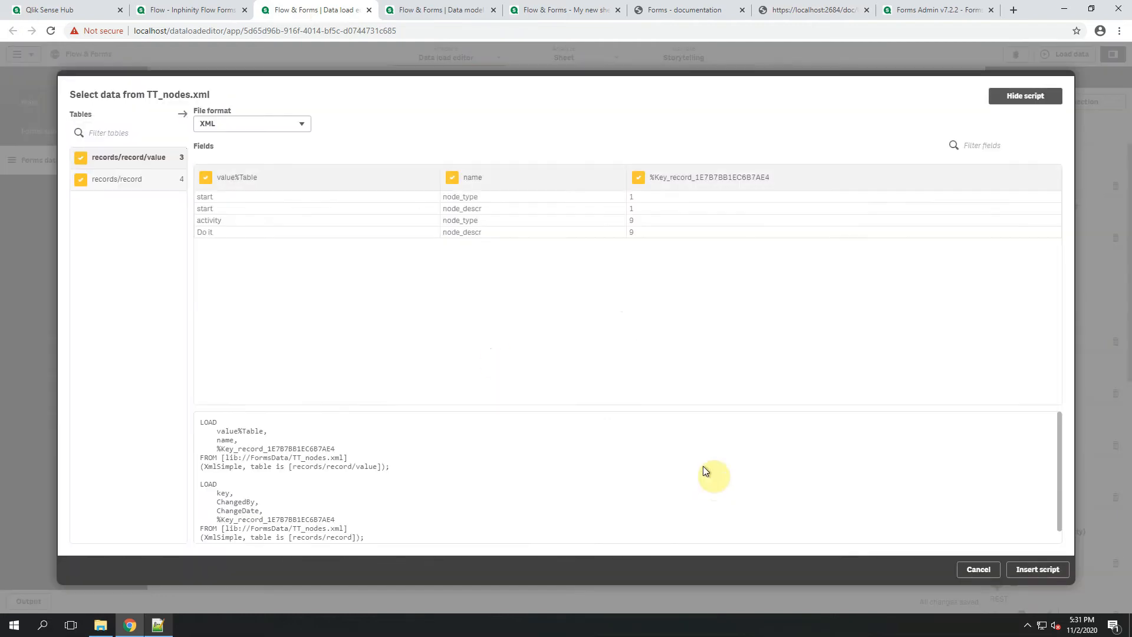
pyautogui.click(81, 179)
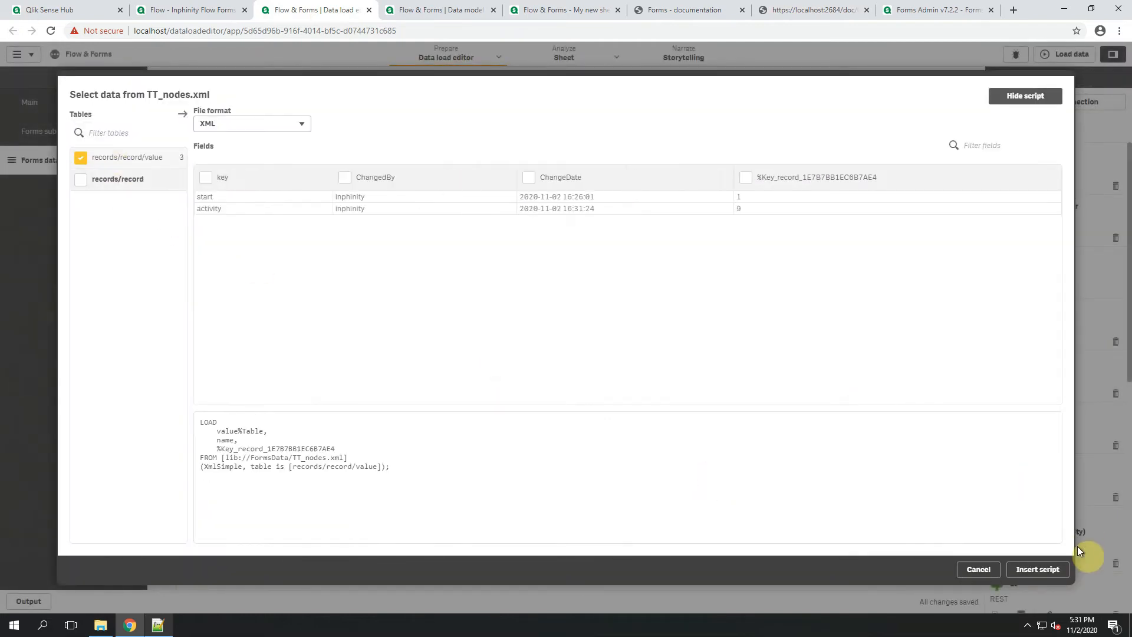
pyautogui.click(1054, 566)
# - Replace the key ID in the sub_forms_loading_data call with 1E7B7BB1EC6B7AE4, copied from the inserted script's %Key_record field
pyautogui.moveTo(330, 305); pyautogui.dragTo(246, 304)
pyautogui.hotkey('ctrl', 'c')
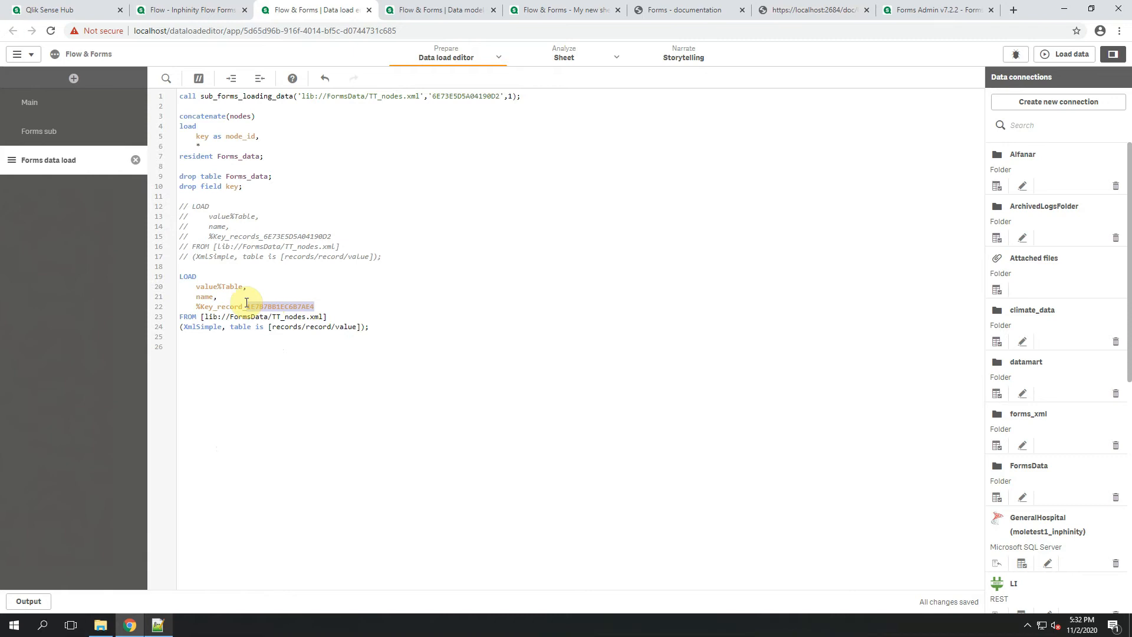
pyautogui.tripleClick(462, 96)
pyautogui.doubleClick(466, 96)
pyautogui.hotkey('ctrl', 'v')
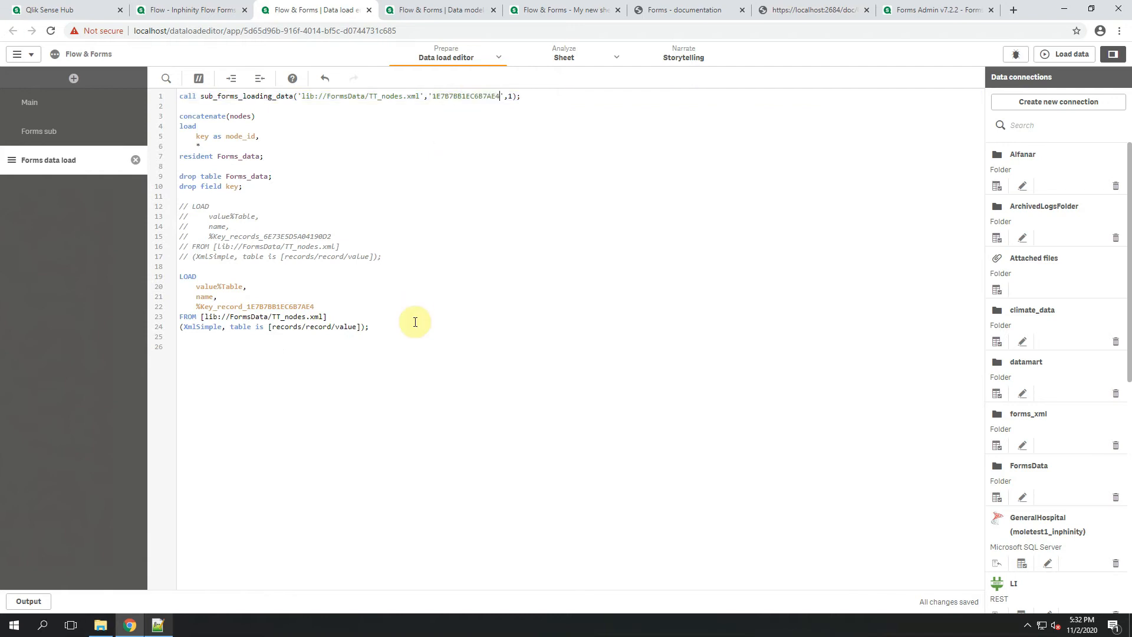
# - Delete the commented-out LOAD block and the inserted LOAD block from the script, and run the data load
pyautogui.moveTo(407, 331); pyautogui.dragTo(380, 309)
pyautogui.moveTo(245, 262); pyautogui.dragTo(177, 210)
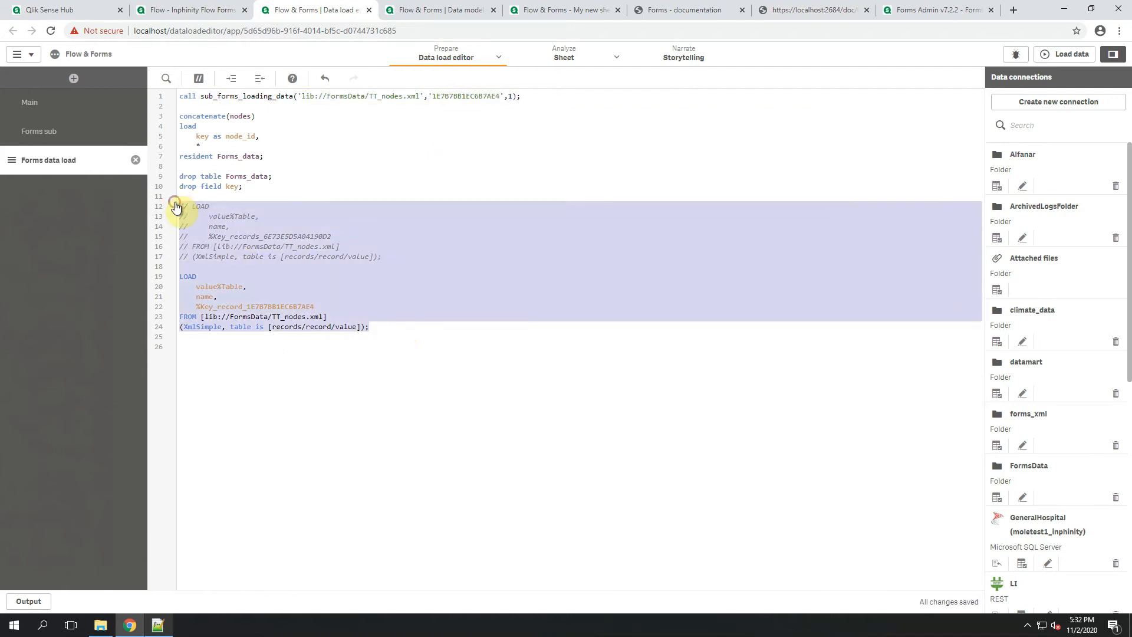
pyautogui.press('Delete')
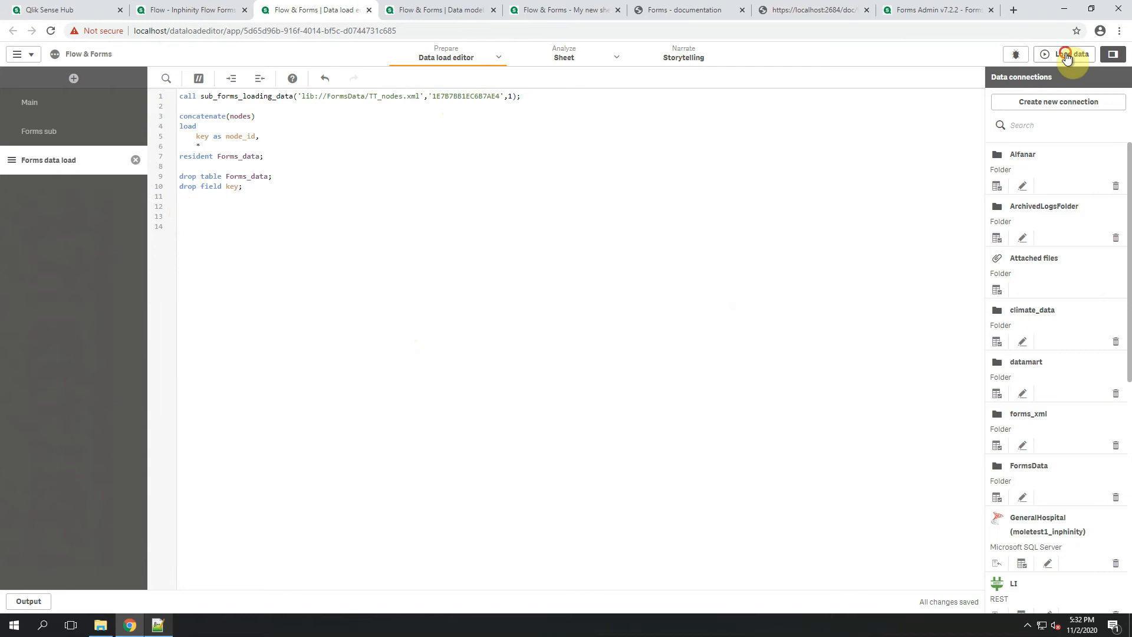
pyautogui.click(1067, 55)
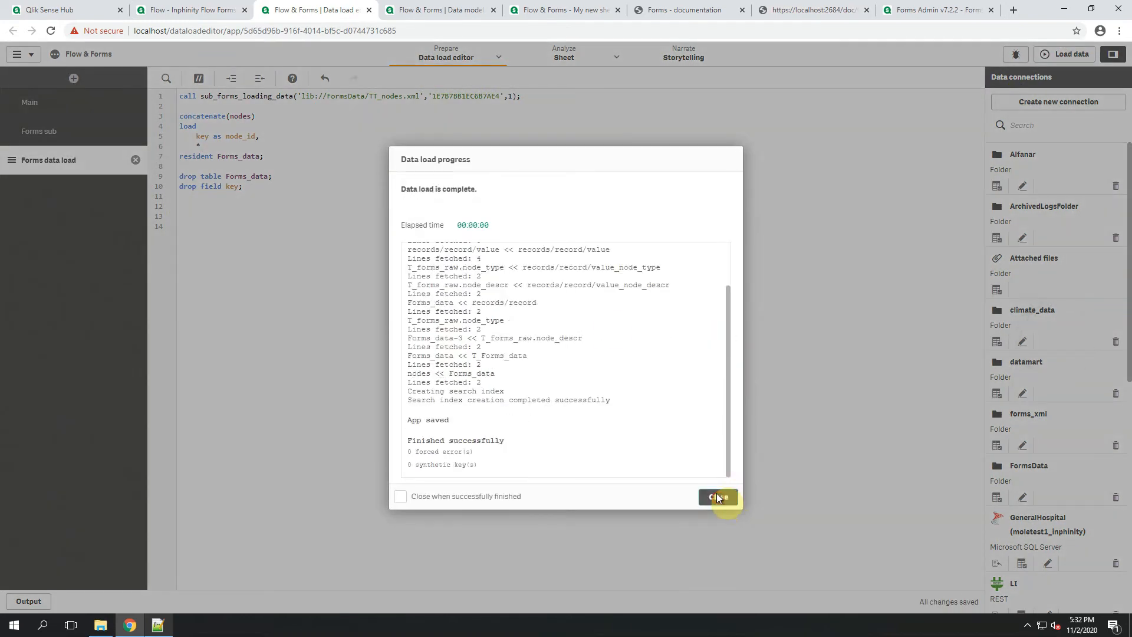
pyautogui.click(717, 497)
# - Examine the reloaded nodes table and its preview rows in the data model viewer
pyautogui.click(427, 10)
pyautogui.click(566, 7)
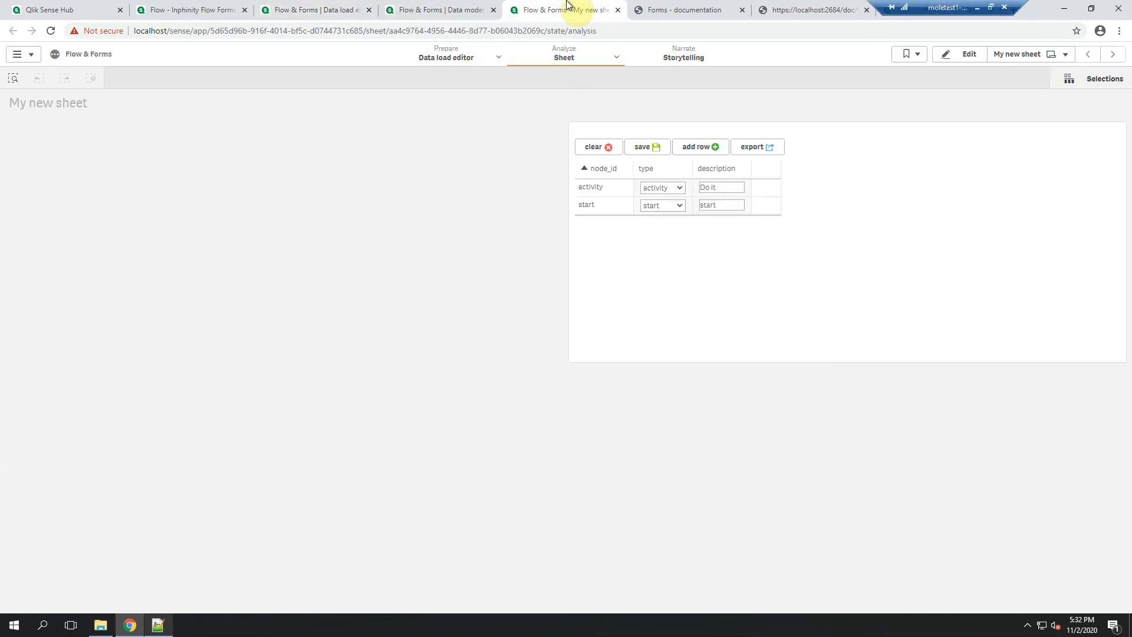
pyautogui.click(455, 10)
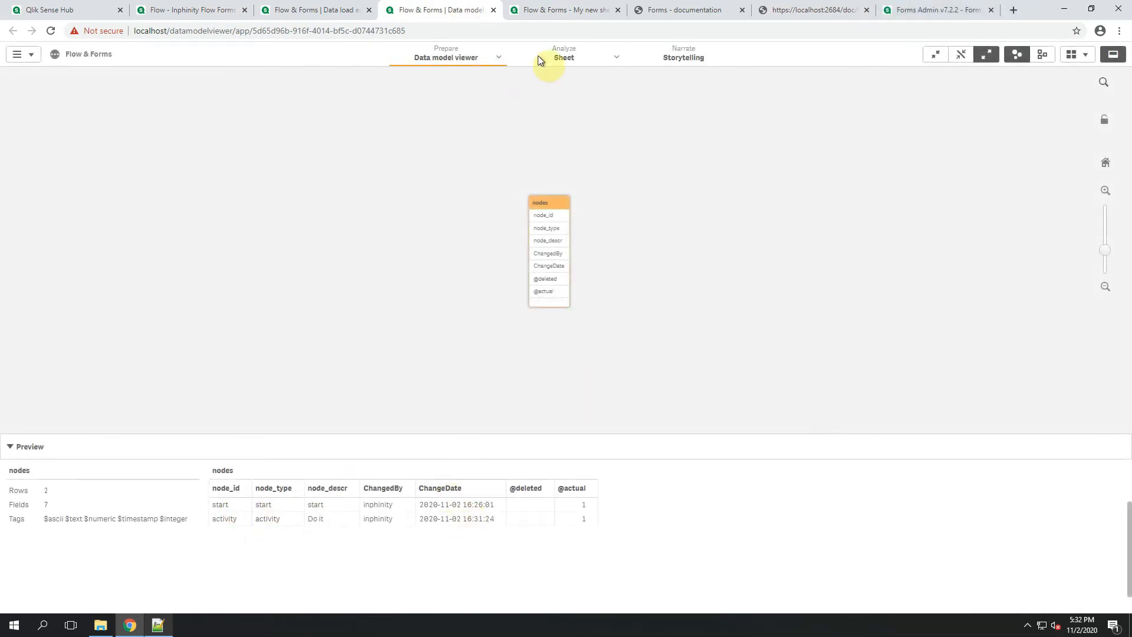
# - Open My new sheet for editing and place an Inphinity Flow object in the empty area beside the form
pyautogui.click(559, 9)
pyautogui.click(970, 55)
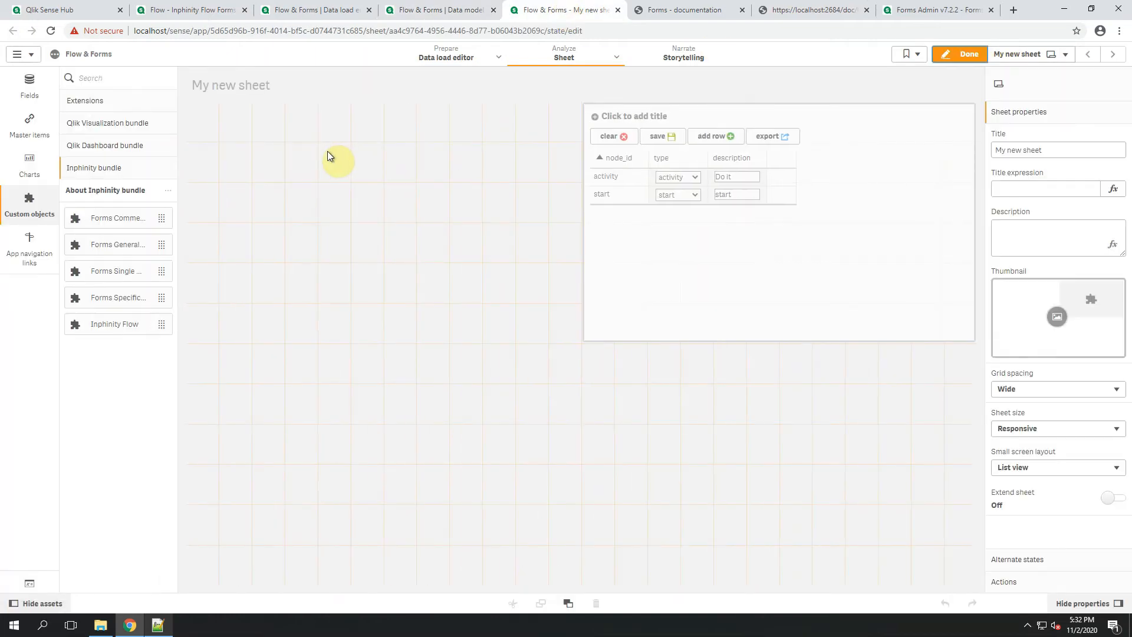
pyautogui.moveTo(108, 325); pyautogui.dragTo(312, 262)
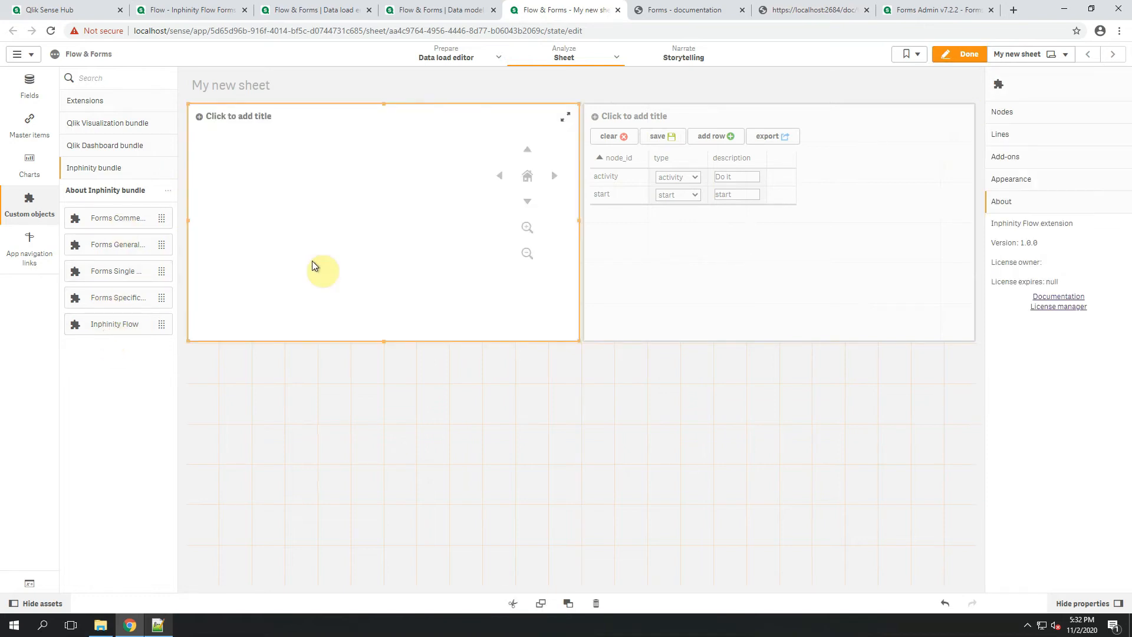
# - Set the flow's node id to node_id, node type to node_type and node label to node_descr, and finish editing the sheet
pyautogui.click(1087, 118)
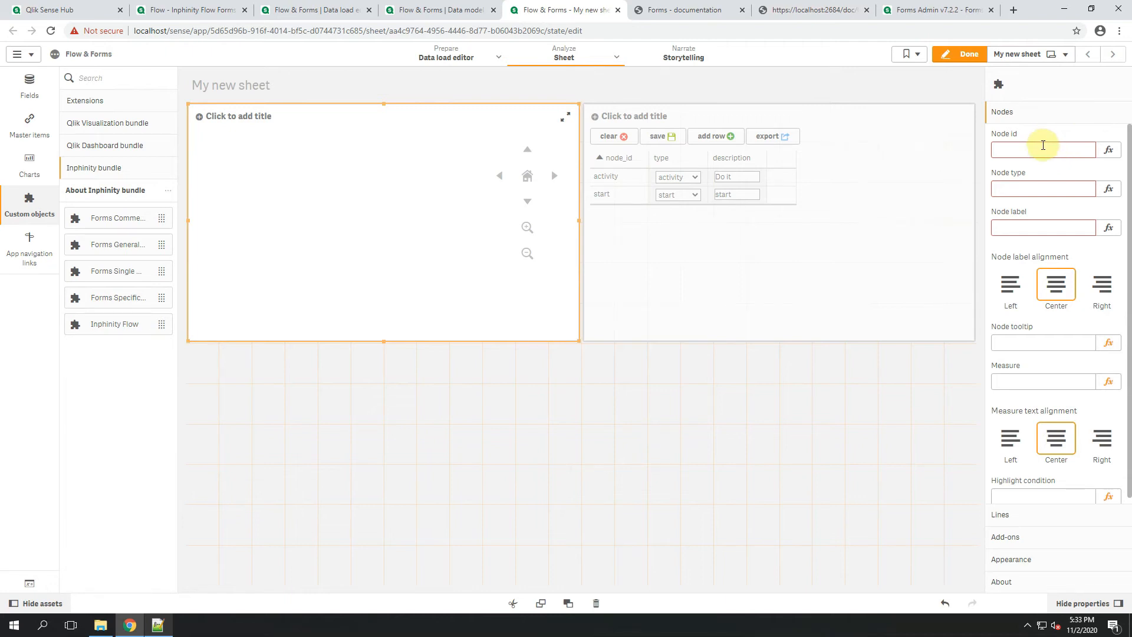
pyautogui.click(1043, 145)
pyautogui.press('Return')
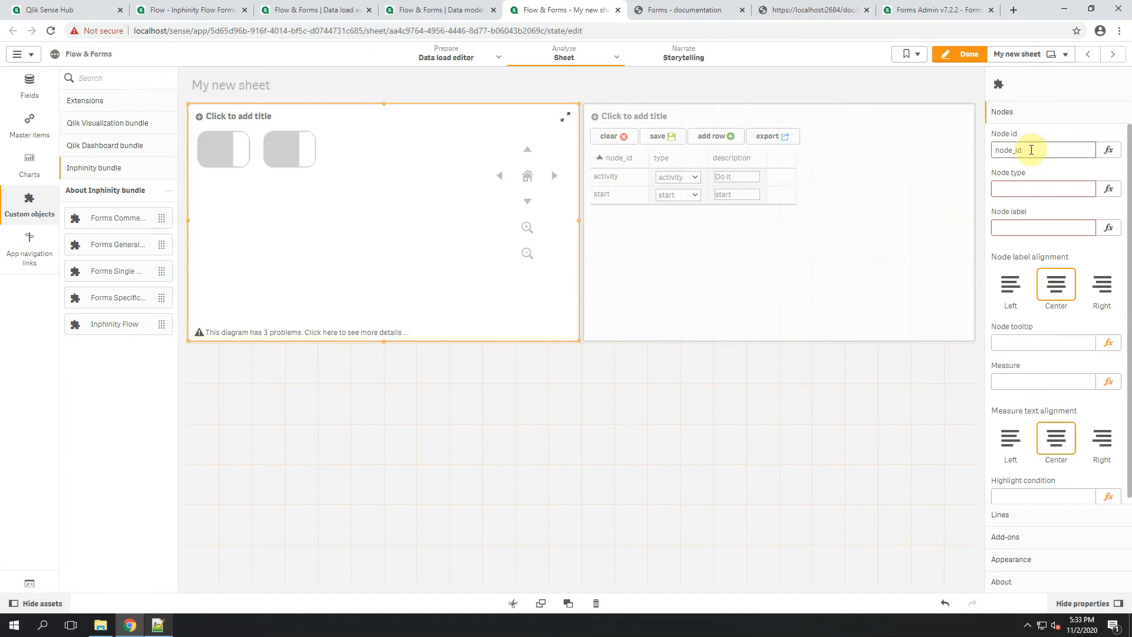
pyautogui.click(1027, 189)
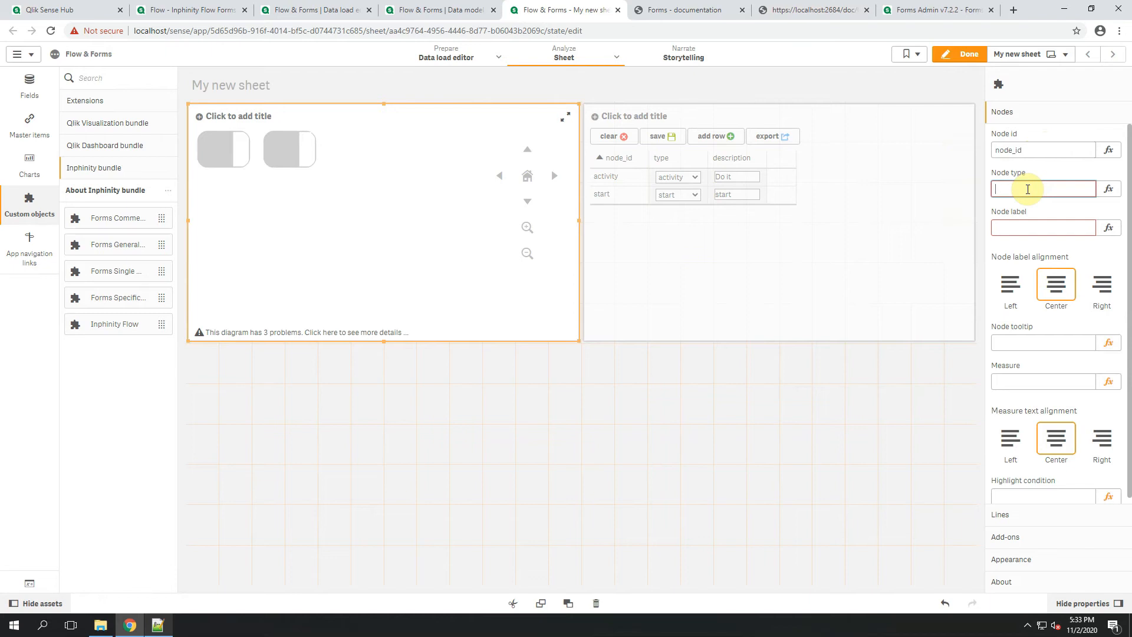
pyautogui.write('nod')
pyautogui.click(1026, 228)
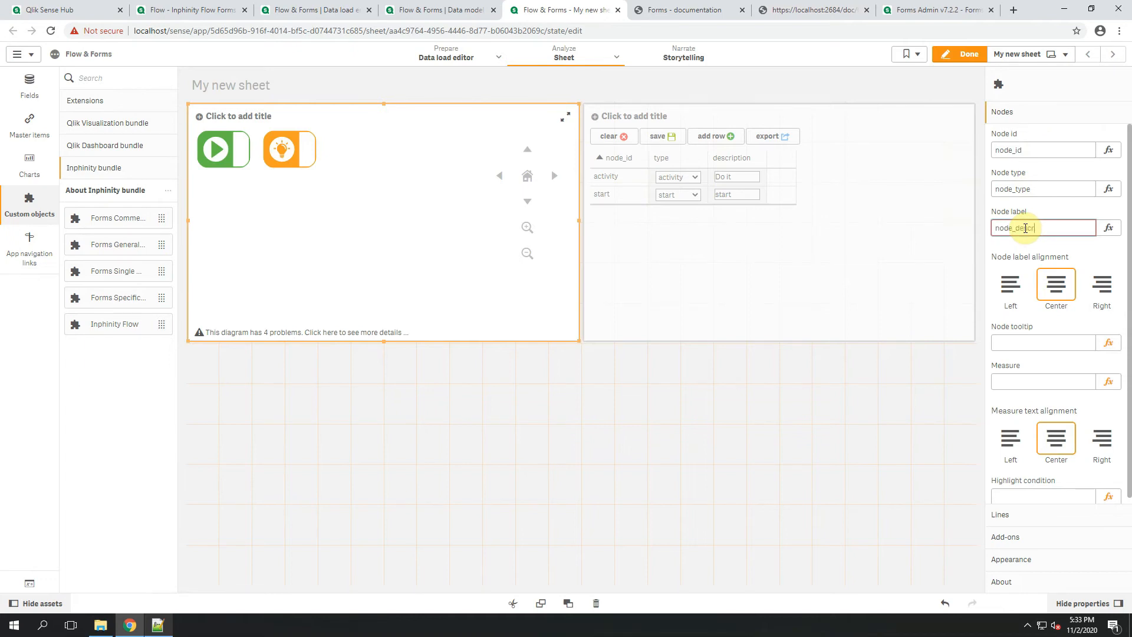
pyautogui.press('Return')
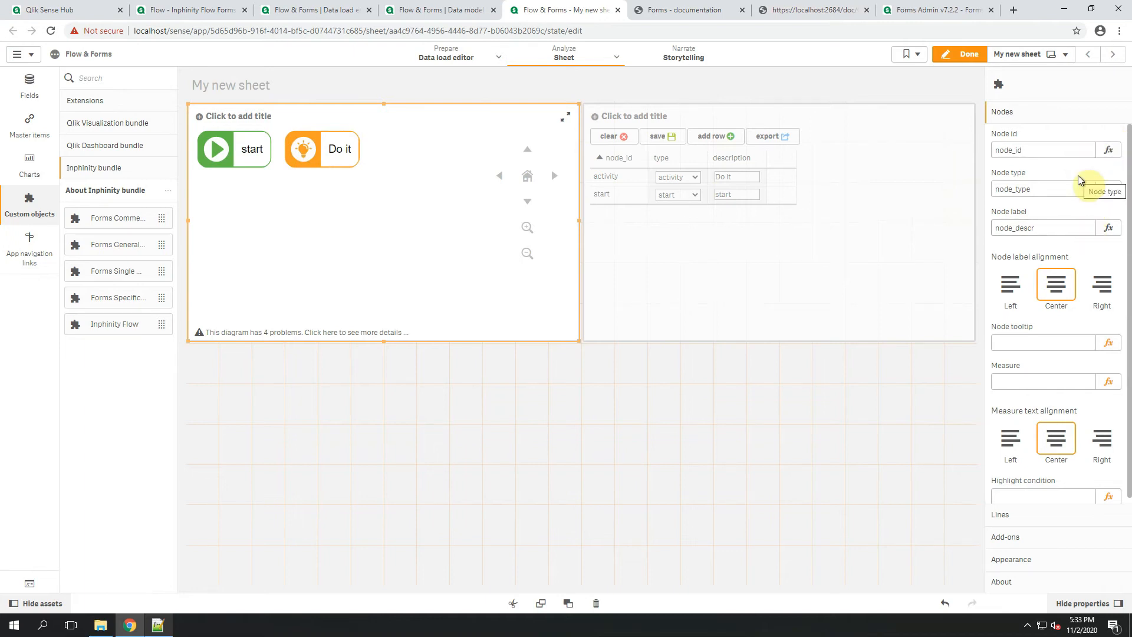
pyautogui.click(967, 53)
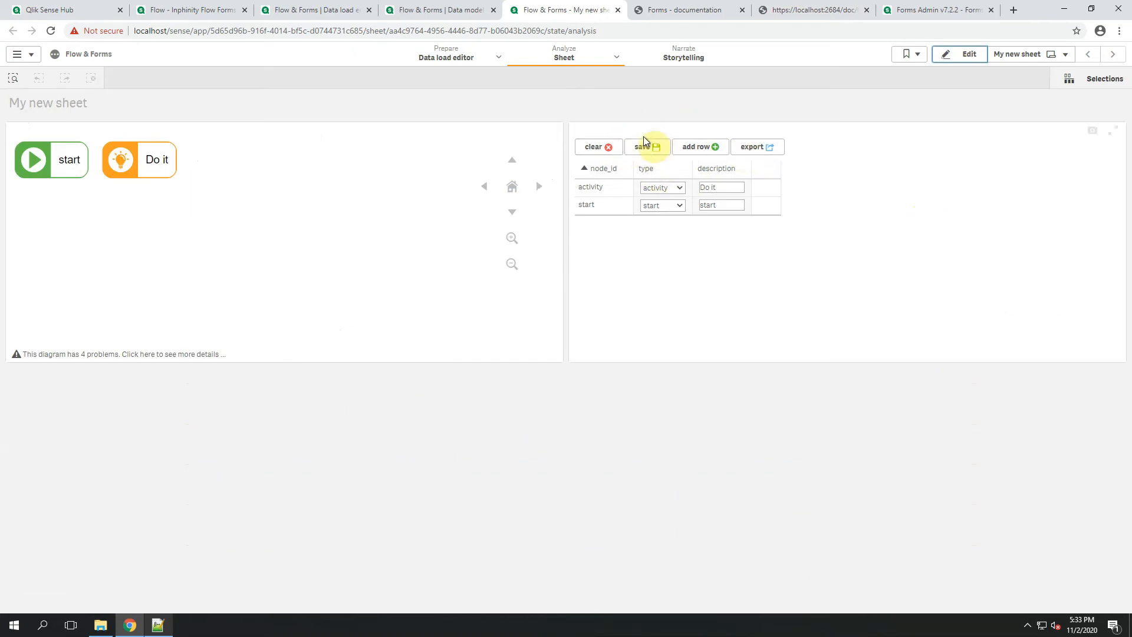
# - Add a form row with node_id end, type end and description Ouch, and save it with an app reload
pyautogui.click(707, 147)
pyautogui.click(602, 226)
pyautogui.write('end')
pyautogui.click(651, 225)
pyautogui.click(651, 288)
pyautogui.click(724, 224)
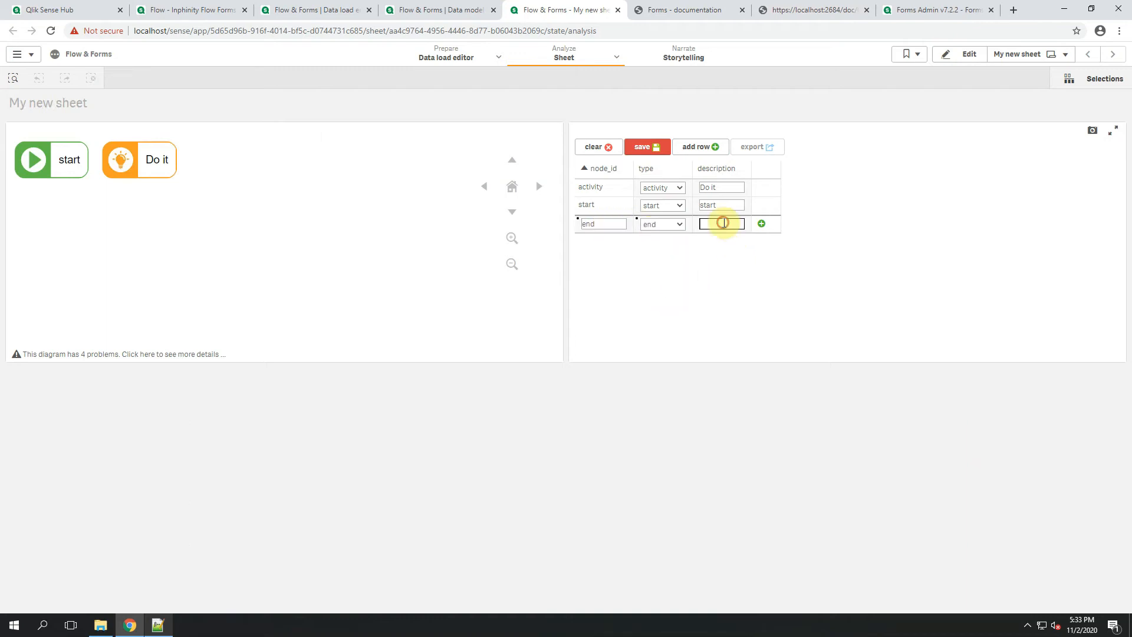
pyautogui.write('Ouch')
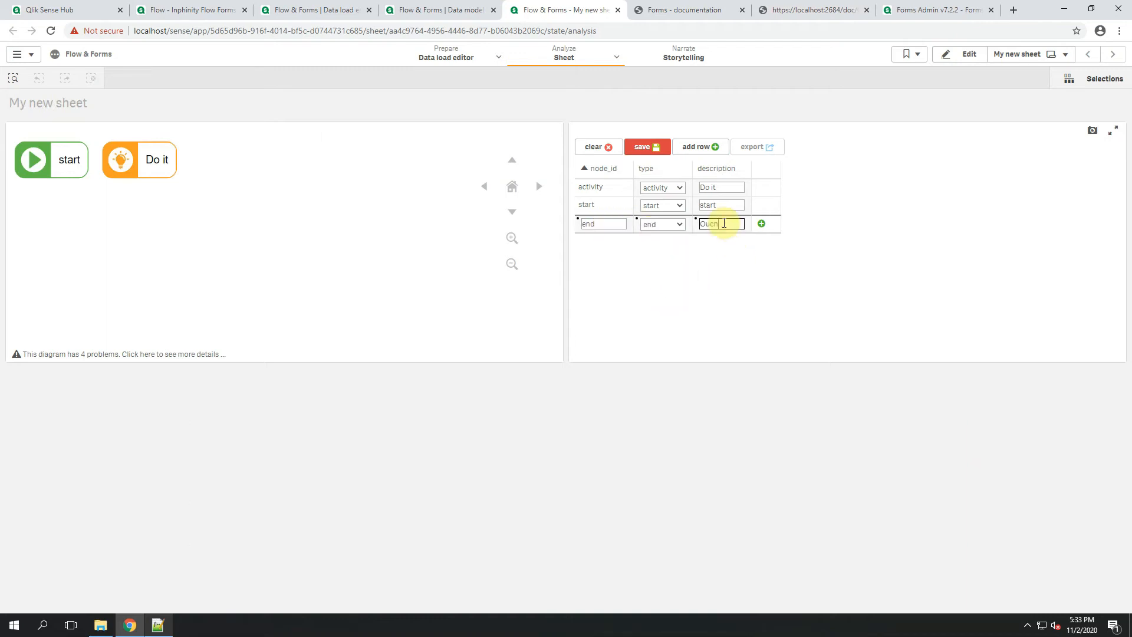
pyautogui.click(655, 148)
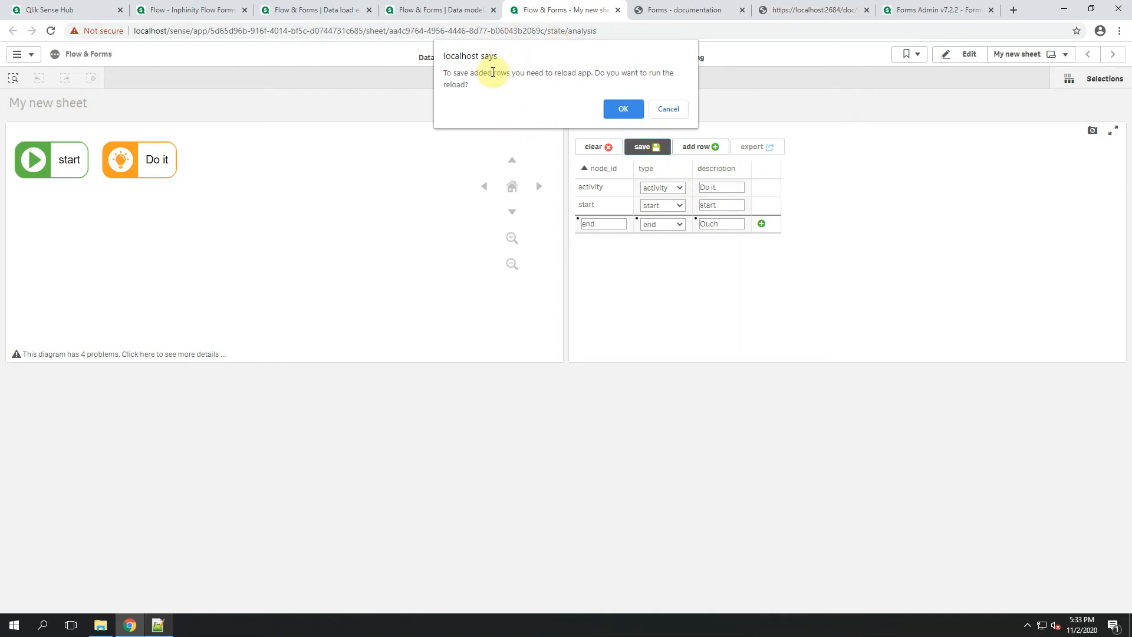
pyautogui.click(614, 109)
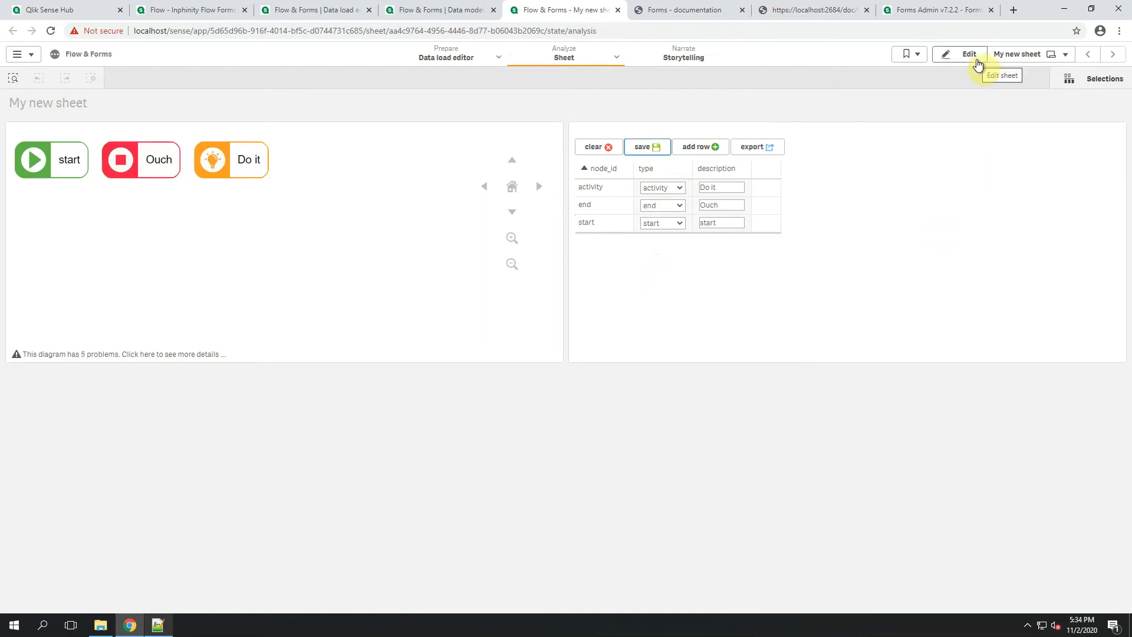
# - In the node form's reload settings, show the recalculate button and hide the save button
pyautogui.click(978, 64)
pyautogui.click(869, 267)
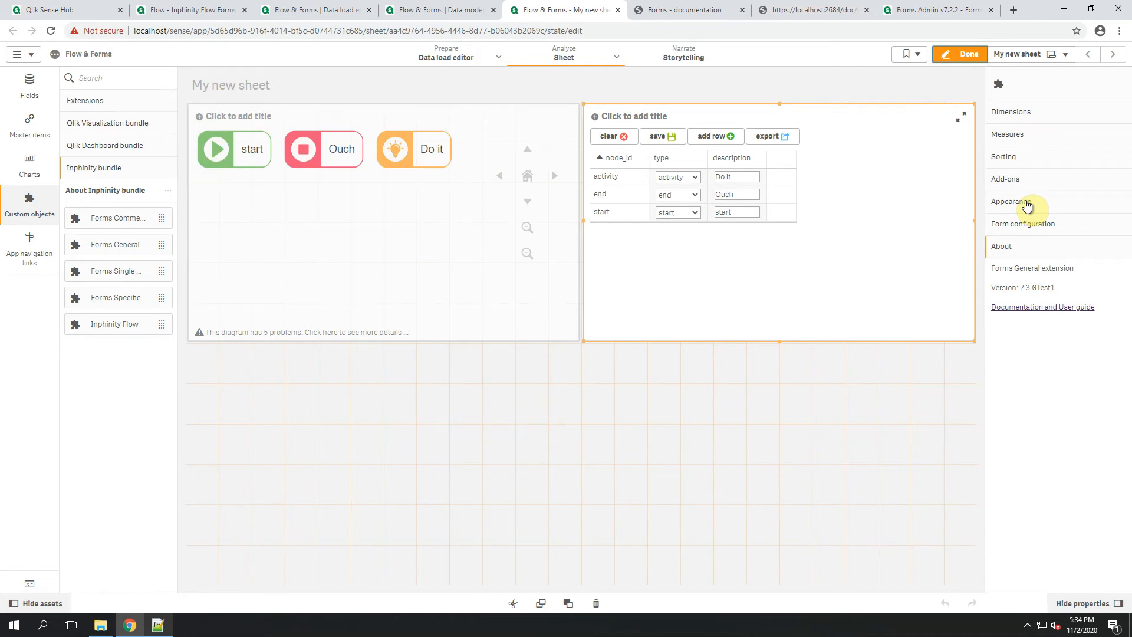
pyautogui.click(1027, 205)
pyautogui.click(1035, 292)
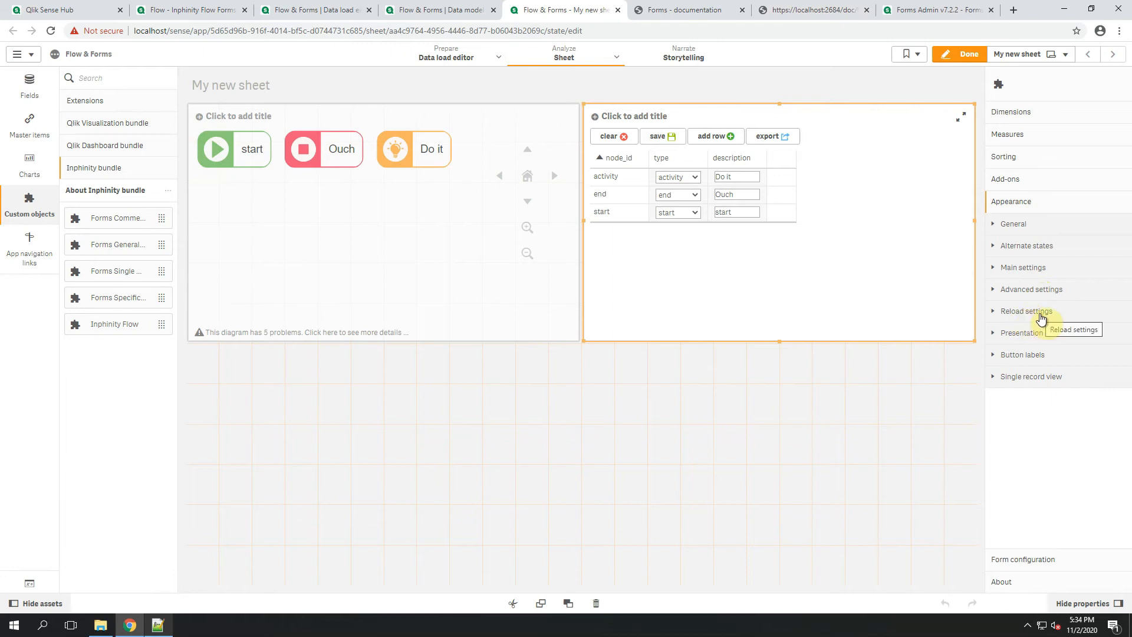
pyautogui.click(1040, 318)
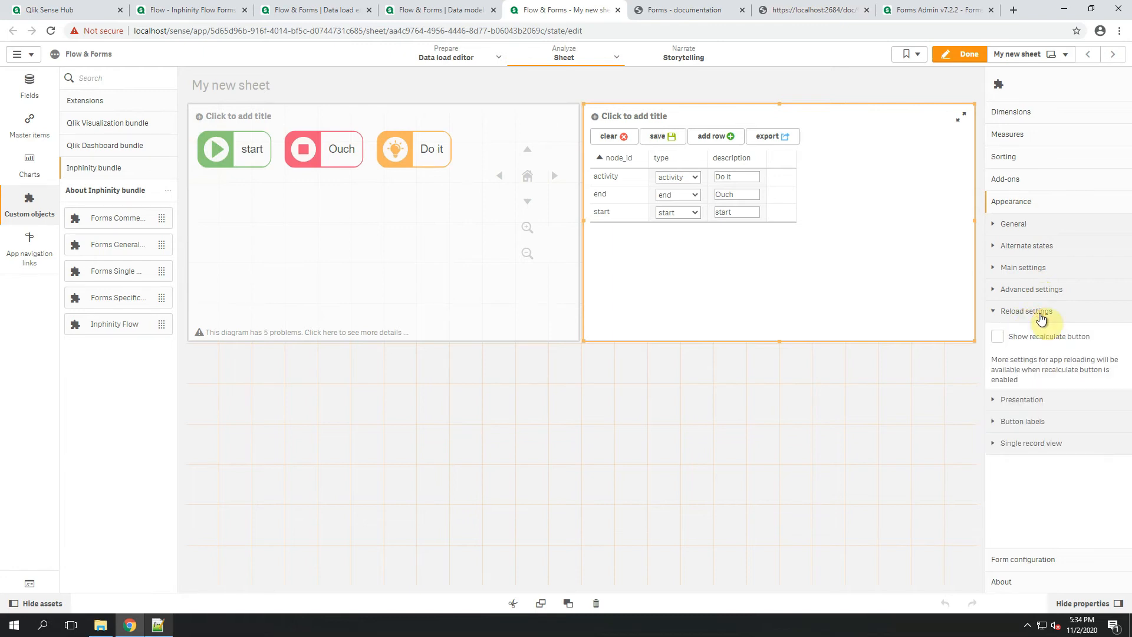
pyautogui.click(1045, 336)
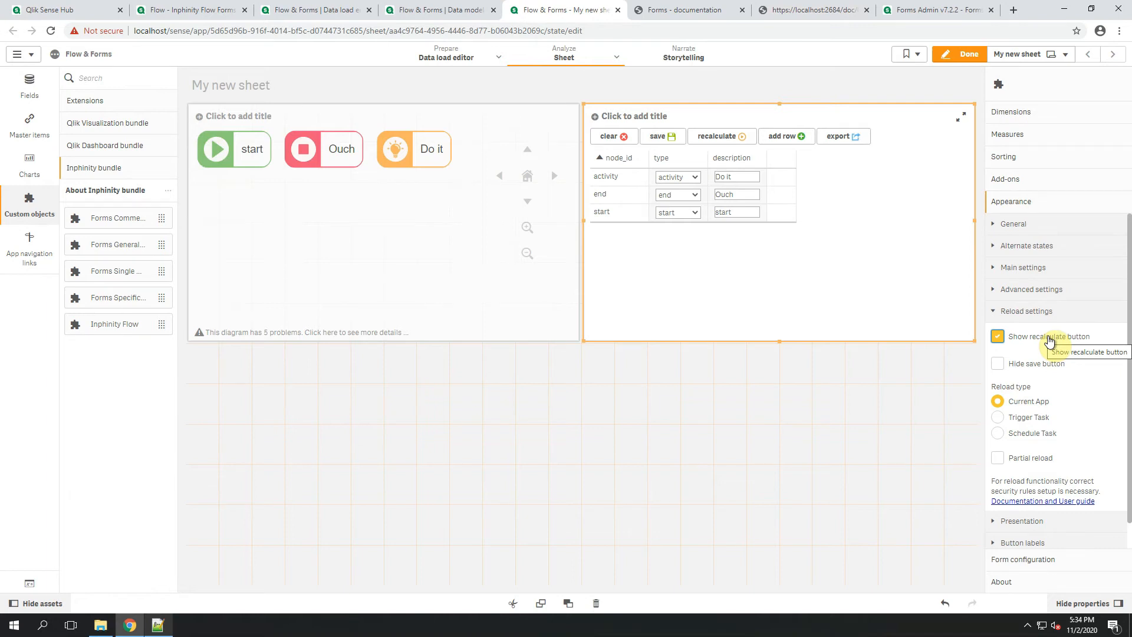
pyautogui.click(1040, 370)
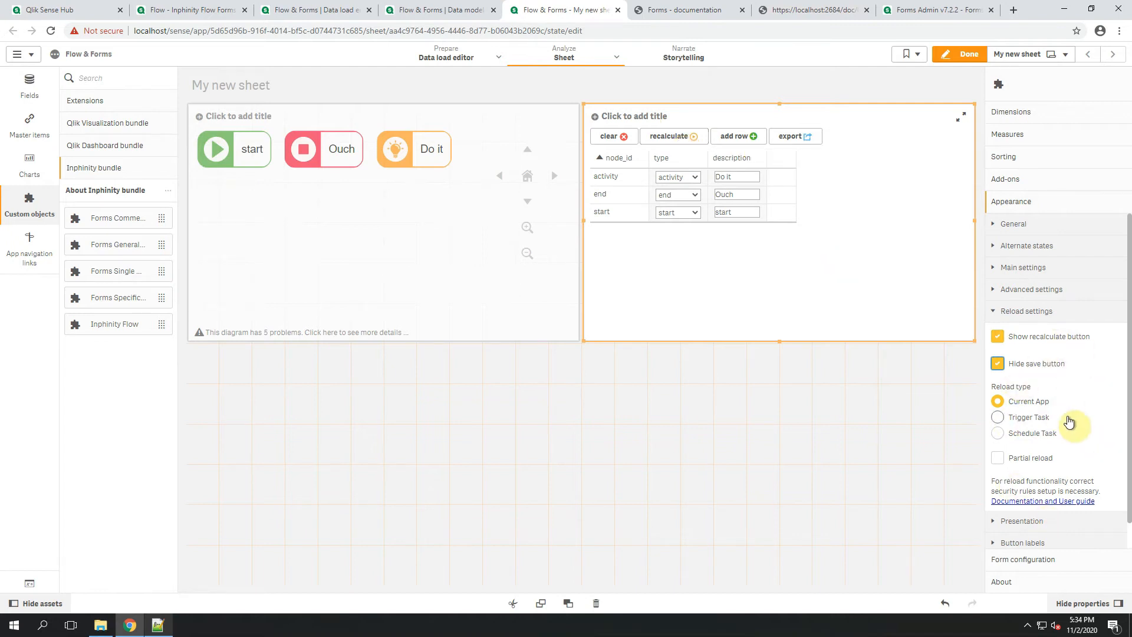
pyautogui.click(1065, 312)
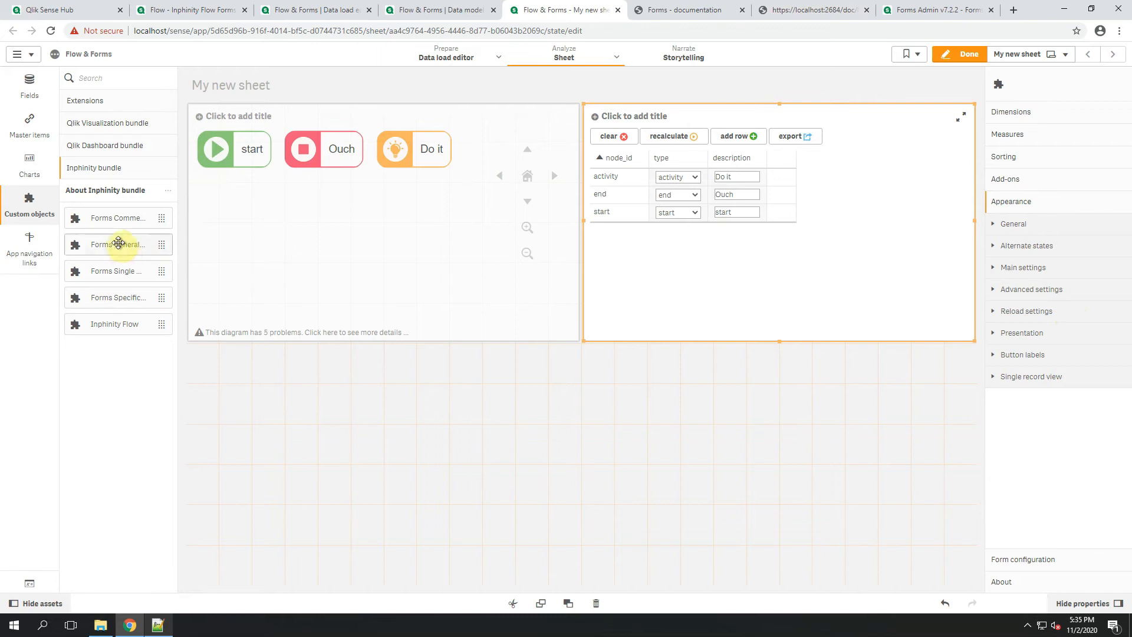
# - Place a second Forms General object on the sheet below the node form
pyautogui.moveTo(118, 245); pyautogui.dragTo(760, 443)
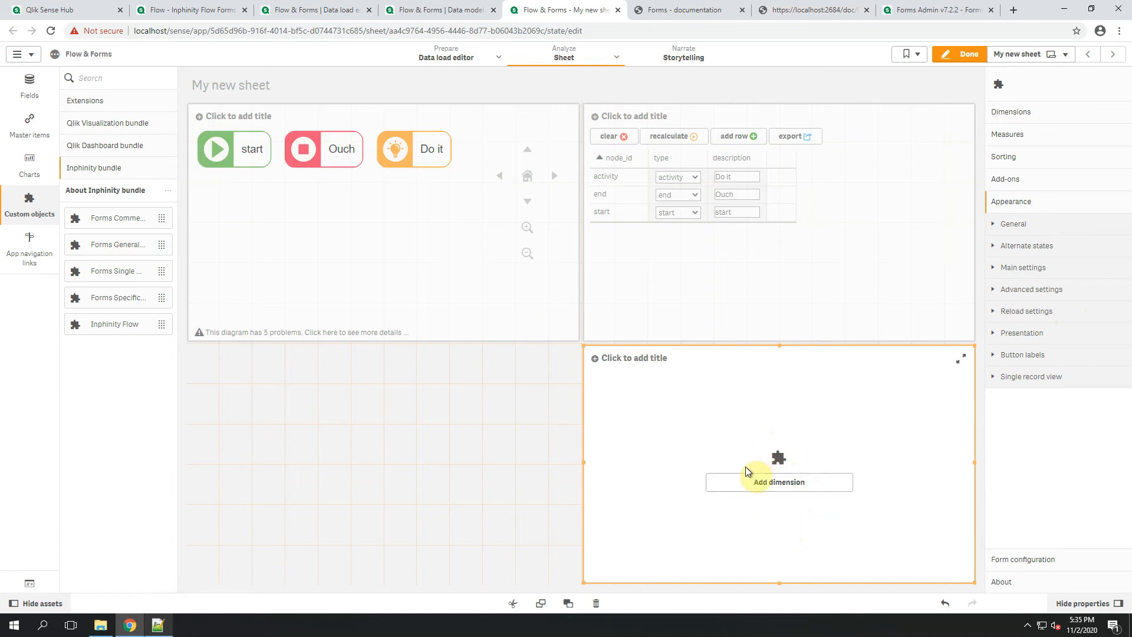
# - In the load script's Main section, duplicate the inline nodes table block below the original
pyautogui.click(460, 13)
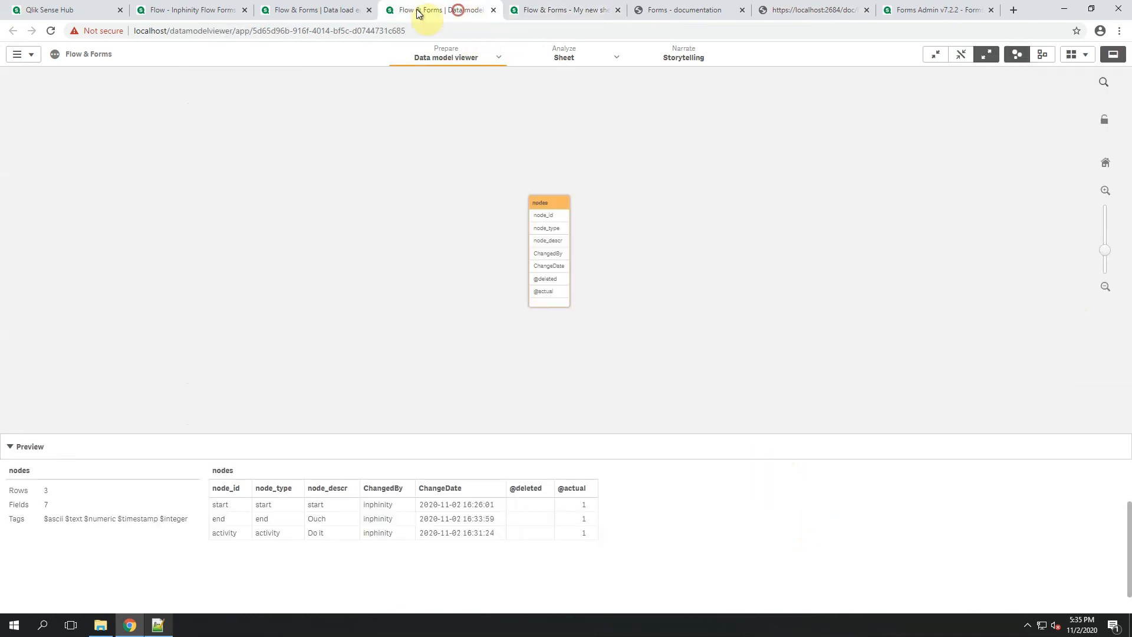
pyautogui.click(329, 13)
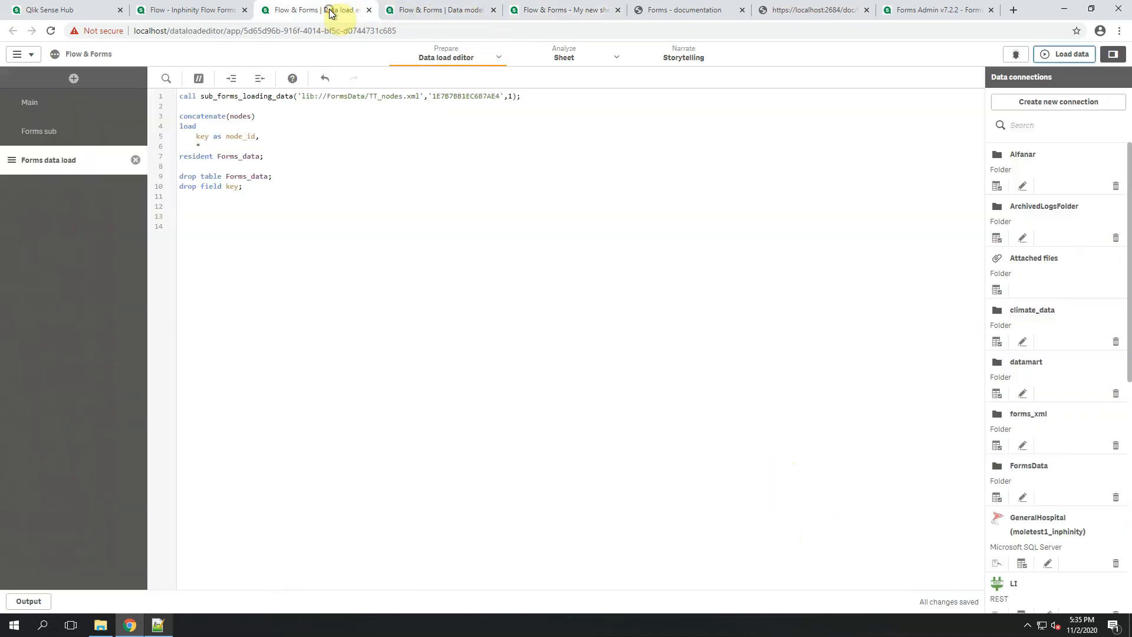
pyautogui.click(48, 109)
pyautogui.moveTo(217, 341); pyautogui.dragTo(151, 285)
pyautogui.hotkey('ctrl', 'c')
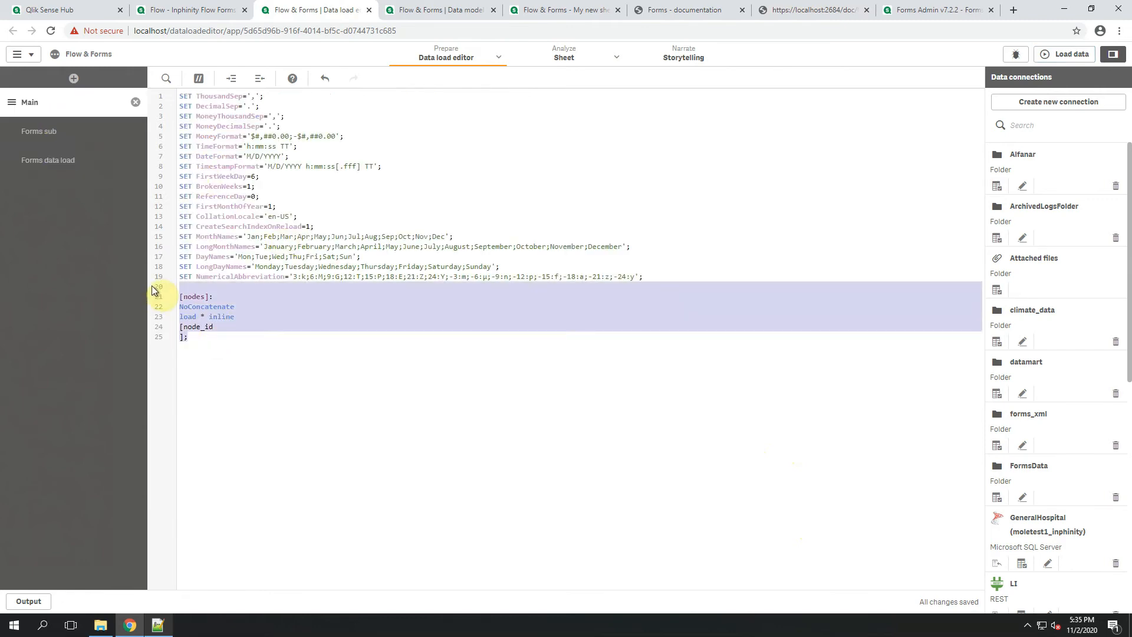
pyautogui.click(198, 341)
pyautogui.hotkey('ctrl', 'v')
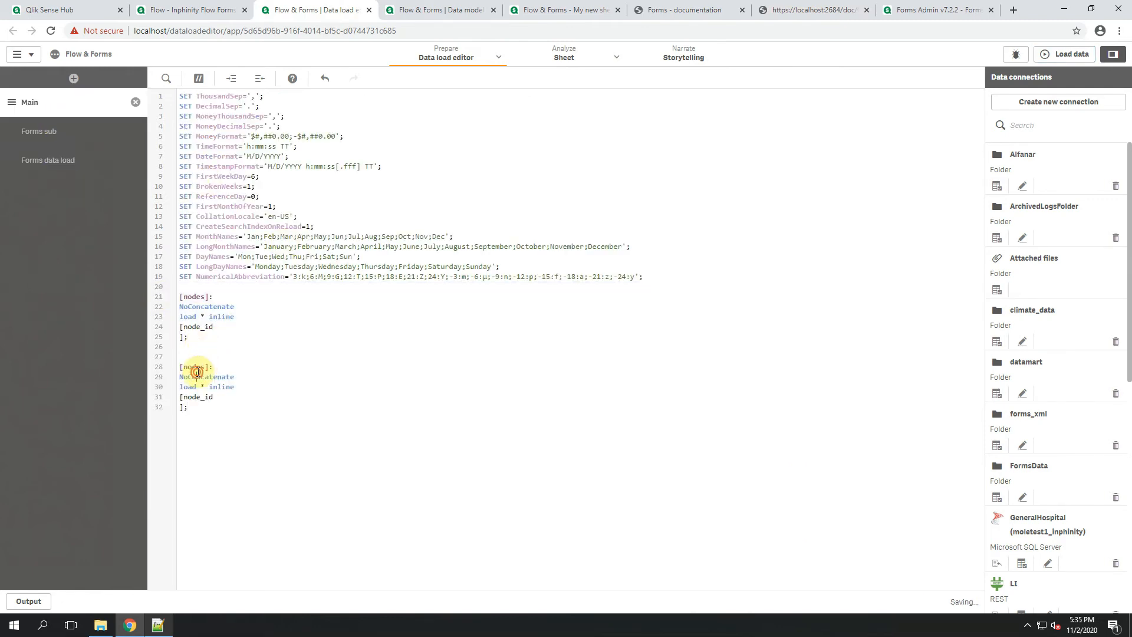
# - Rename the copied inline table to lines and its field to line_id, and load the data
pyautogui.doubleClick(194, 366)
pyautogui.press('BackSpace')
pyautogui.write('lines')
pyautogui.moveTo(218, 396); pyautogui.dragTo(185, 400)
pyautogui.write('lin')
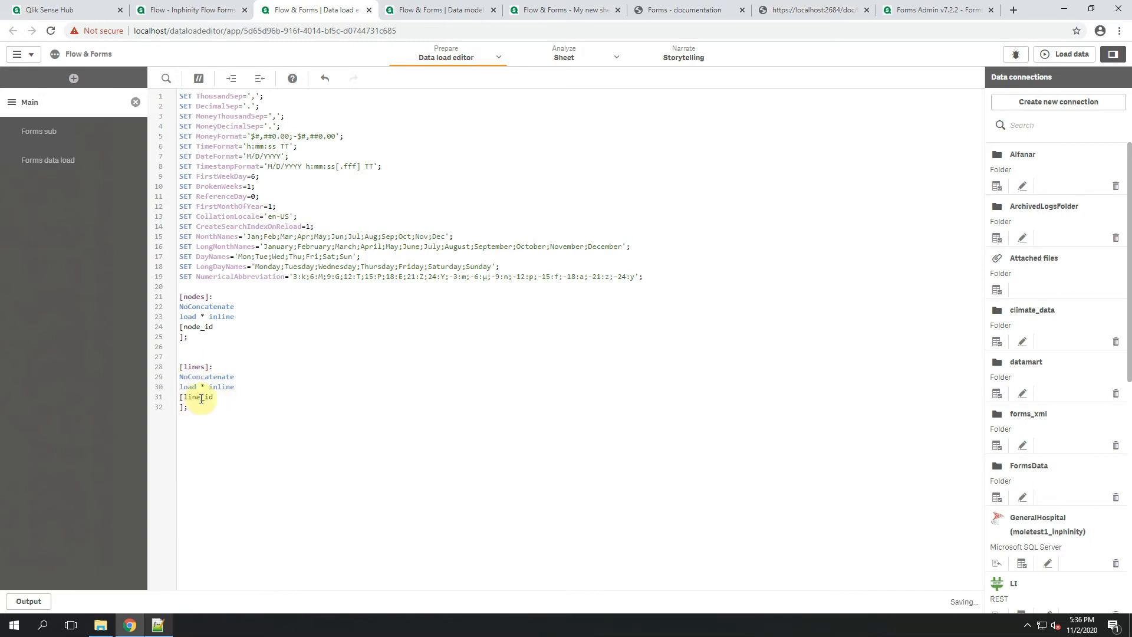
pyautogui.click(1067, 55)
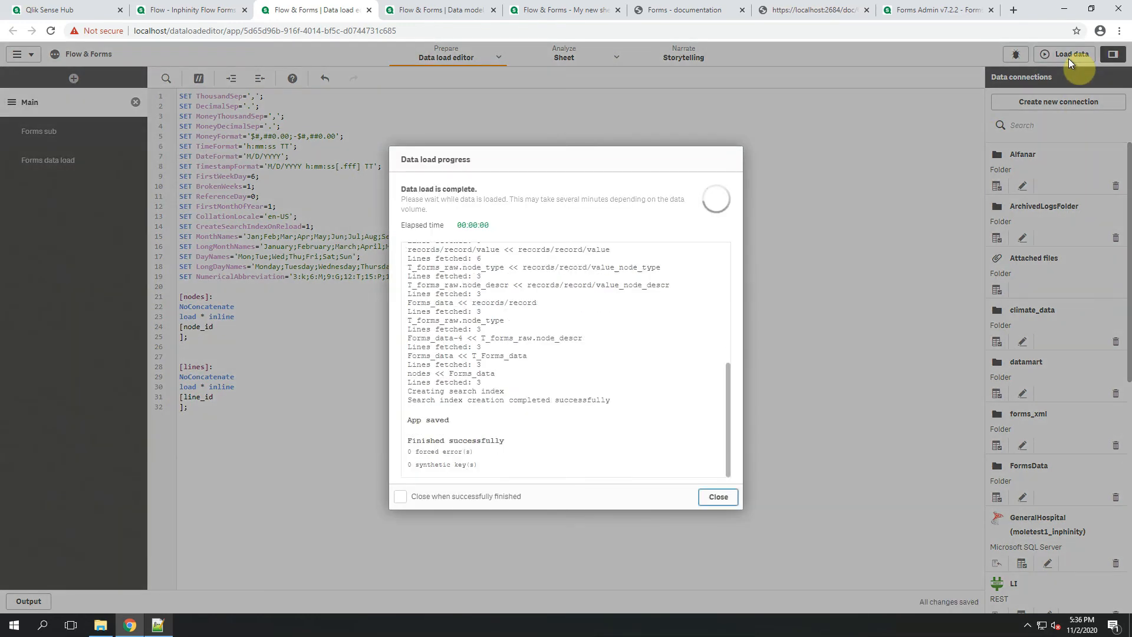
pyautogui.click(717, 497)
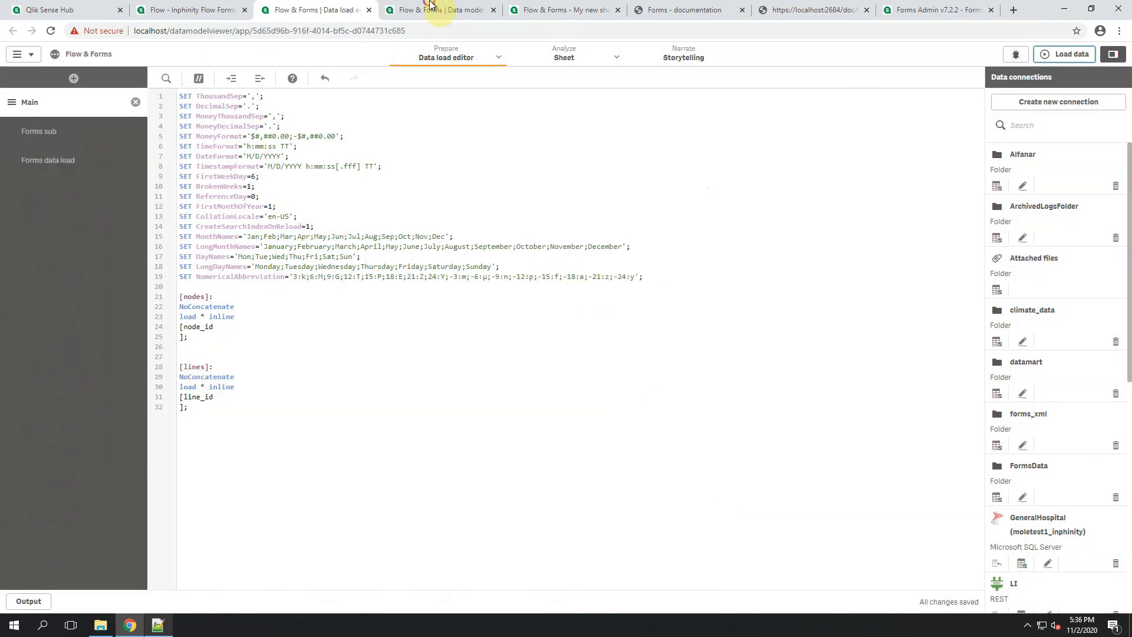
# - Back on the sheet, add line_id as the dimension of the empty lower form
pyautogui.click(433, 10)
pyautogui.click(569, 10)
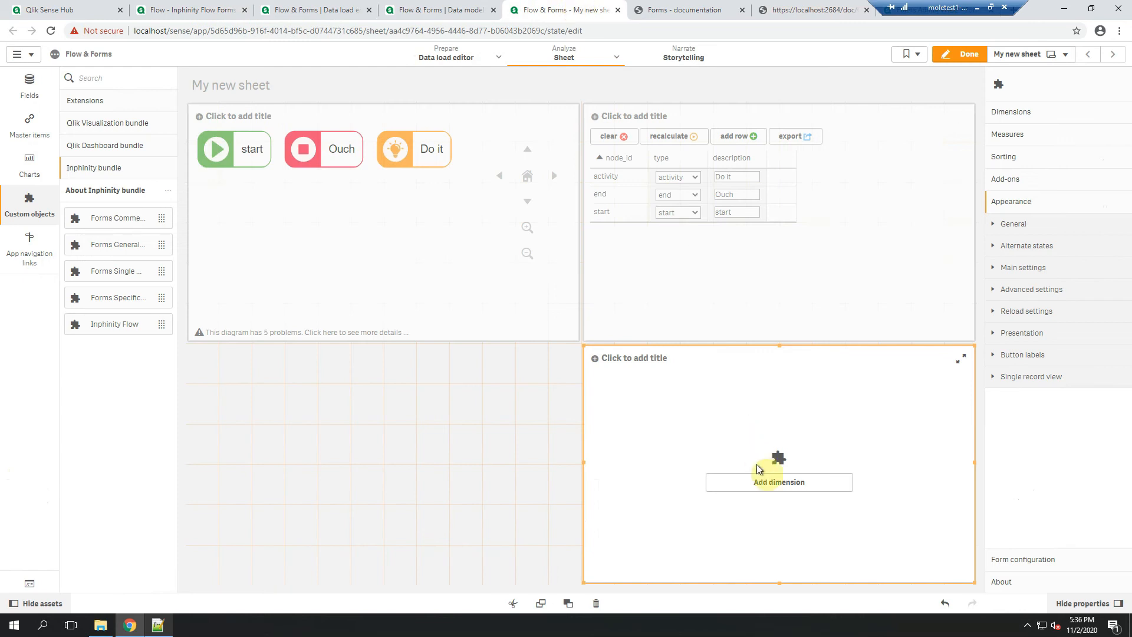
pyautogui.click(769, 484)
pyautogui.write('line')
pyautogui.click(911, 455)
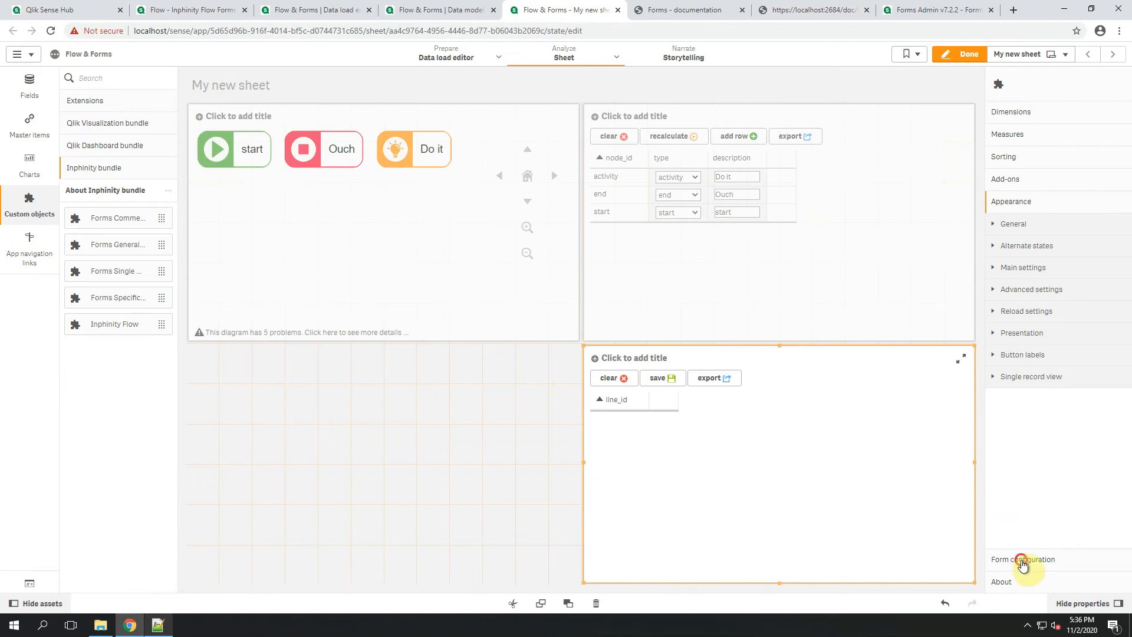
# - Add a field to the line form with column name node_from and label node from
pyautogui.click(1022, 563)
pyautogui.click(1056, 349)
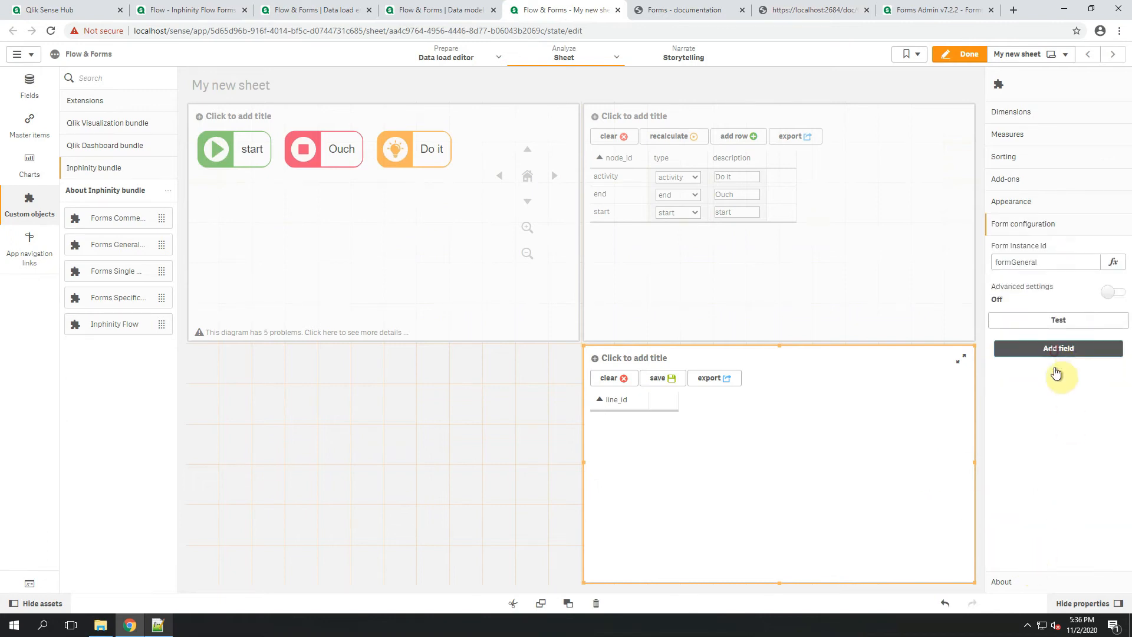
pyautogui.click(1039, 384)
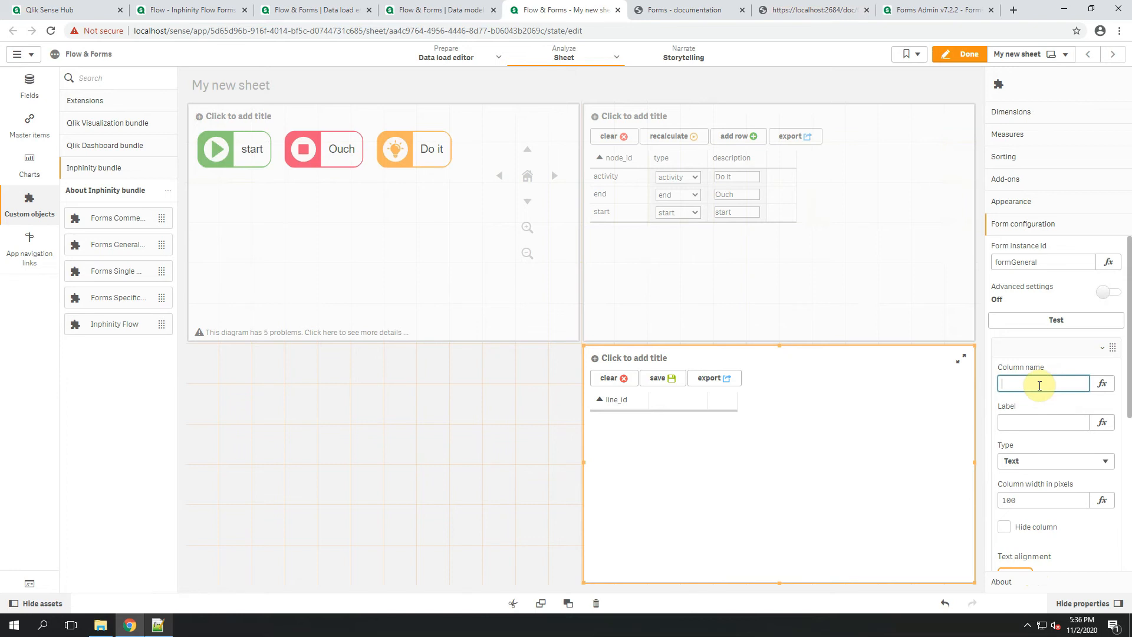
pyautogui.write('node_from')
pyautogui.click(1029, 423)
pyautogui.write('node from')
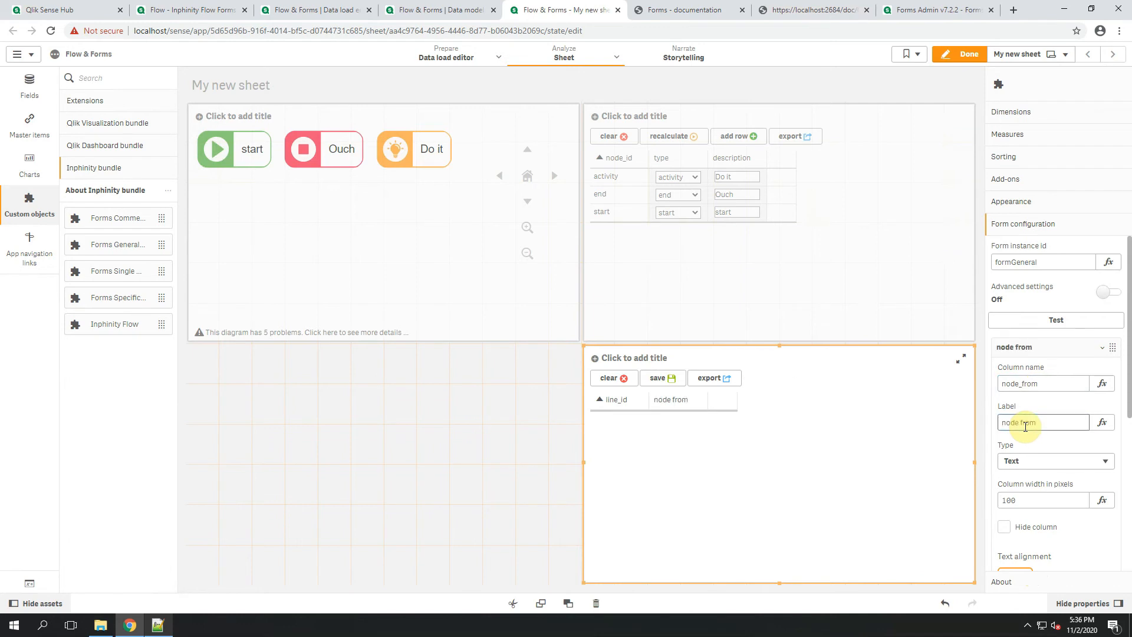
# - Add a second field to the line form with column name node_to and label node to
pyautogui.click(1043, 349)
pyautogui.click(1045, 375)
pyautogui.click(1029, 411)
pyautogui.write('node')
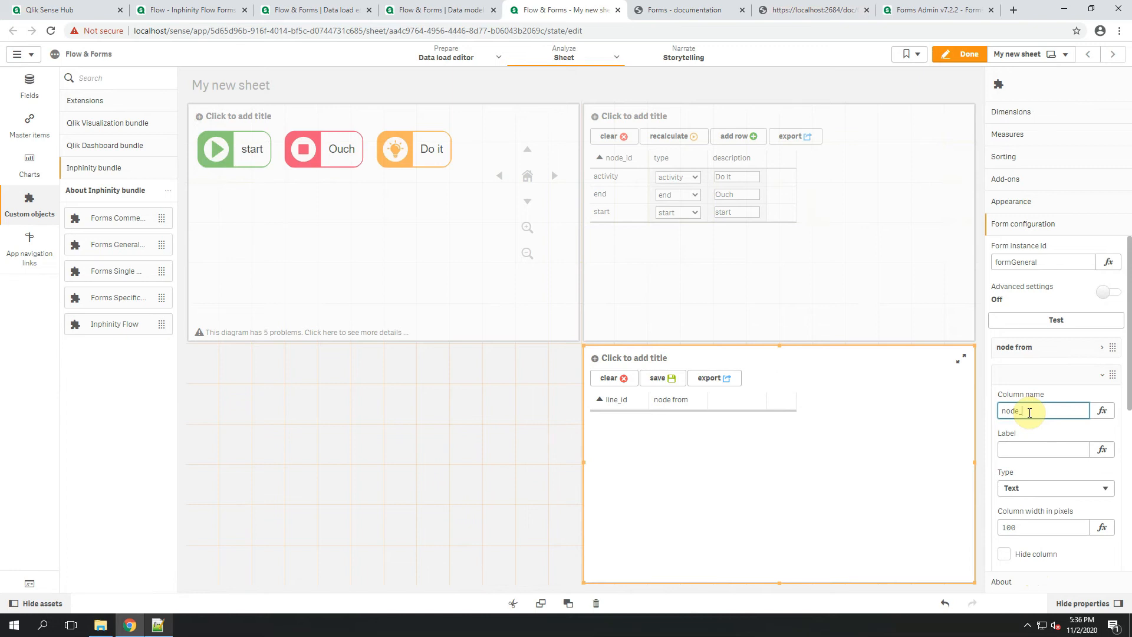
pyautogui.write('_to')
pyautogui.click(1033, 443)
pyautogui.write('node to')
pyautogui.press('Tab')
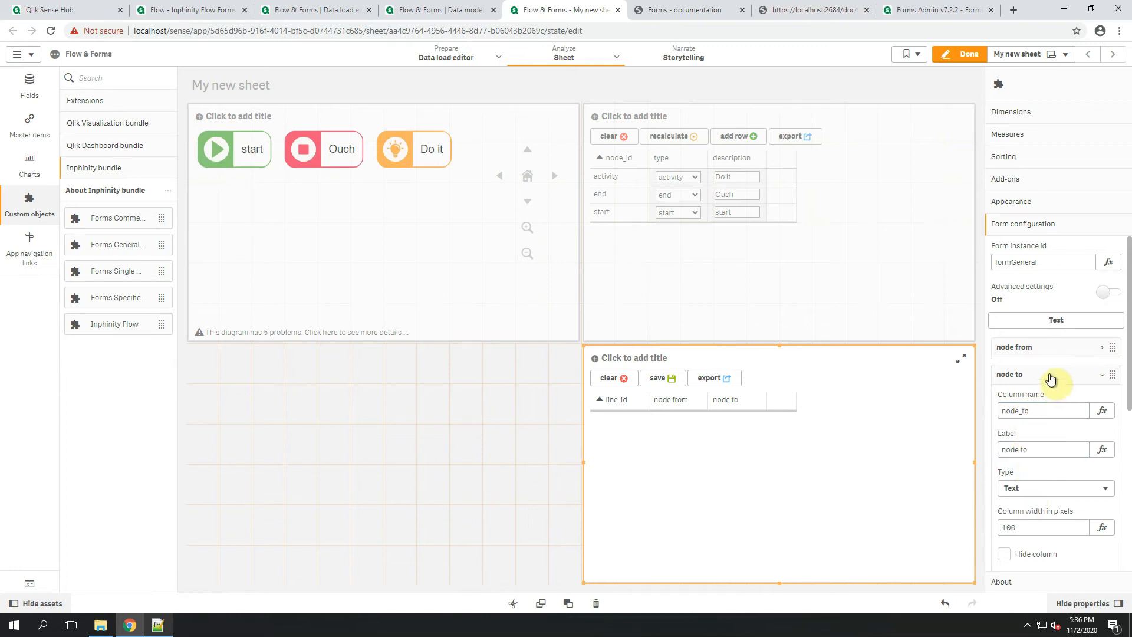
pyautogui.click(1051, 380)
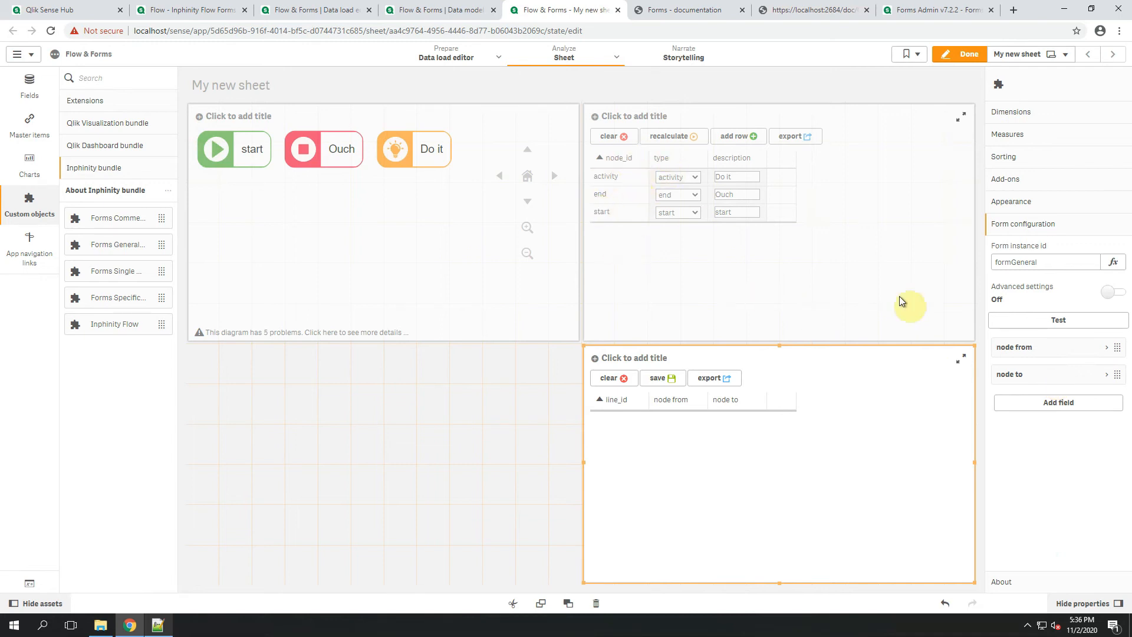
# - Change the type of the line form's node from field to Select box
pyautogui.click(1022, 348)
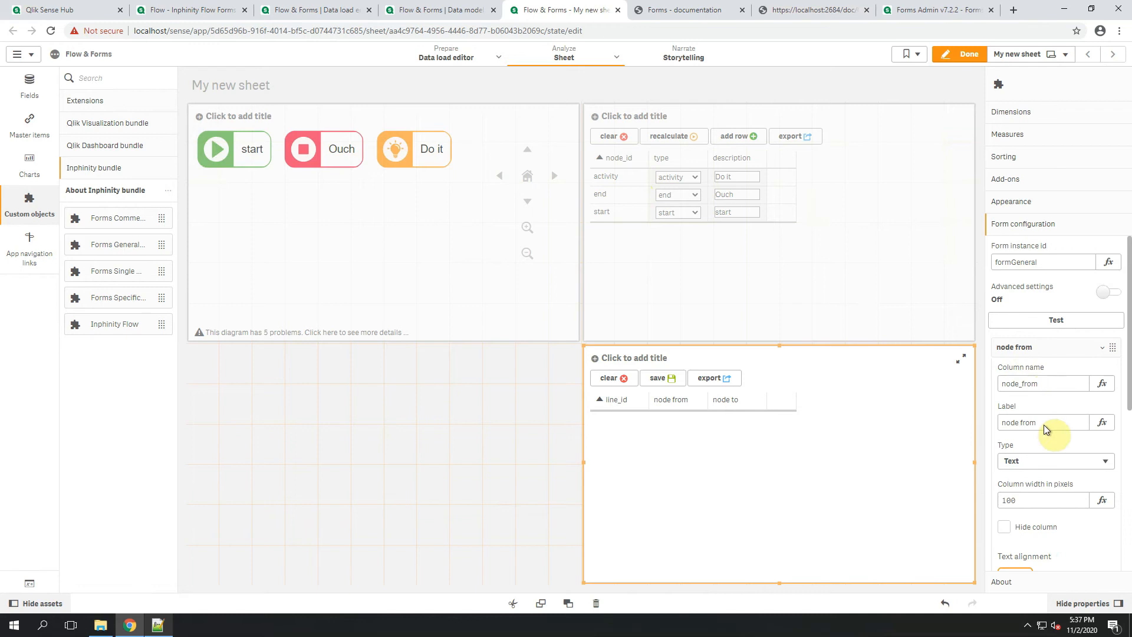
pyautogui.click(1041, 463)
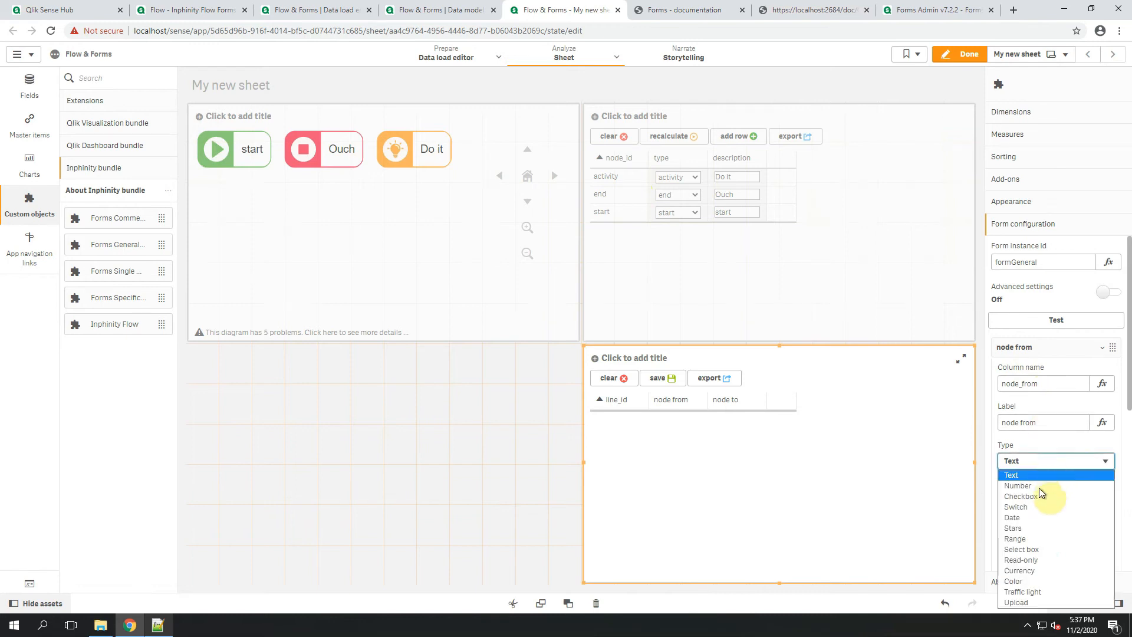
pyautogui.click(1041, 548)
# - Set the node from field's options to the expression concat(distinct node_id,';')
pyautogui.scroll(-2, 1055, 539)
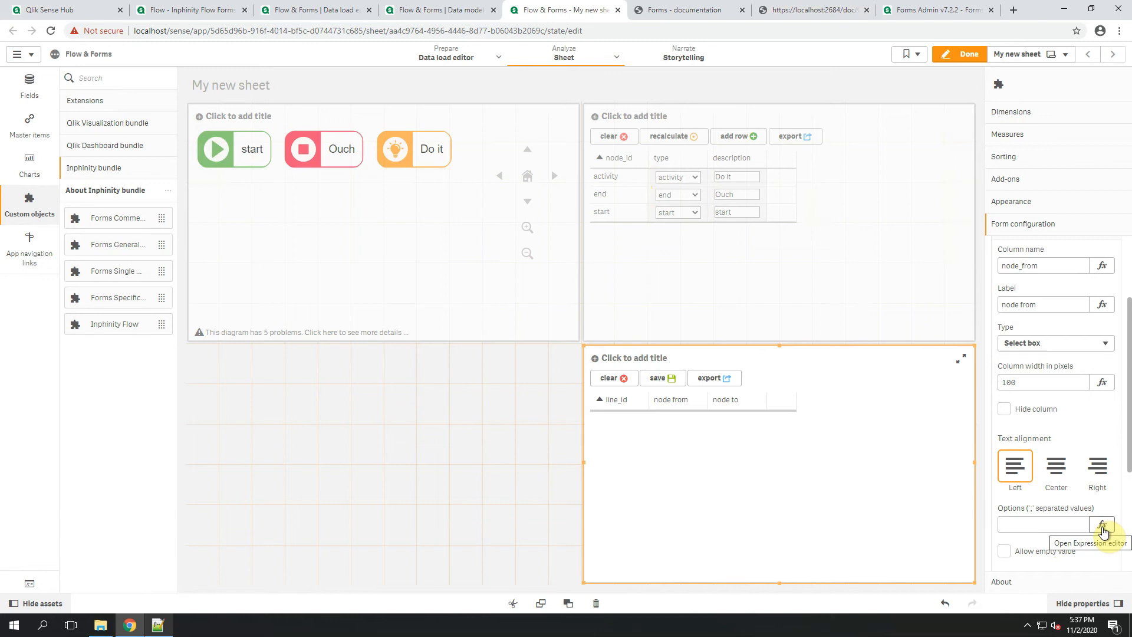
pyautogui.click(1102, 525)
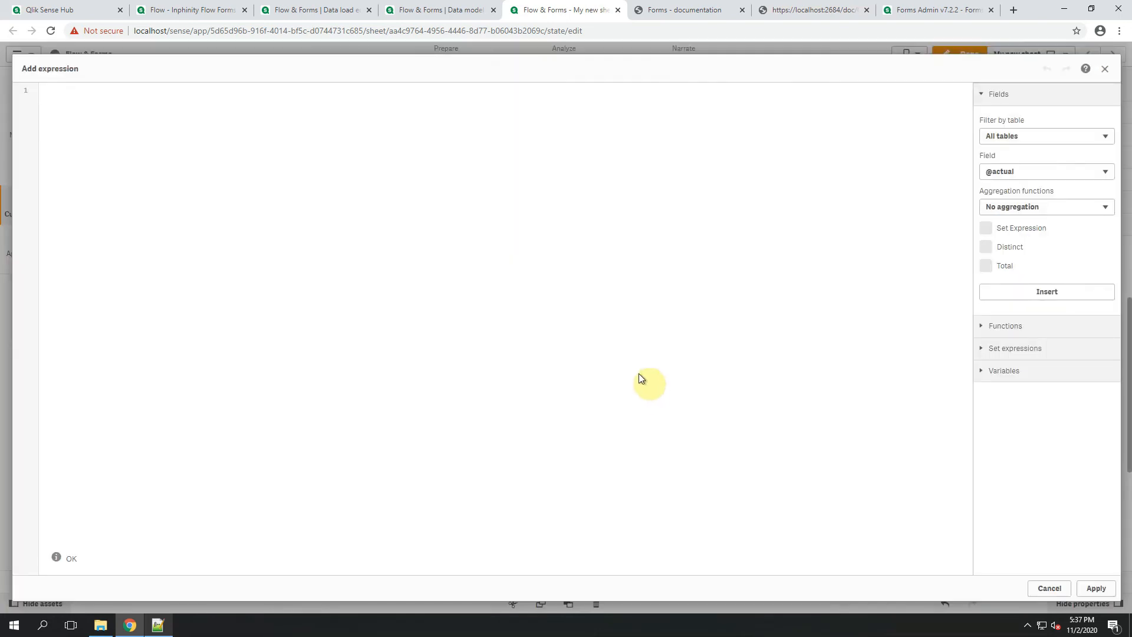
pyautogui.write('concat')
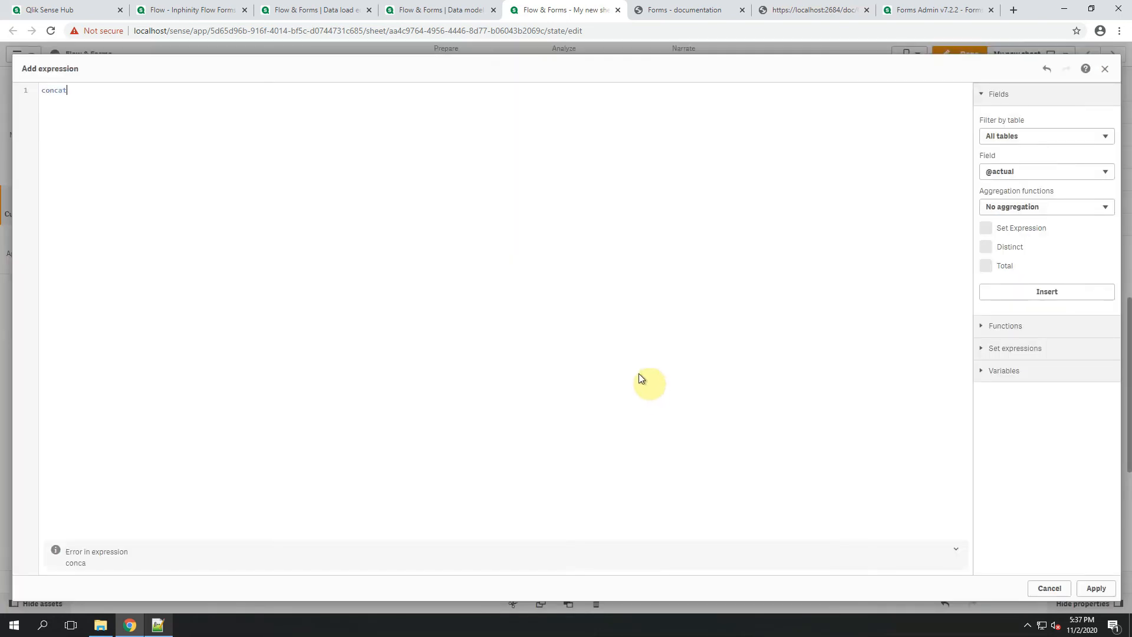
pyautogui.write('(')
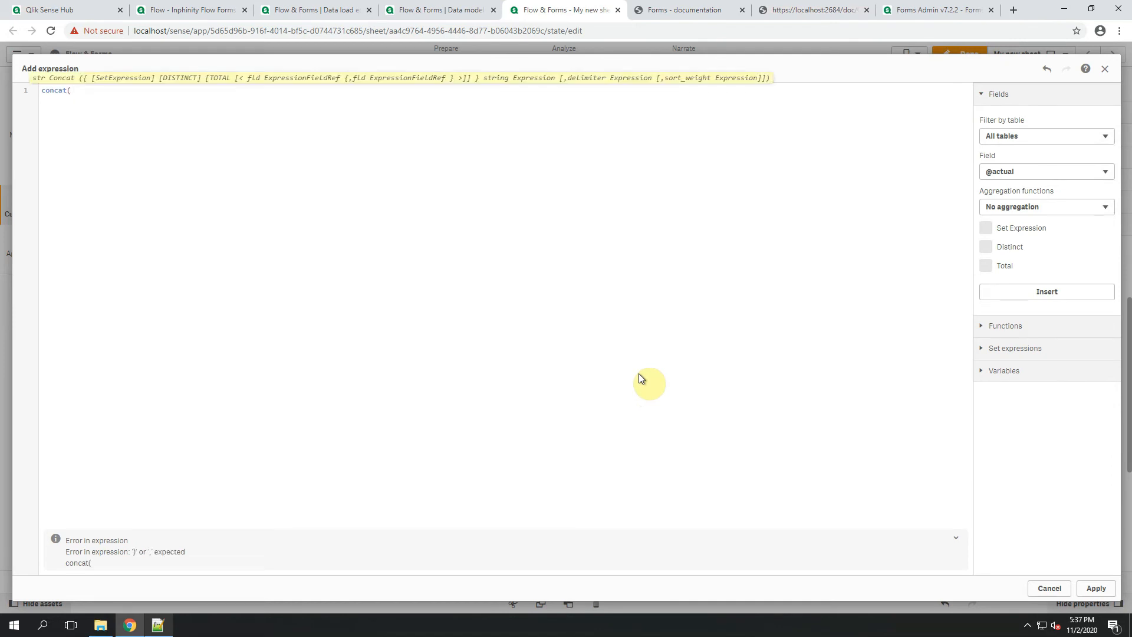
pyautogui.write("node_id,';')")
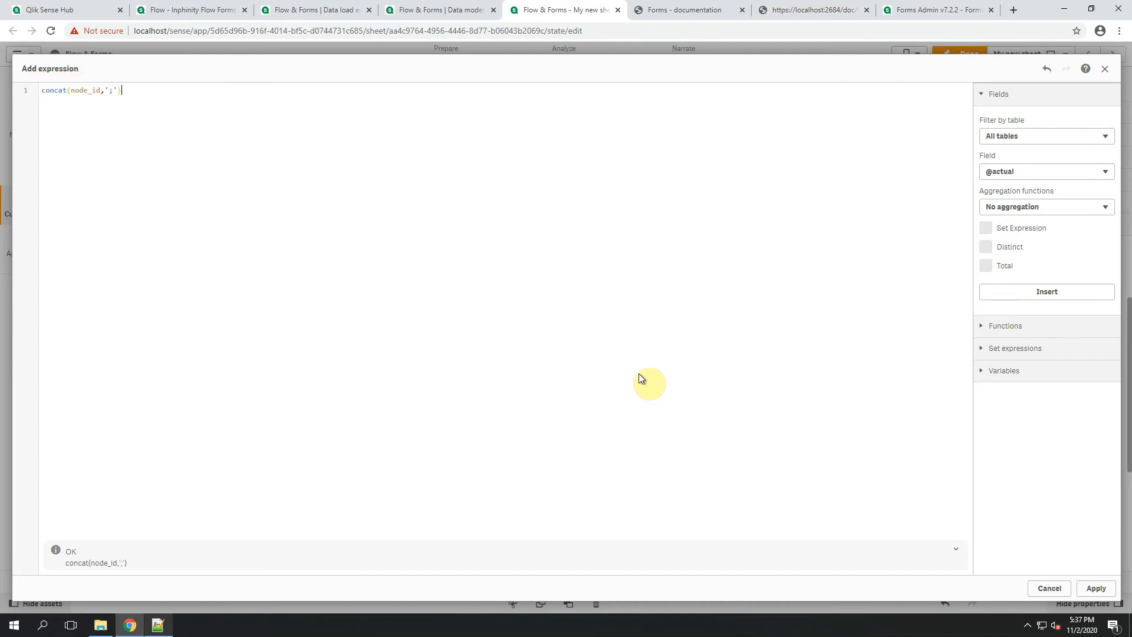
pyautogui.click(68, 87)
pyautogui.write('distinct')
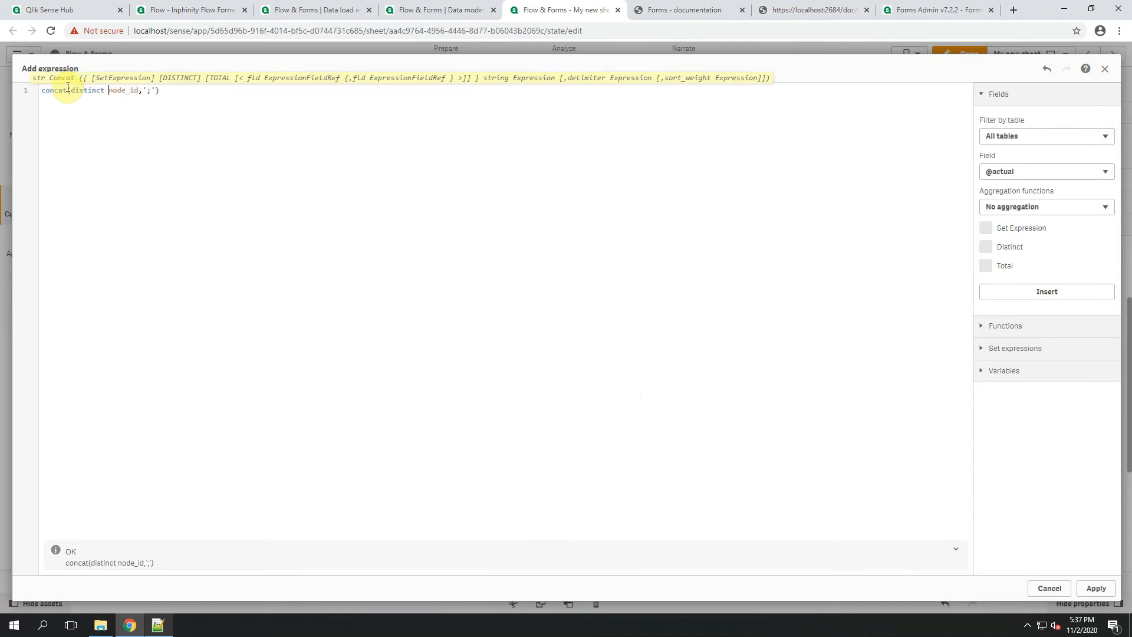
pyautogui.click(1098, 589)
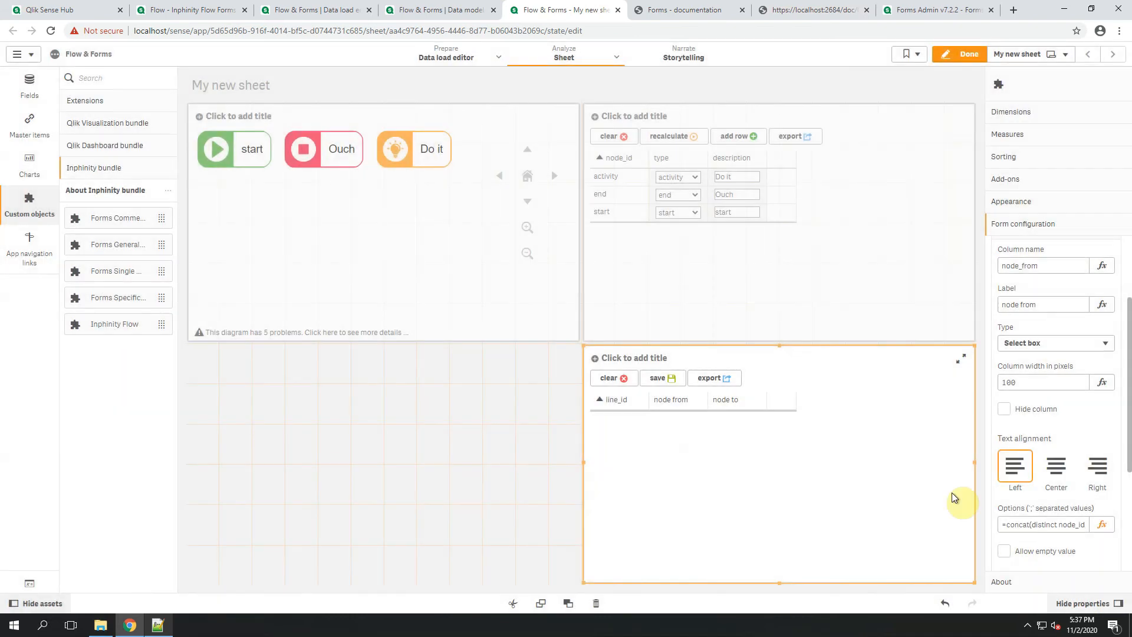
# - Enable adding rows in the line form's advanced settings
pyautogui.click(1025, 203)
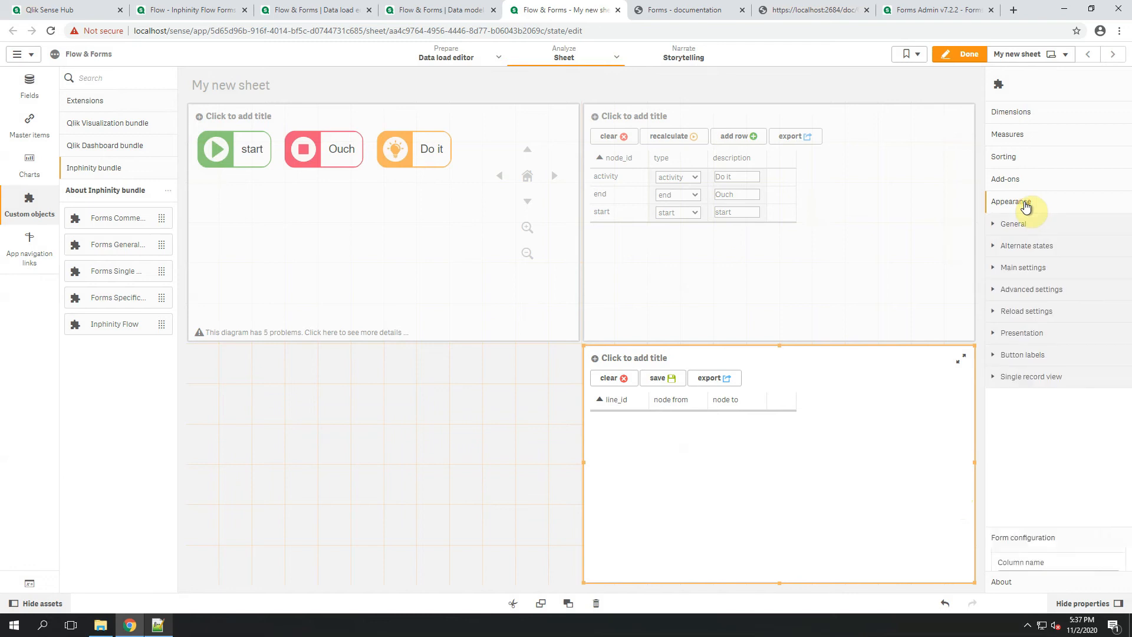
pyautogui.click(1047, 288)
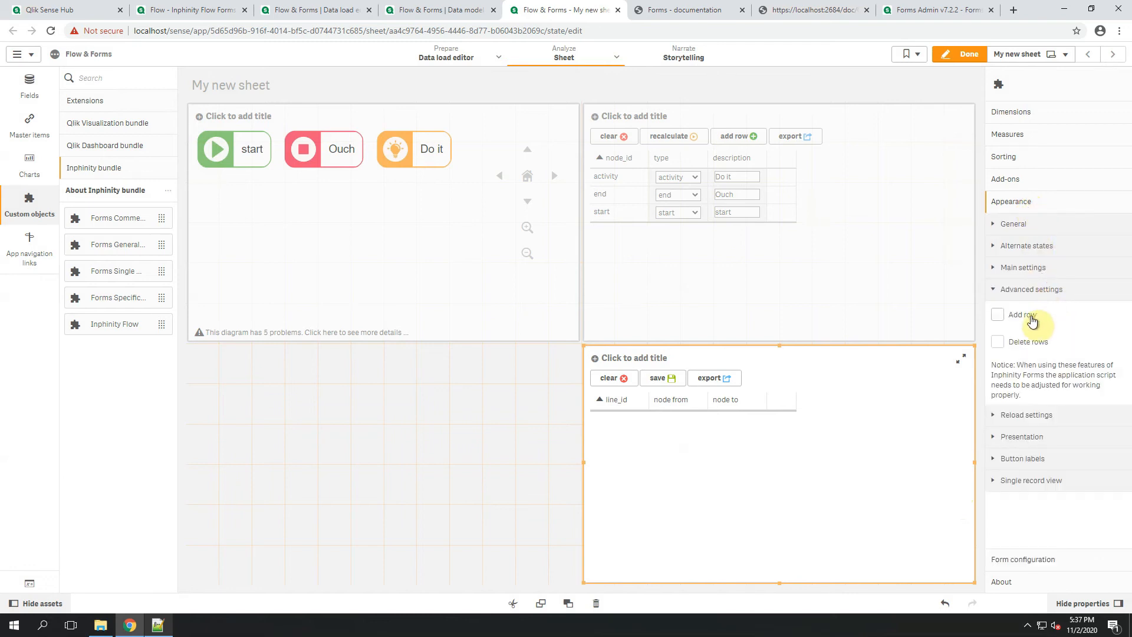
pyautogui.click(1026, 319)
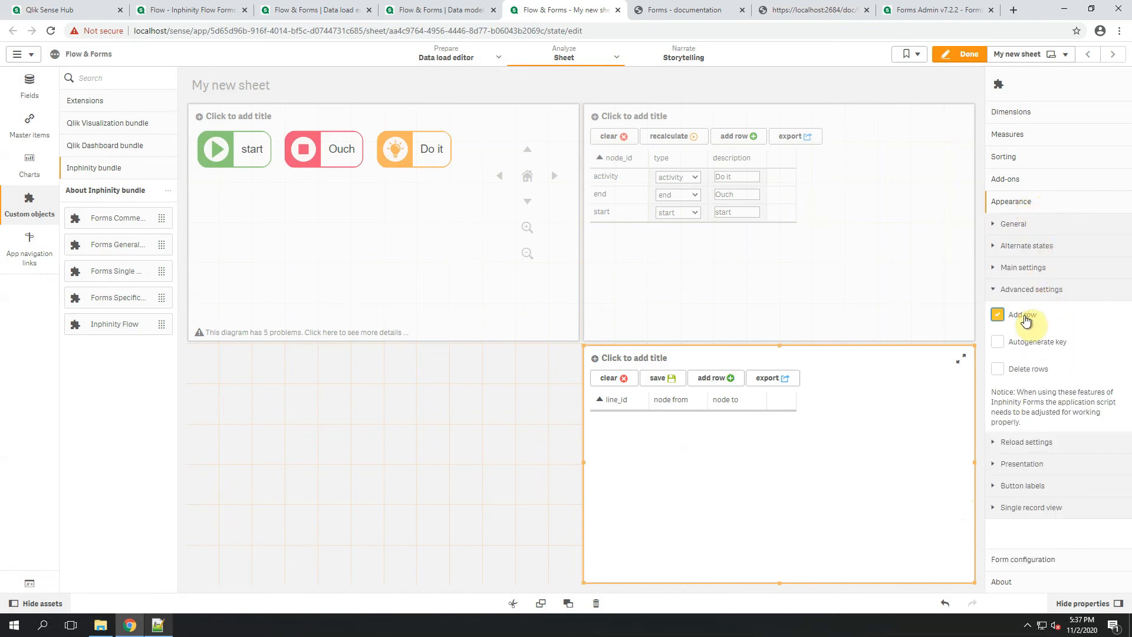
pyautogui.click(1039, 289)
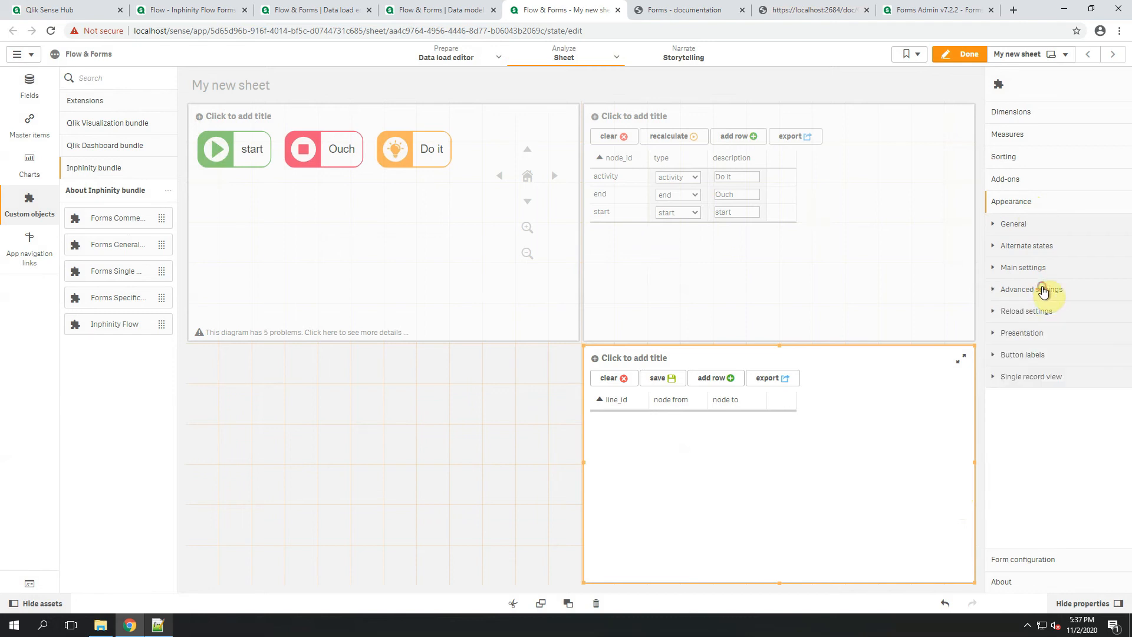
# - In the line form's reload settings, show the recalculate button and hide the save button
pyautogui.click(1036, 314)
pyautogui.click(1023, 336)
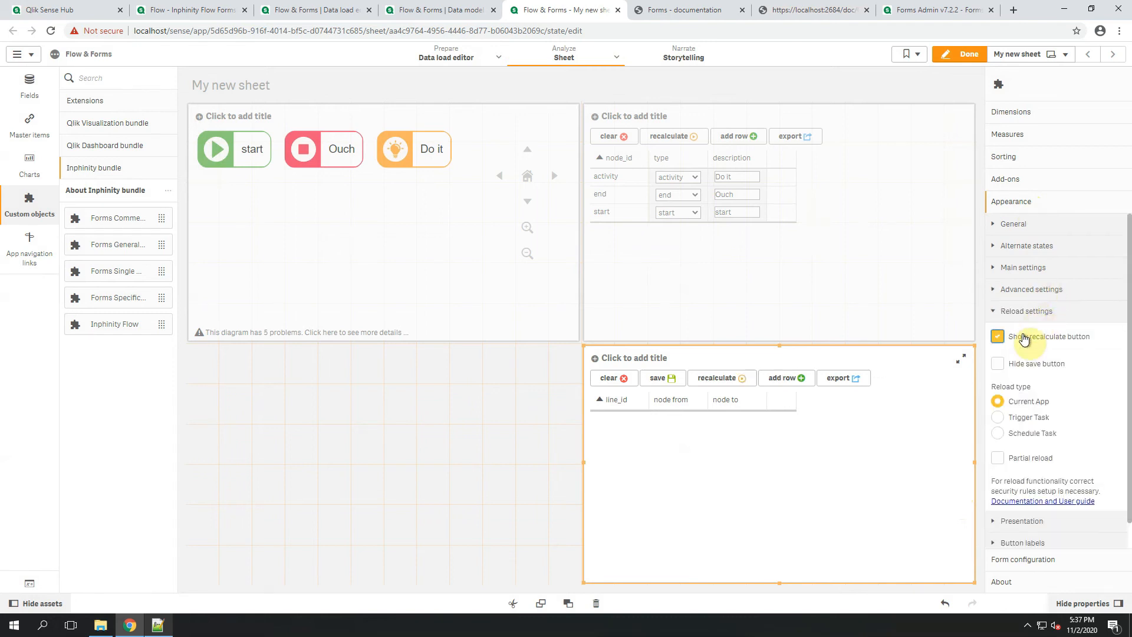
pyautogui.click(1024, 364)
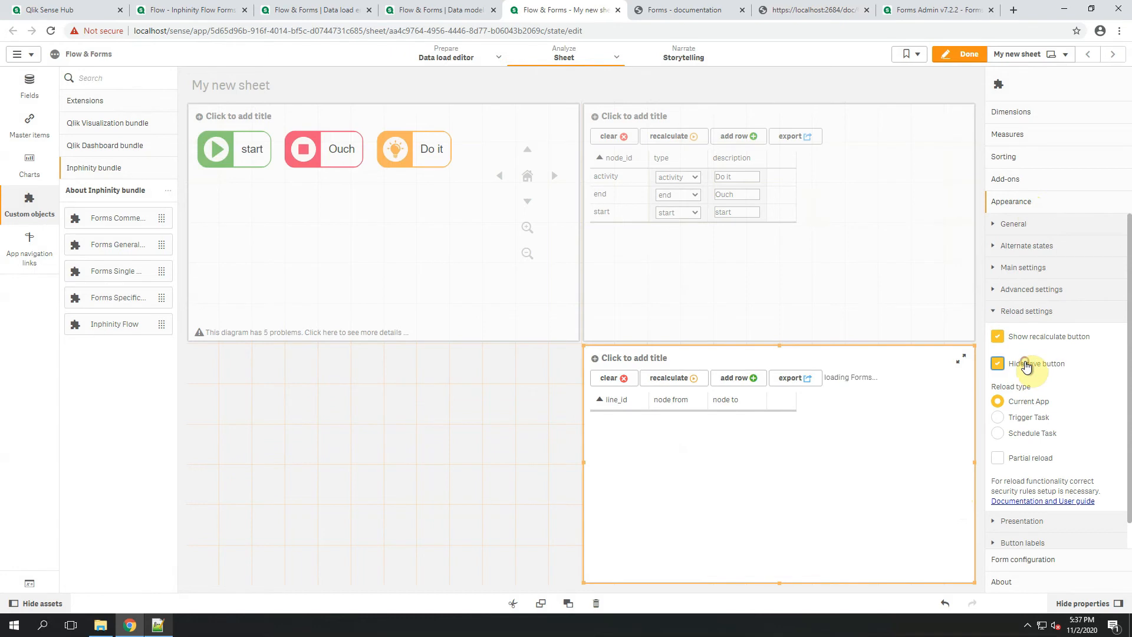
pyautogui.click(1030, 317)
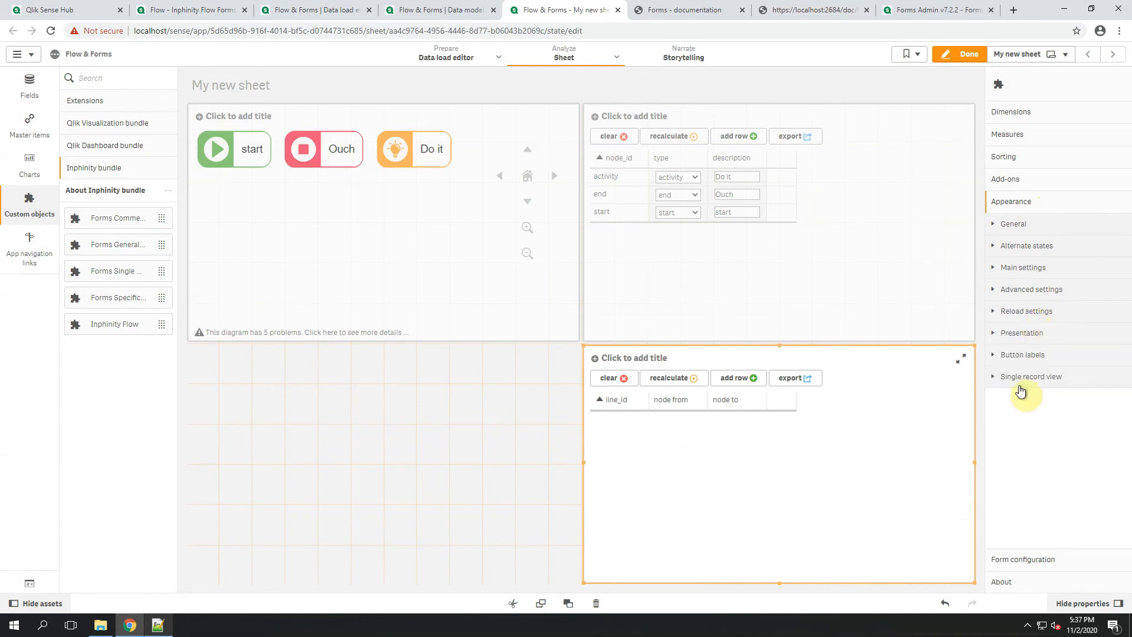
# - Open the form configuration and copy the node form's instance ID
pyautogui.click(1023, 560)
pyautogui.scroll(3, 1049, 460)
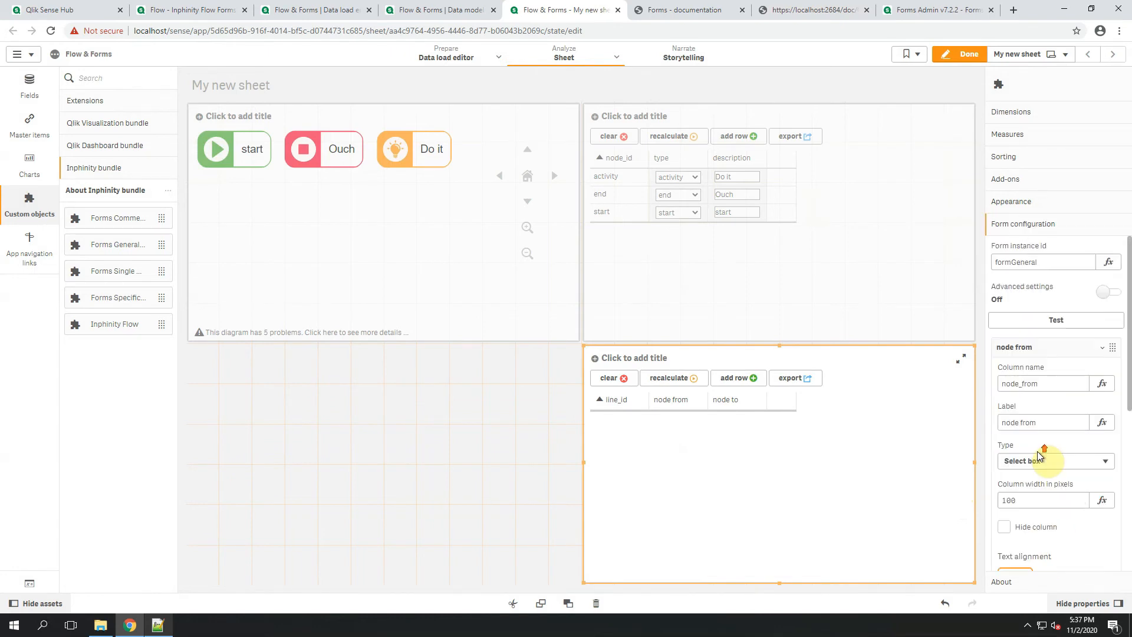
pyautogui.click(1035, 347)
pyautogui.click(924, 303)
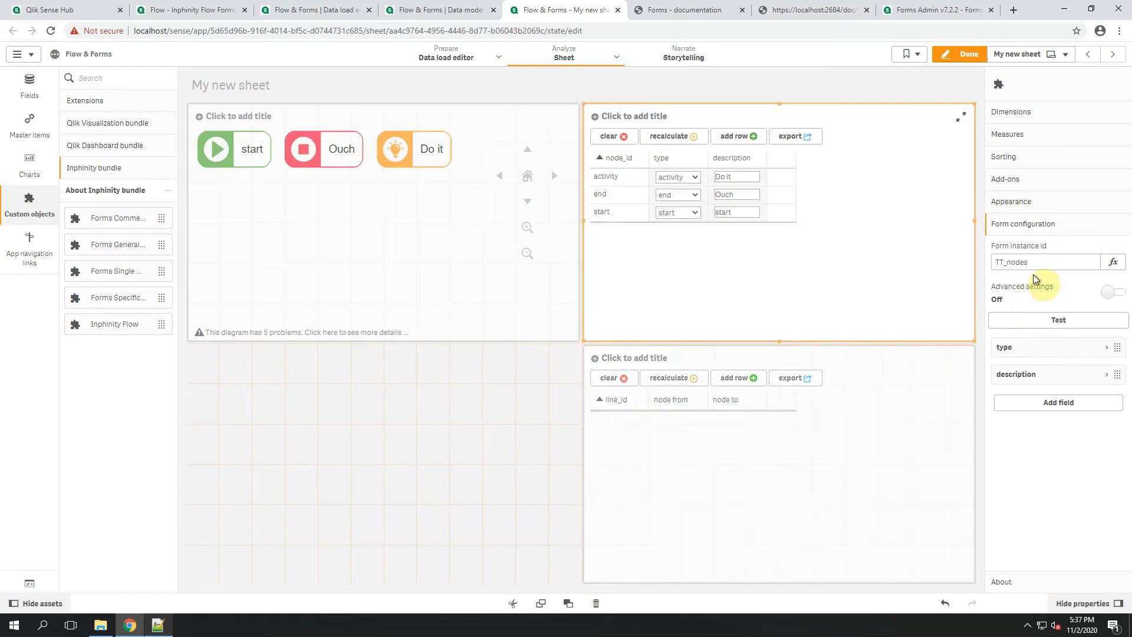
pyautogui.moveTo(1036, 263); pyautogui.dragTo(982, 268)
# - Set the line form's instance ID to TT_lines in its form configuration
pyautogui.click(897, 434)
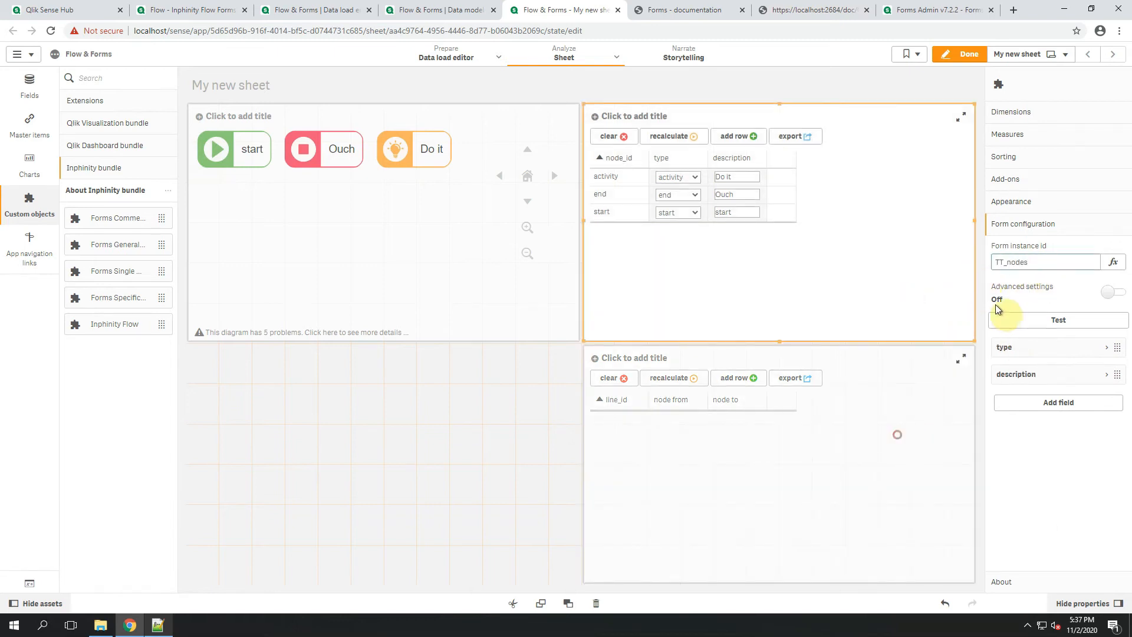
pyautogui.click(1026, 264)
pyautogui.doubleClick(1025, 264)
pyautogui.write('TT_nodes')
pyautogui.press('BackSpace')
pyautogui.press('BackSpace')
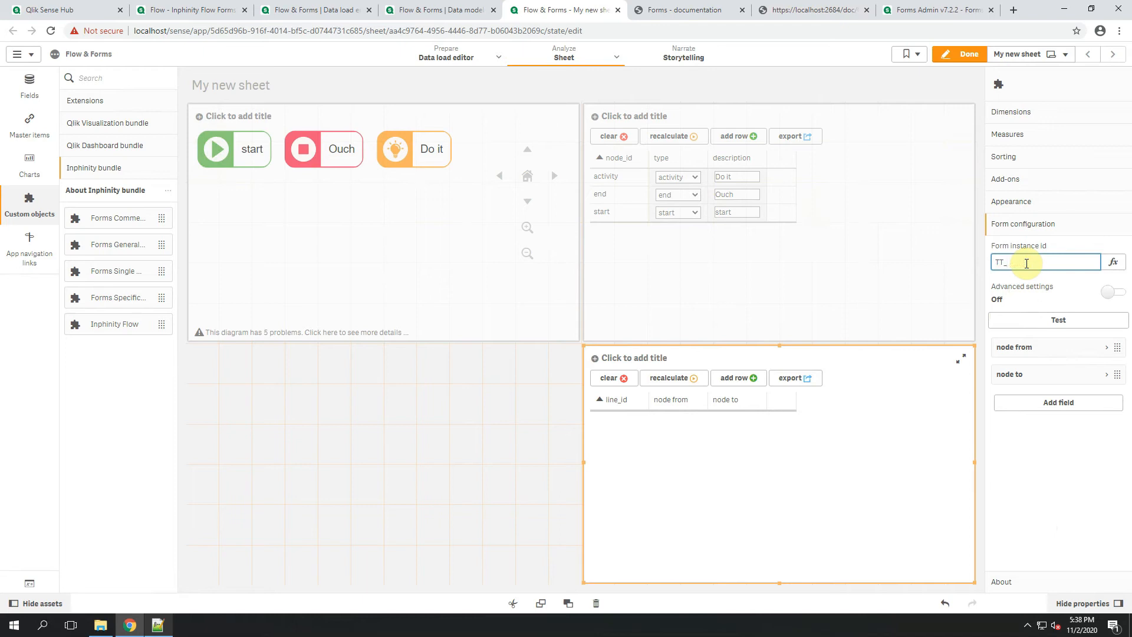
pyautogui.press('Return')
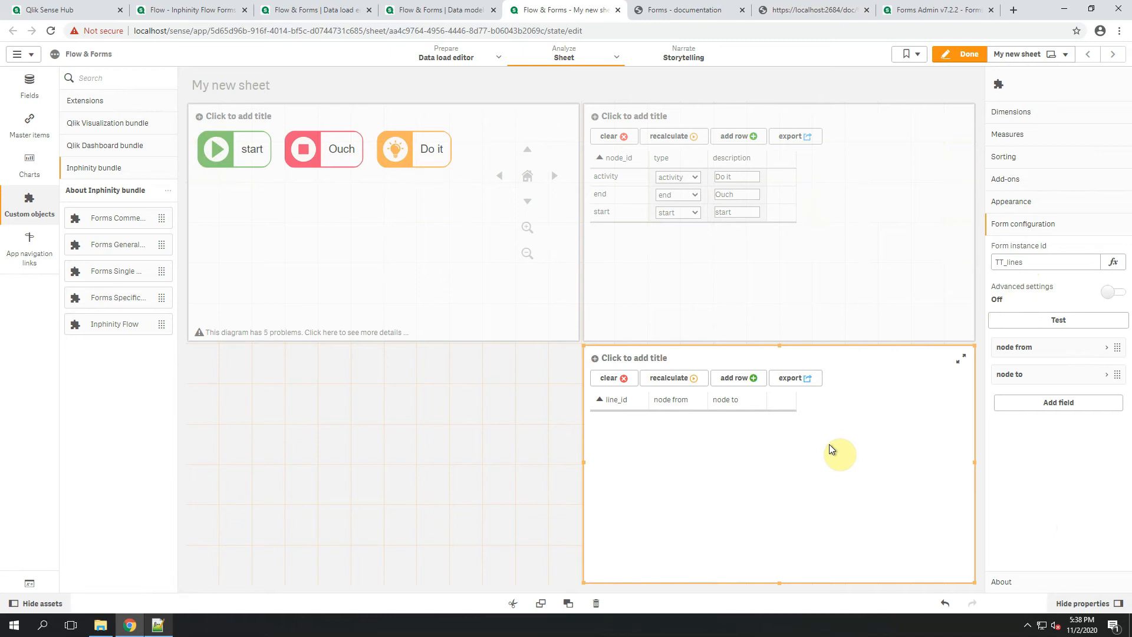
# - In the load script's Forms data load section, duplicate the whole nodes loading block below the original
pyautogui.click(466, 10)
pyautogui.click(293, 10)
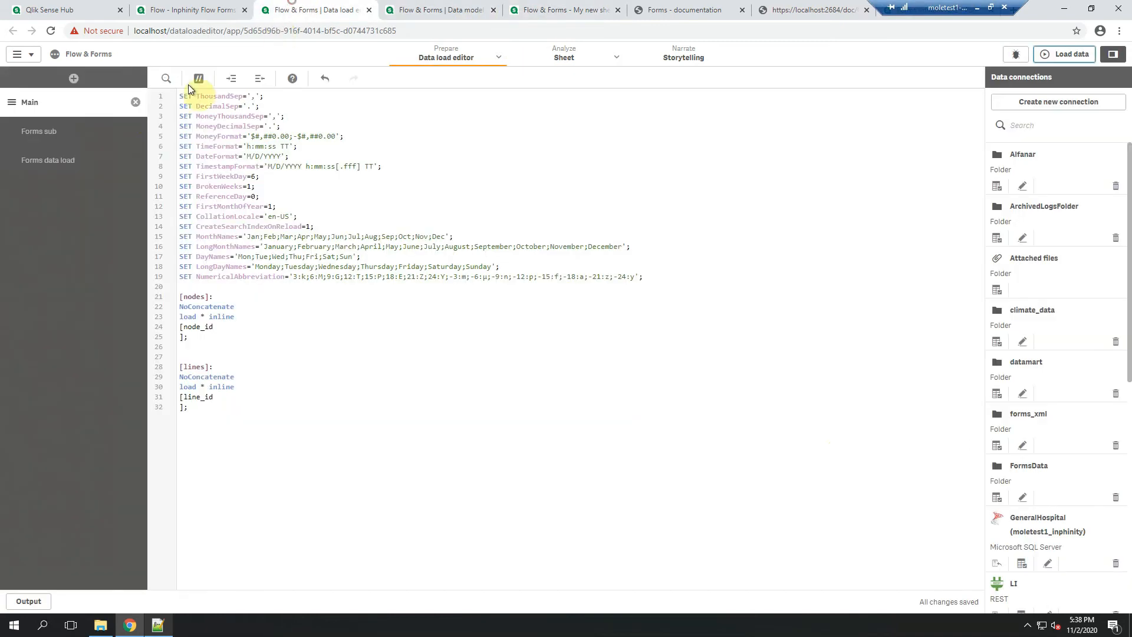
pyautogui.click(51, 160)
pyautogui.click(242, 206)
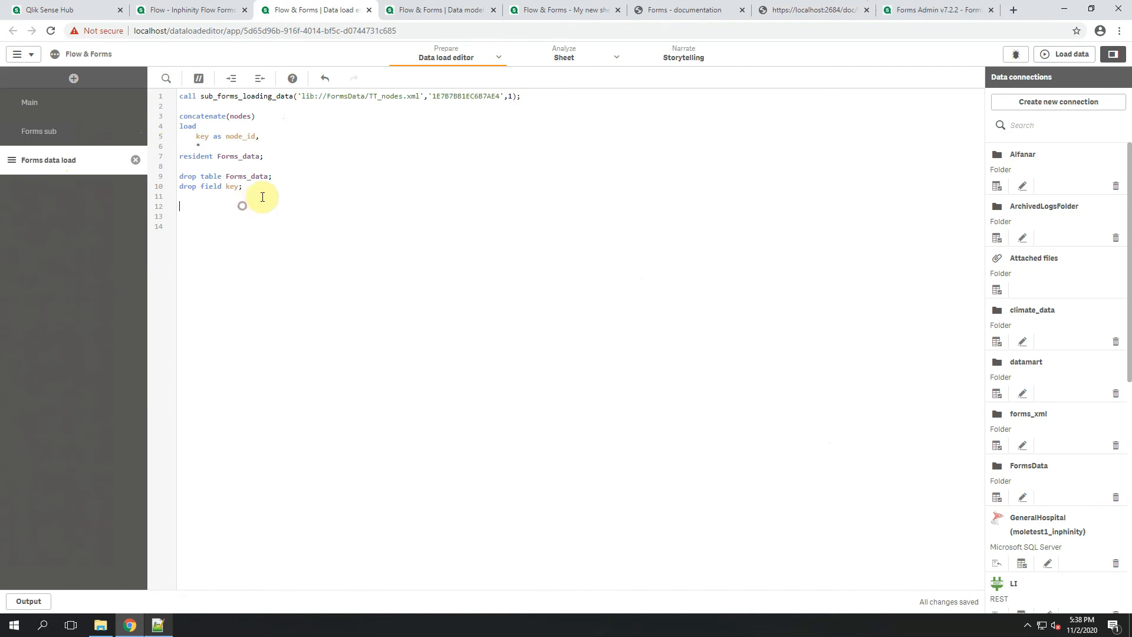
pyautogui.moveTo(263, 197); pyautogui.dragTo(156, 93)
pyautogui.hotkey('ctrl', 'c')
pyautogui.click(285, 200)
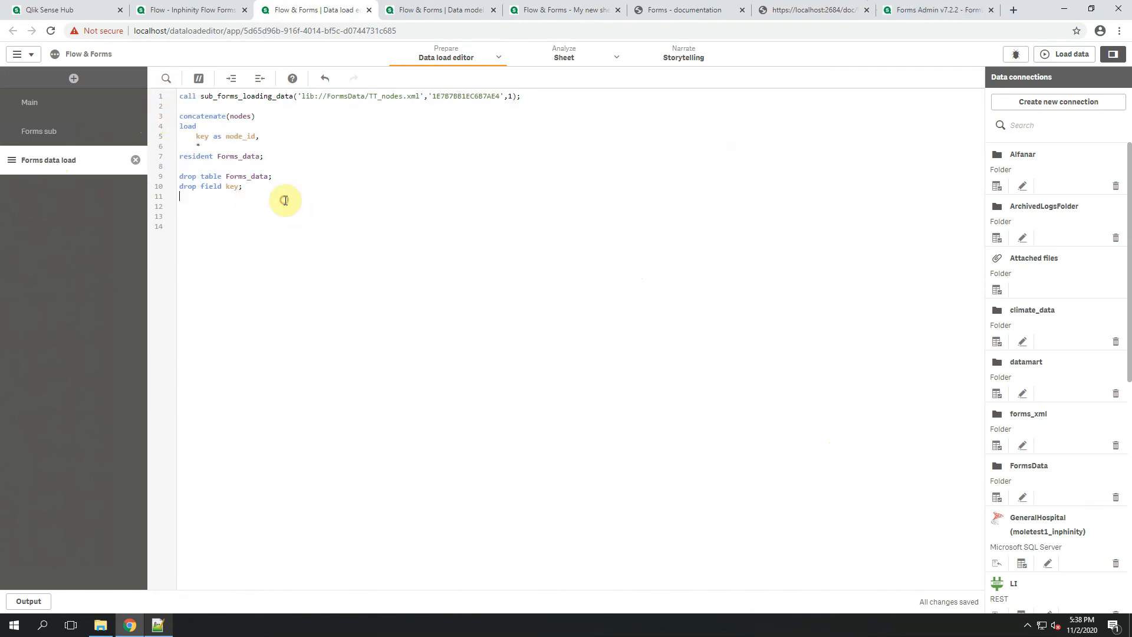
pyautogui.hotkey('ctrl', 'v')
# - Adapt the duplicated block to read TT_lines.xml, concatenate to the lines table and load key as line_id
pyautogui.moveTo(402, 215); pyautogui.dragTo(383, 214)
pyautogui.write('lines')
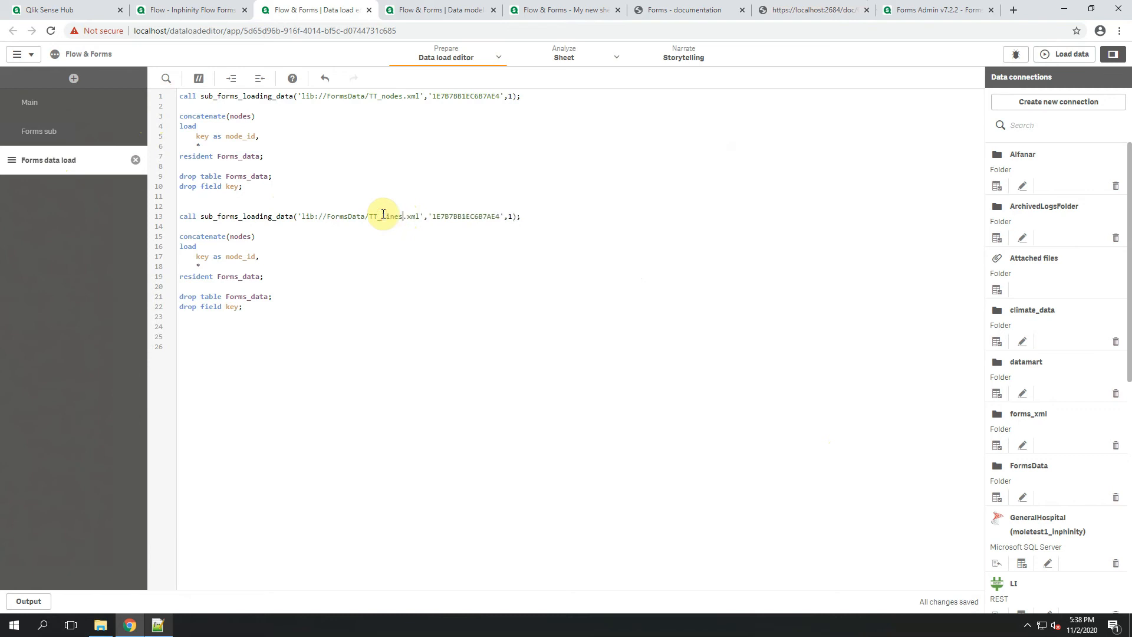
pyautogui.click(246, 238)
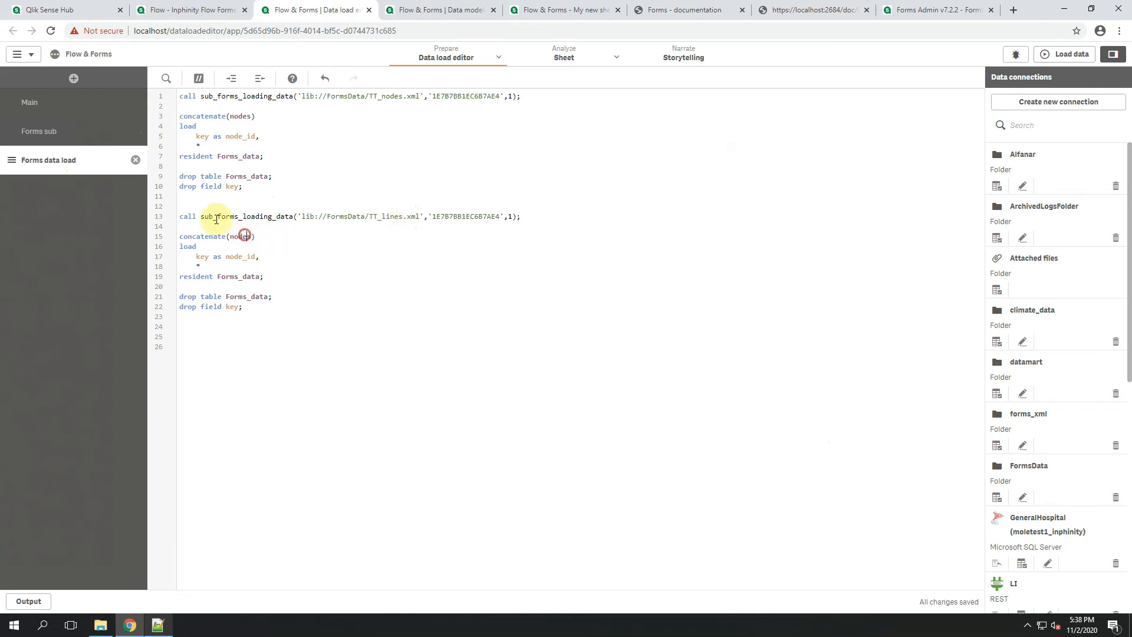
pyautogui.click(60, 104)
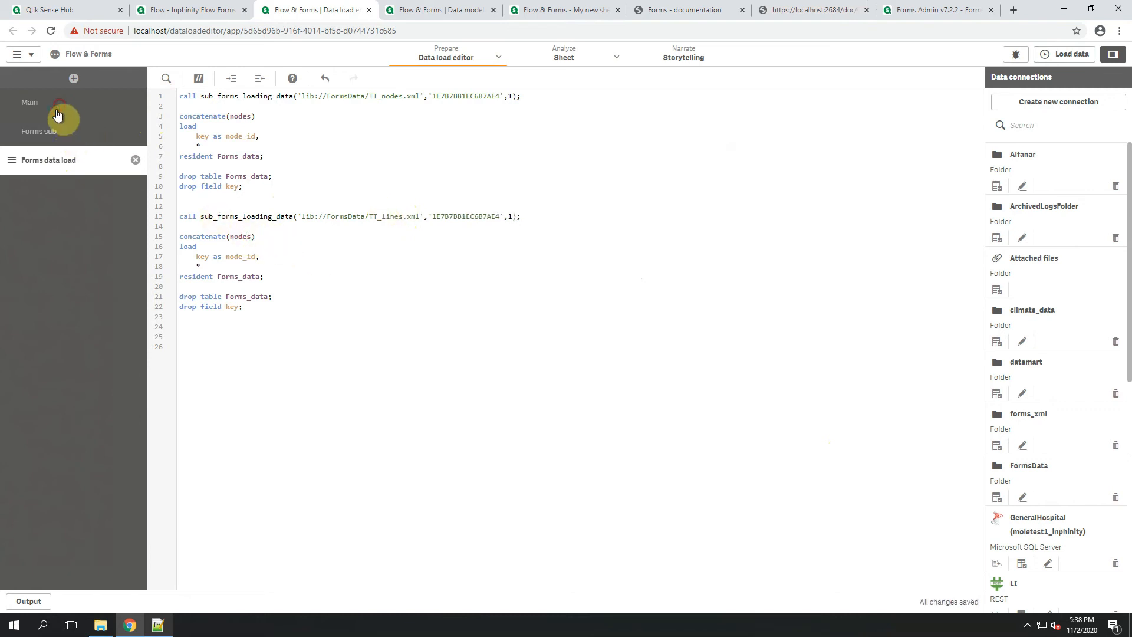
pyautogui.click(68, 160)
pyautogui.click(238, 237)
pyautogui.write("lines.xml','1E7B7BB1EC6B7AE4',1);")
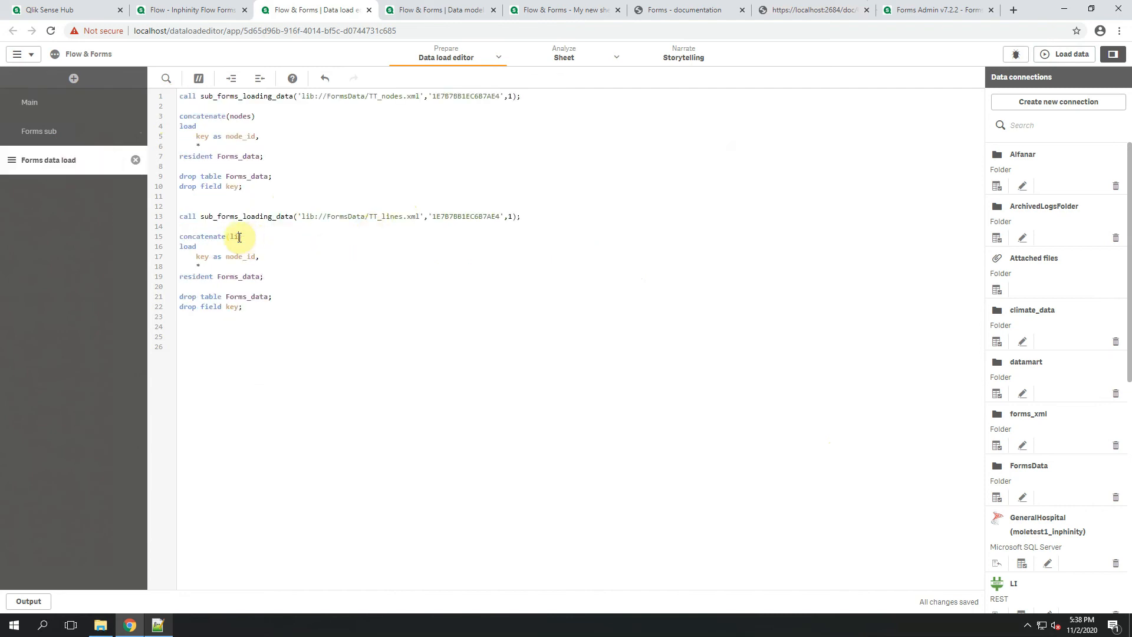
pyautogui.click(242, 257)
pyautogui.press('BackSpace')
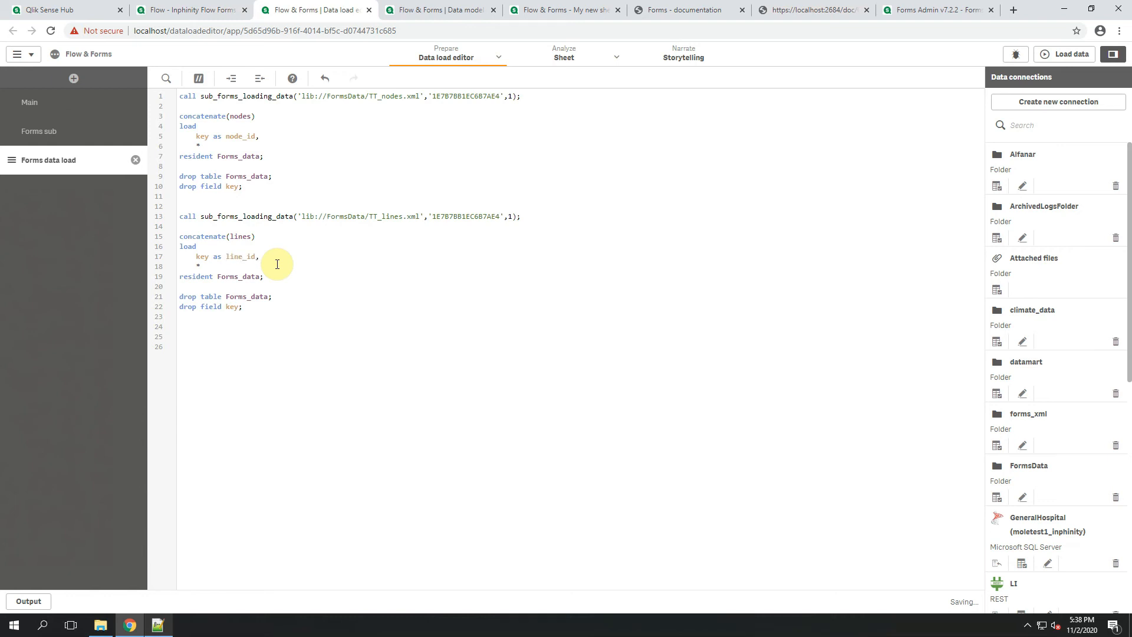
# - Finish editing the sheet, add line 01 from start to activity in the line form, and recalculate
pyautogui.click(458, 10)
pyautogui.click(549, 10)
pyautogui.click(970, 55)
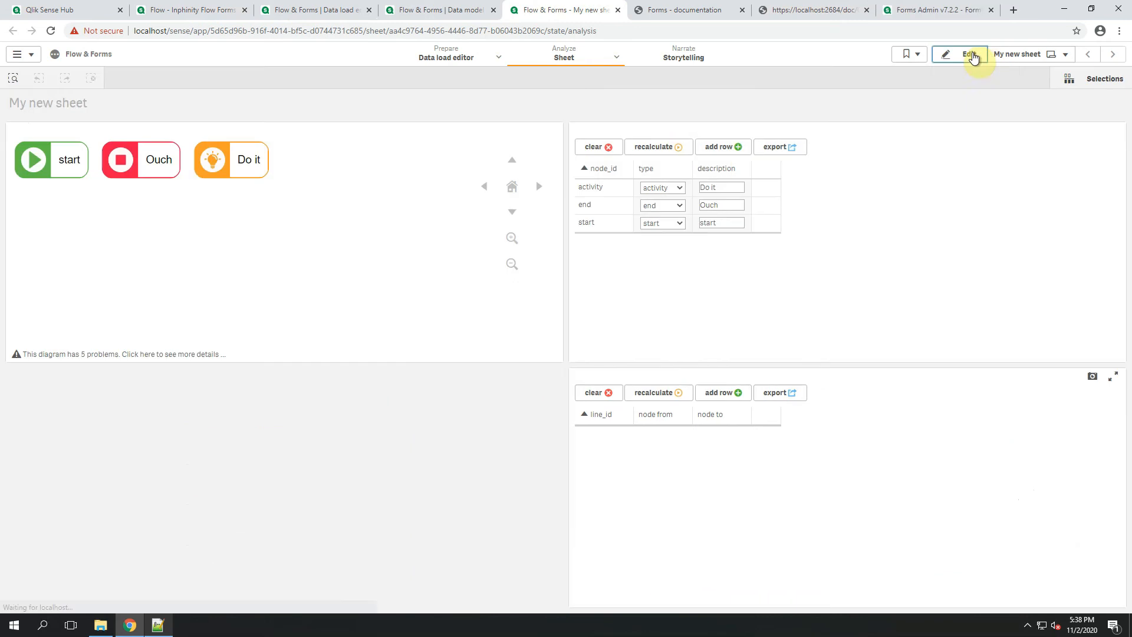
pyautogui.click(719, 392)
pyautogui.click(607, 434)
pyautogui.write('01')
pyautogui.click(654, 435)
pyautogui.click(656, 478)
pyautogui.click(728, 434)
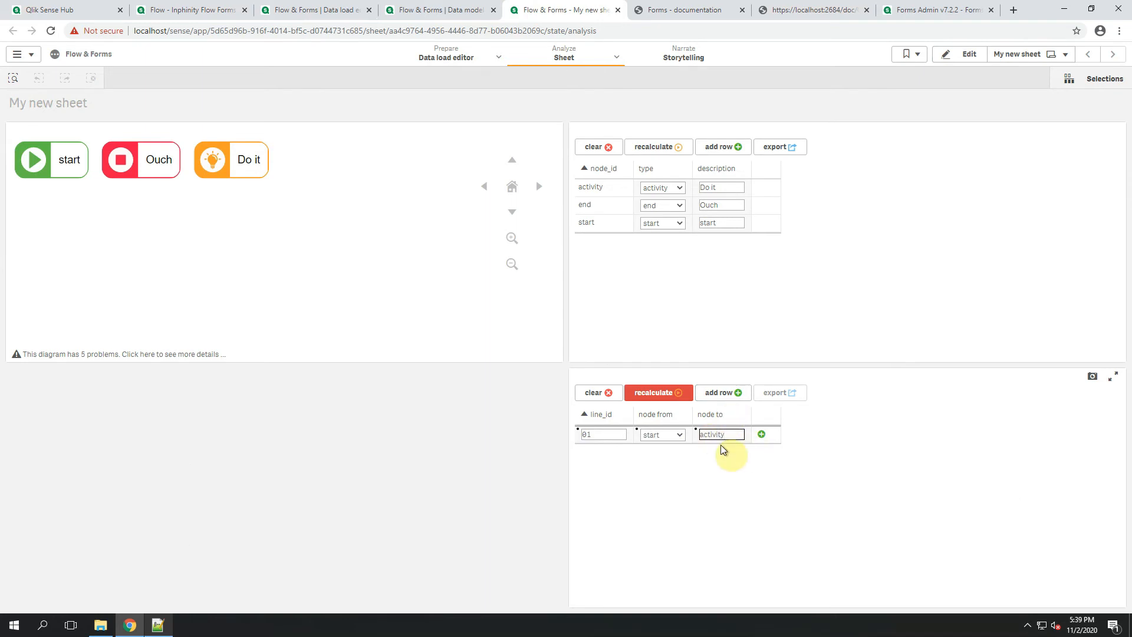
pyautogui.click(654, 394)
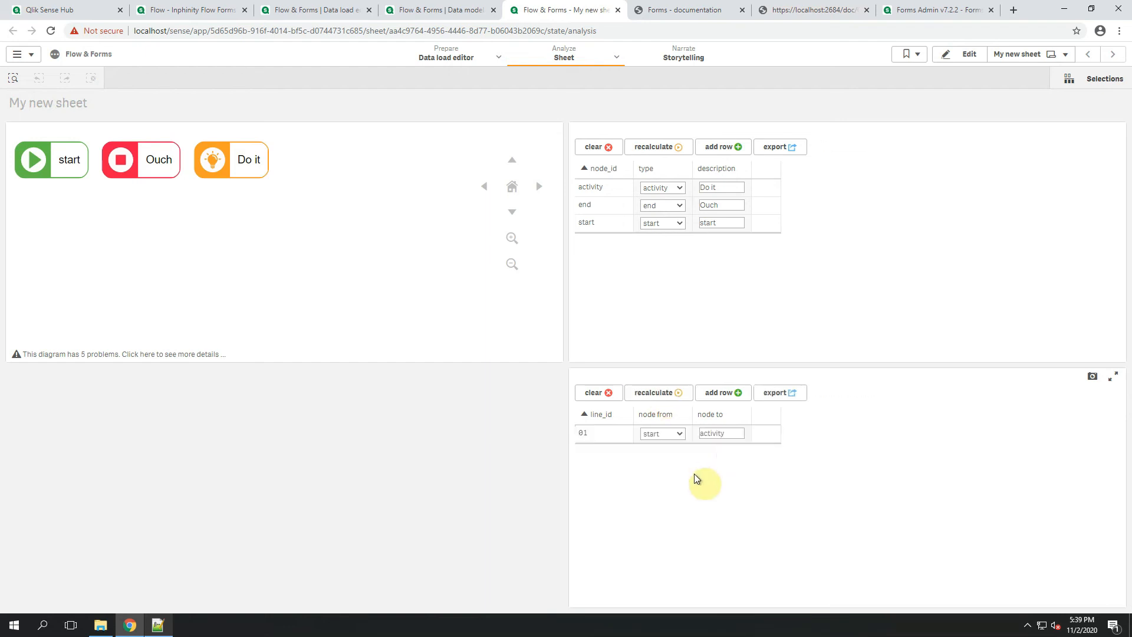
pyautogui.click(430, 9)
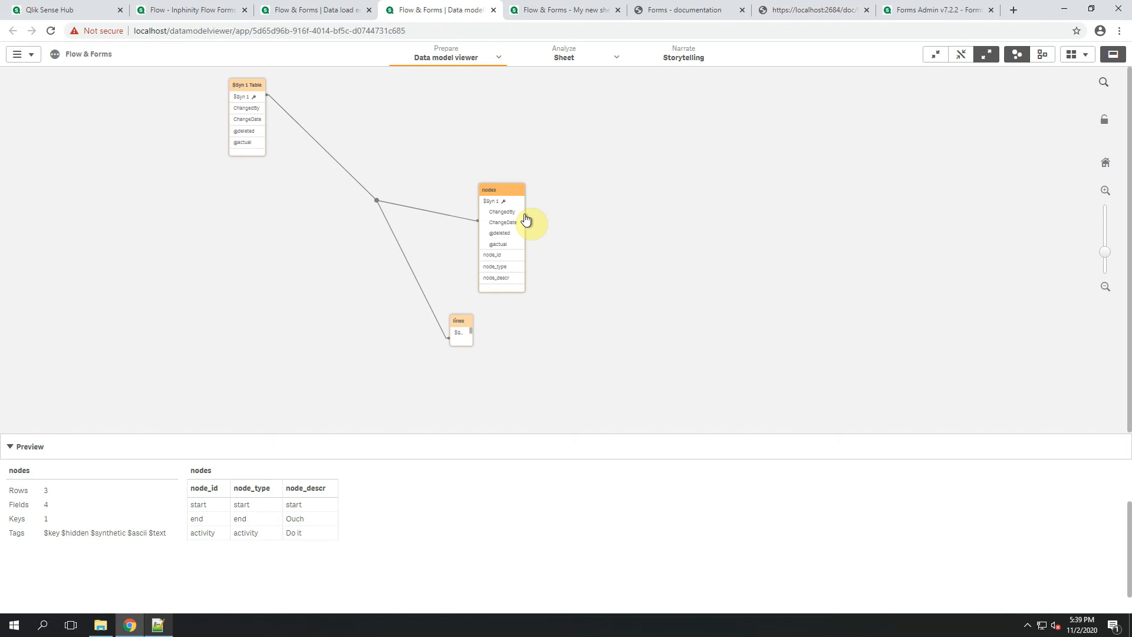
pyautogui.click(339, 10)
pyautogui.click(281, 323)
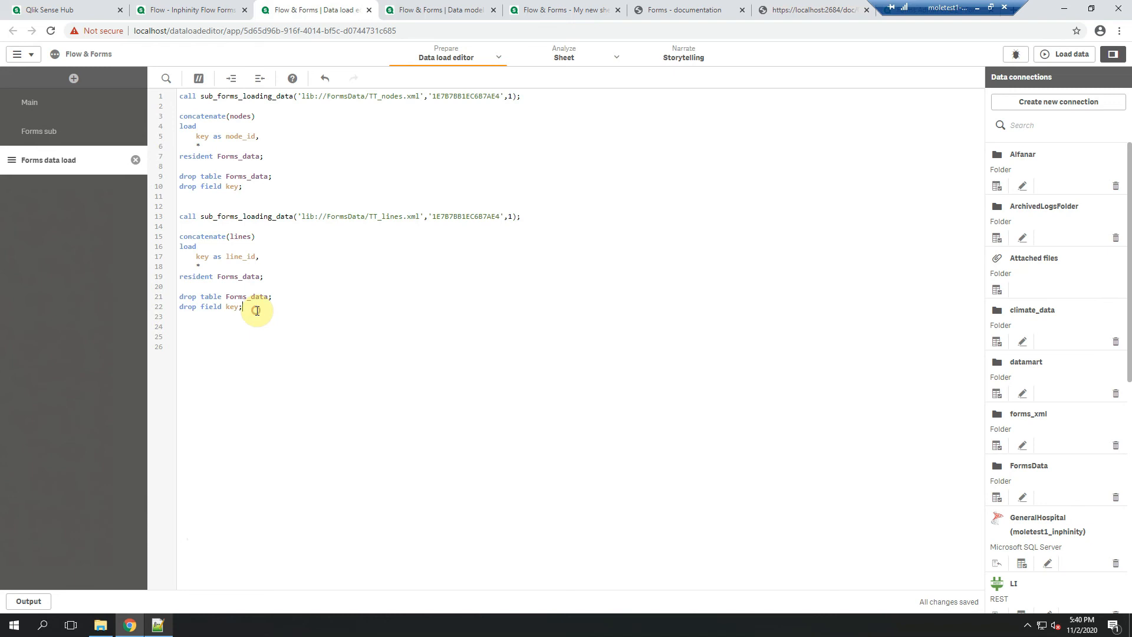
pyautogui.press('BackSpace')
pyautogui.write(',ChangedBy,Chang')
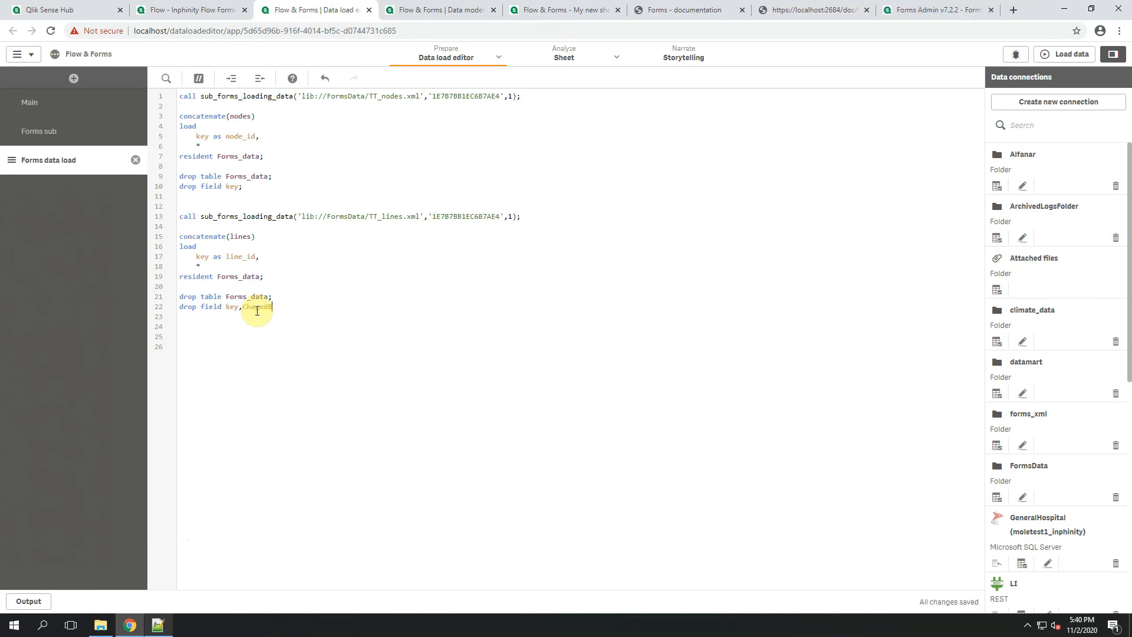
pyautogui.write('eDate,')
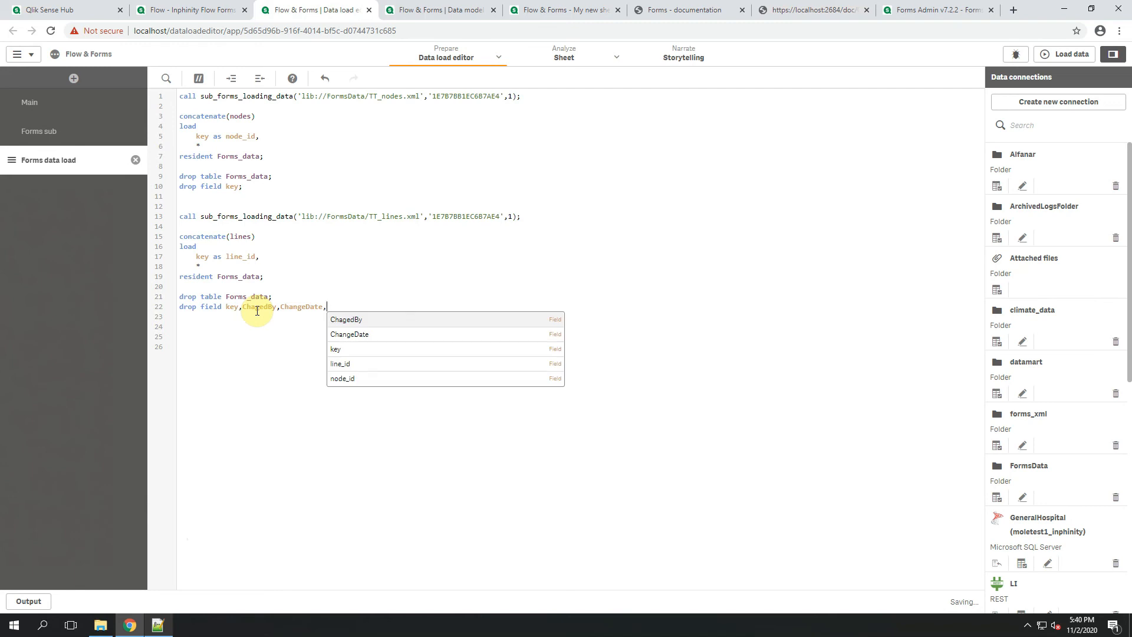
pyautogui.write('@actual,@deleted;')
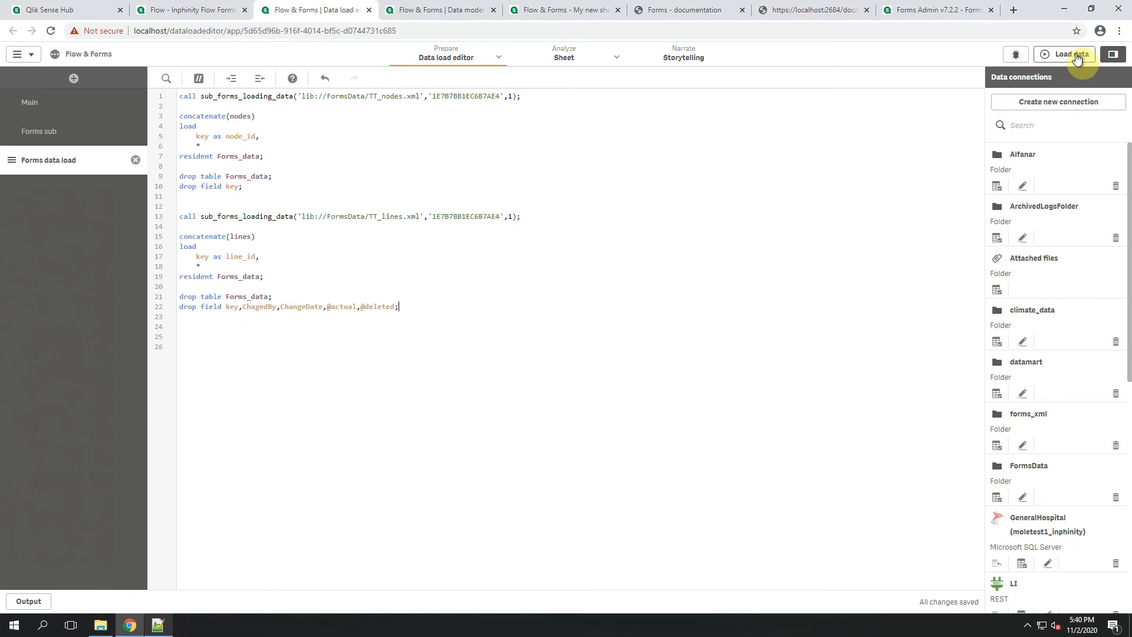
pyautogui.moveTo(357, 305); pyautogui.dragTo(326, 306)
pyautogui.press('BackSpace')
pyautogui.press('BackSpace')
pyautogui.press('Delete')
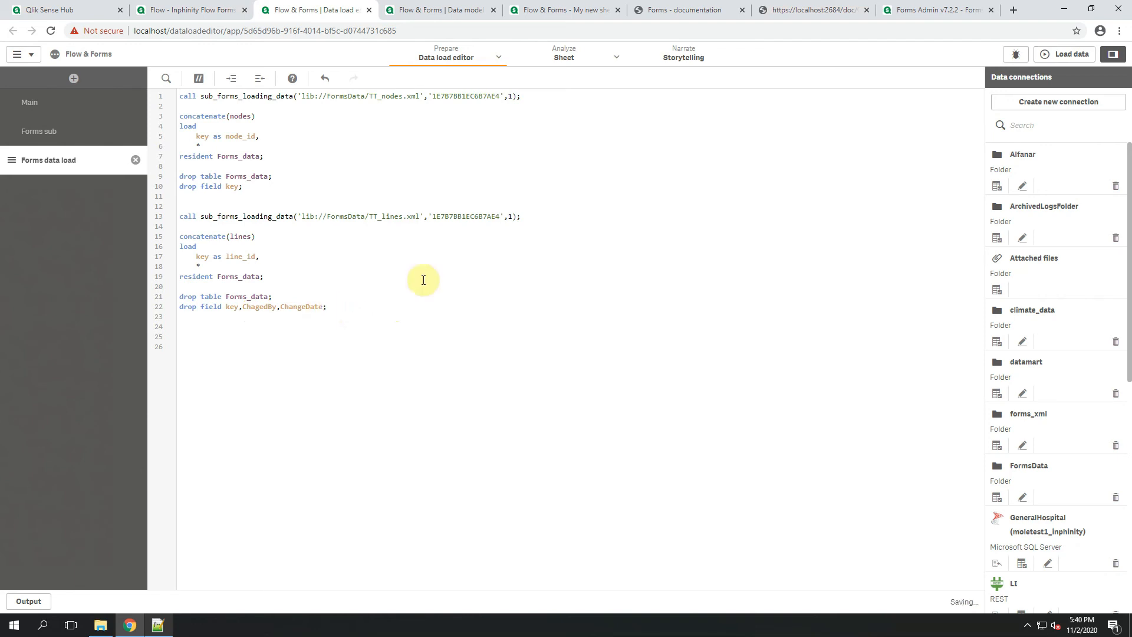
pyautogui.click(1064, 54)
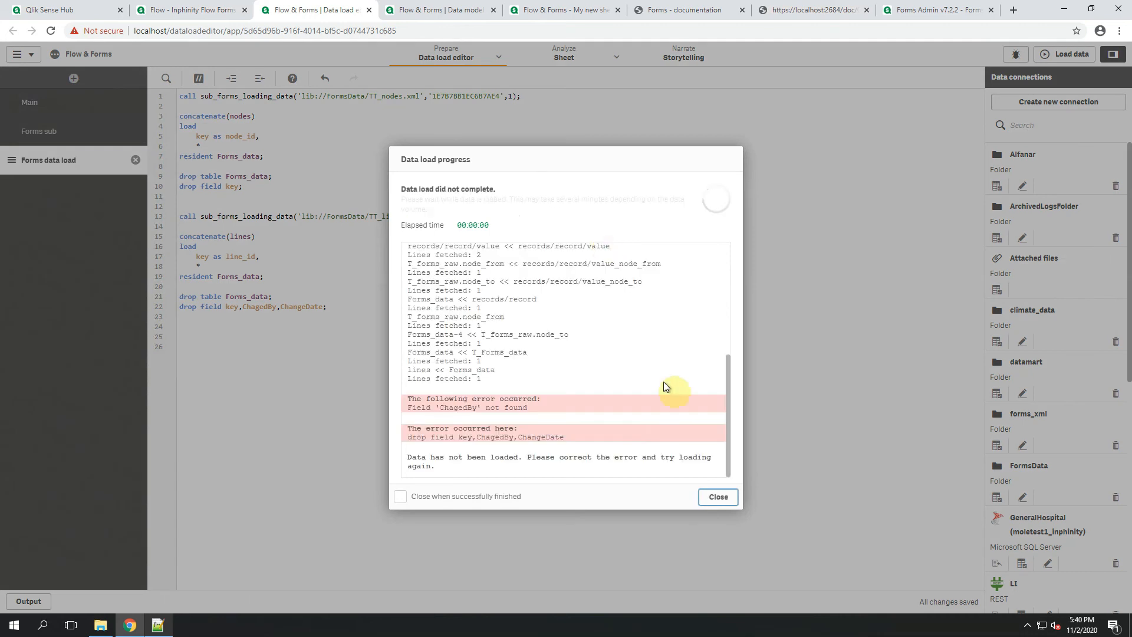
pyautogui.click(718, 497)
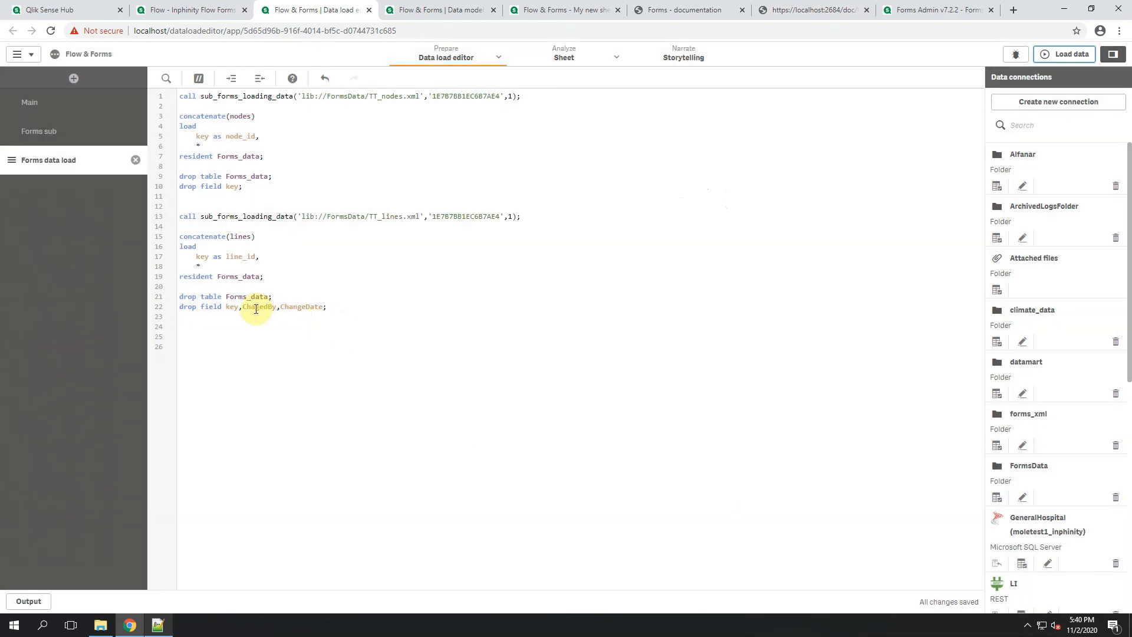
# - Correct the misspelled field in the drop statement to ChangedBy, reload the data and open the data model viewer
pyautogui.write('n')
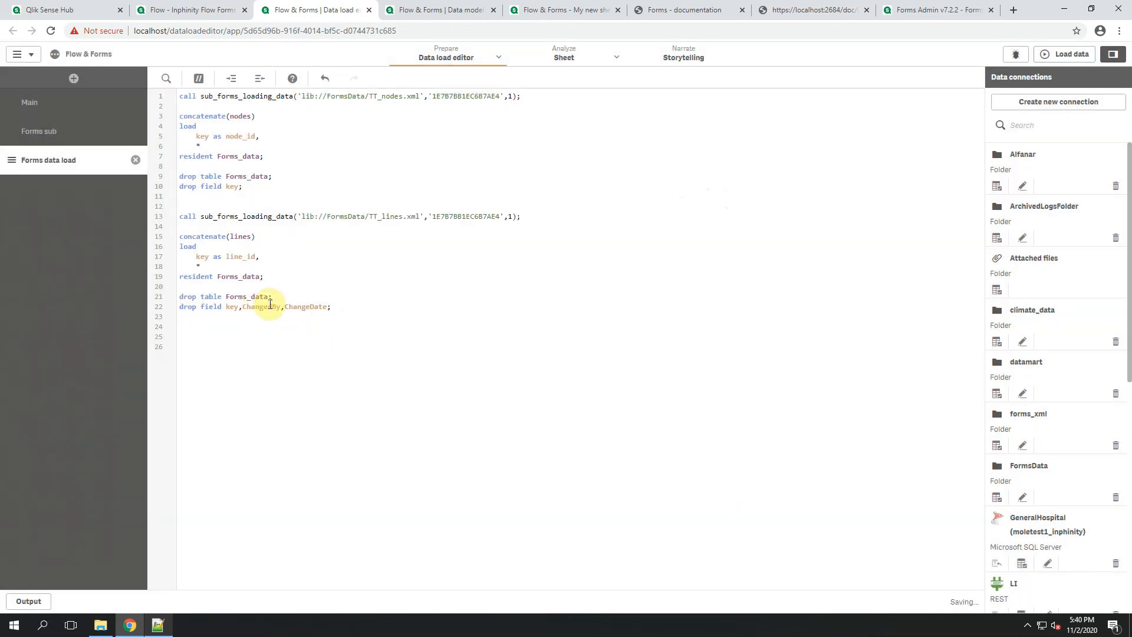
pyautogui.click(1045, 54)
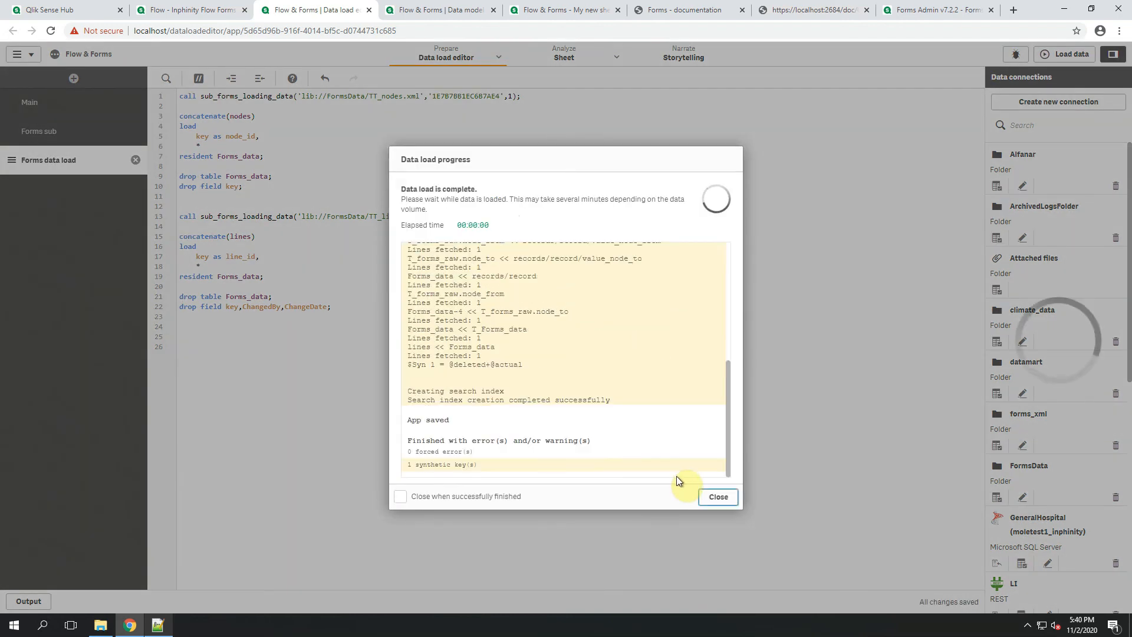
pyautogui.click(718, 497)
pyautogui.click(439, 8)
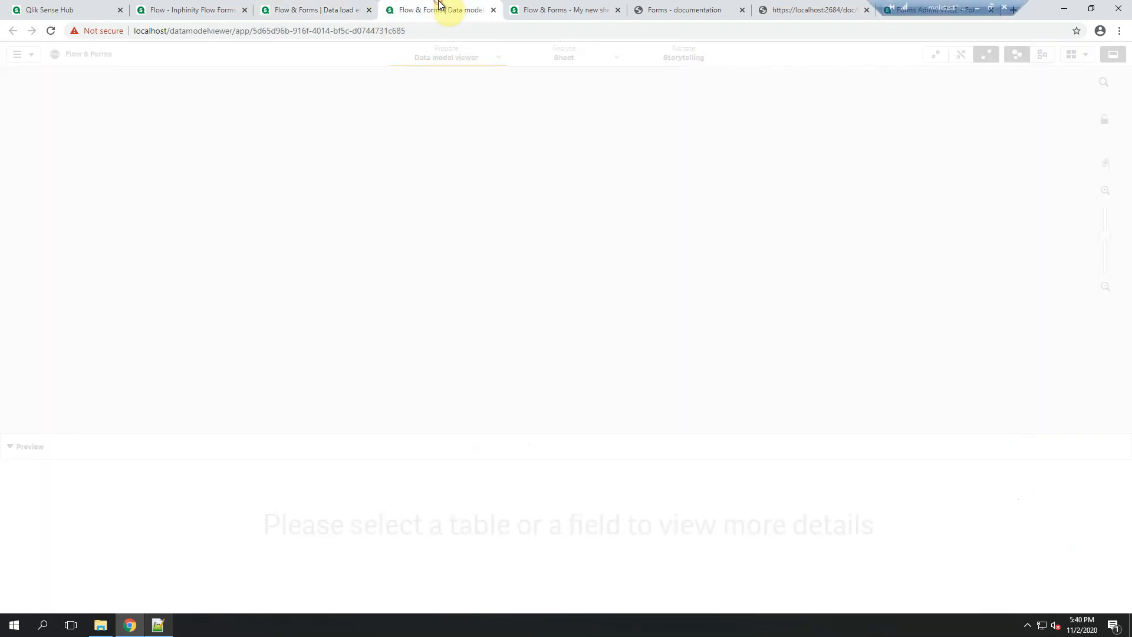
# - On the sheet, change the activity node's description to "Do it!" and recalculate the node form
pyautogui.click(563, 4)
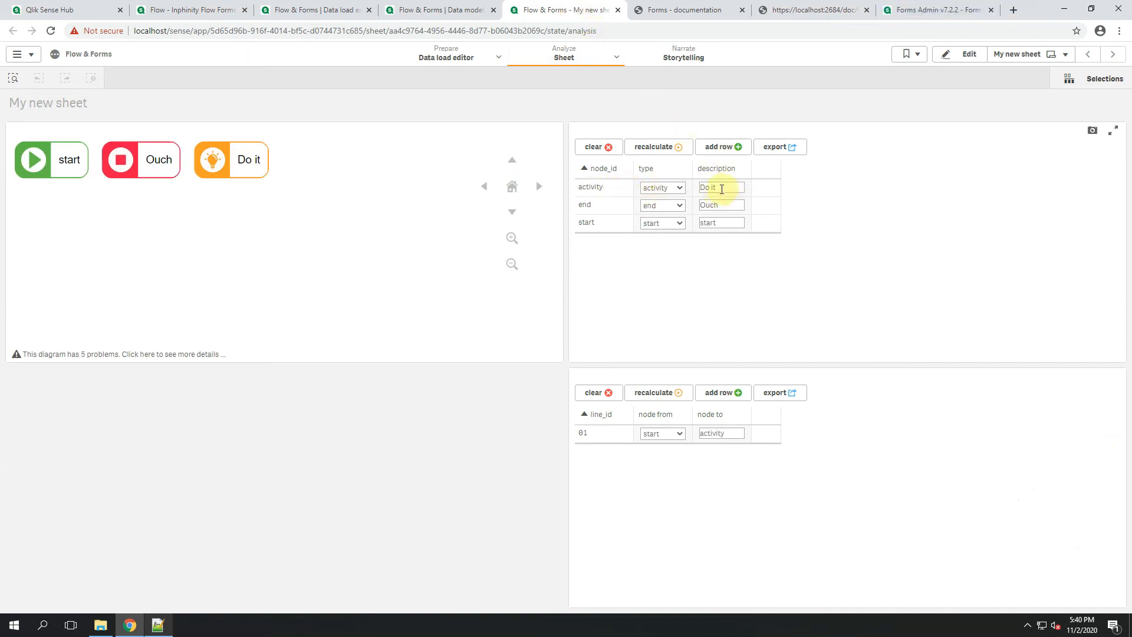
pyautogui.click(721, 187)
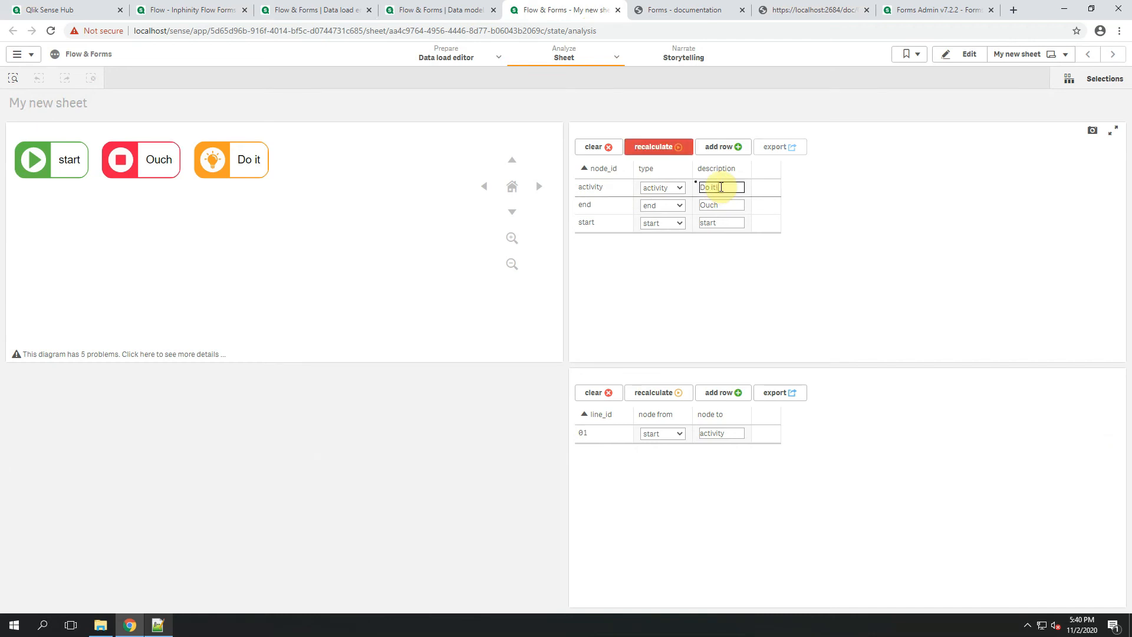
pyautogui.write('!')
pyautogui.press('Return')
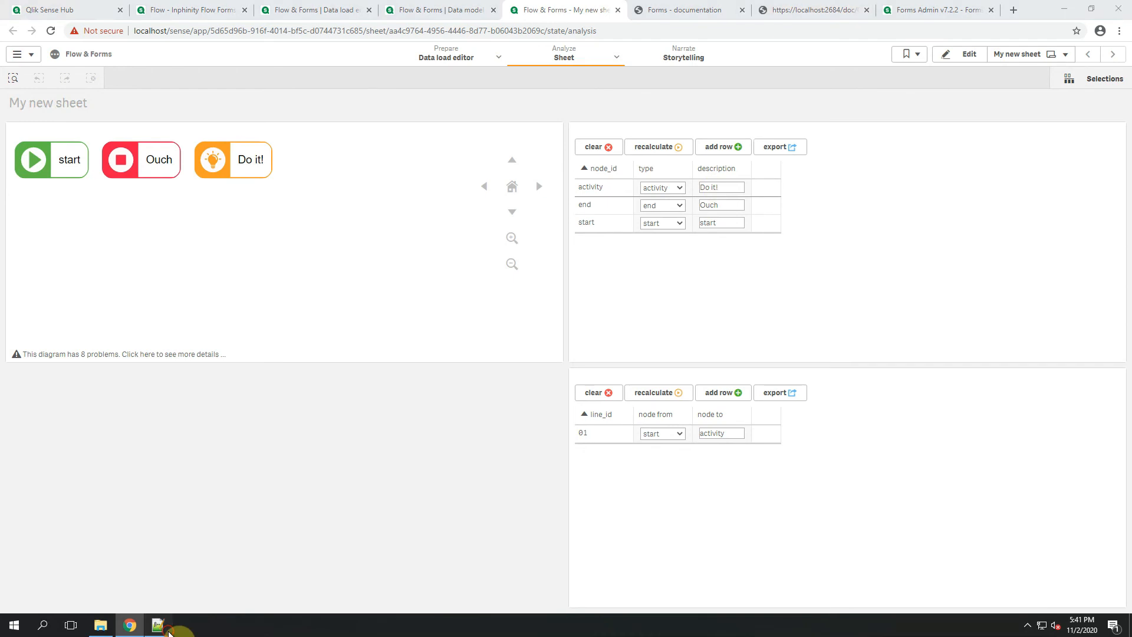
# - Switch to Notepad++ and compare the older and newer activity records in TT_nodes.xml
pyautogui.click(158, 624)
pyautogui.click(561, 365)
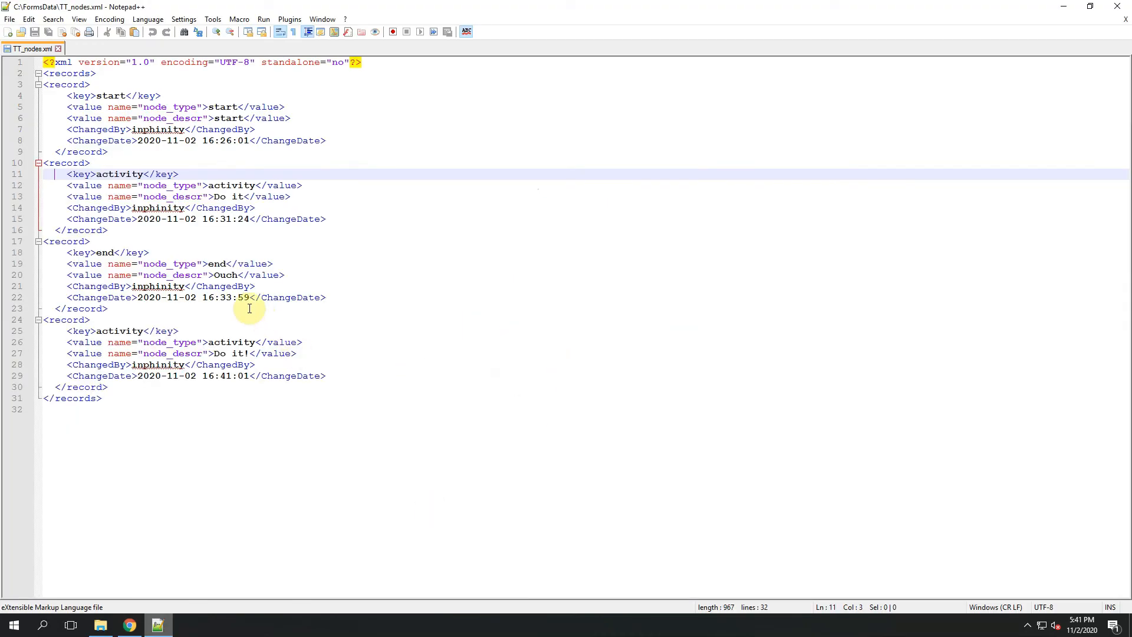
pyautogui.moveTo(110, 230); pyautogui.dragTo(3, 163)
pyautogui.moveTo(109, 387); pyautogui.dragTo(28, 324)
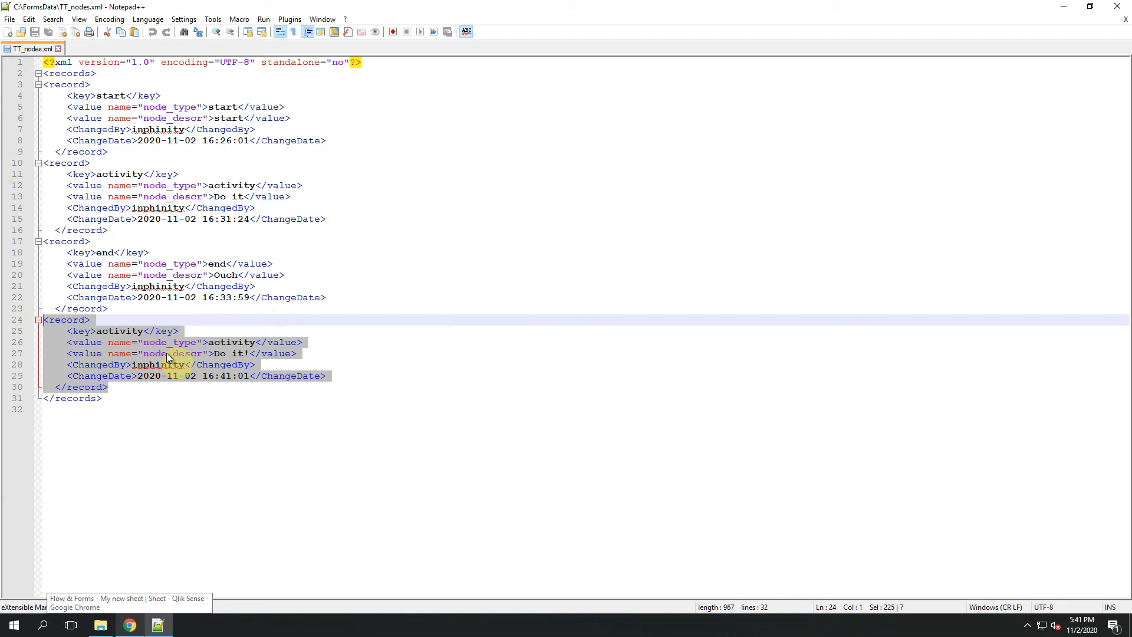
pyautogui.click(130, 625)
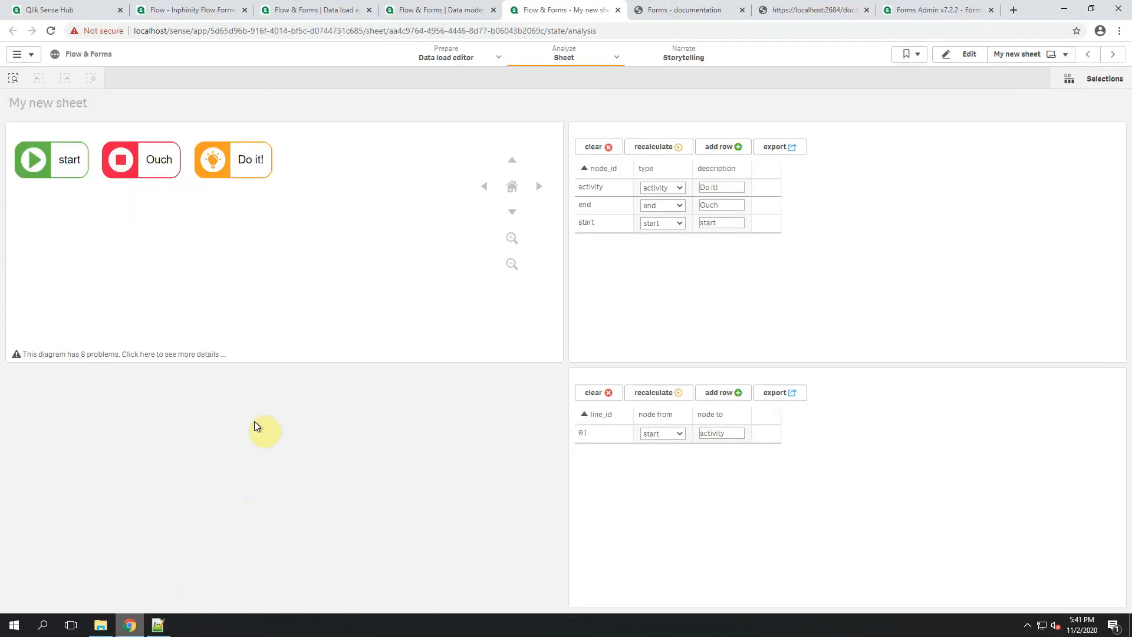
pyautogui.click(353, 10)
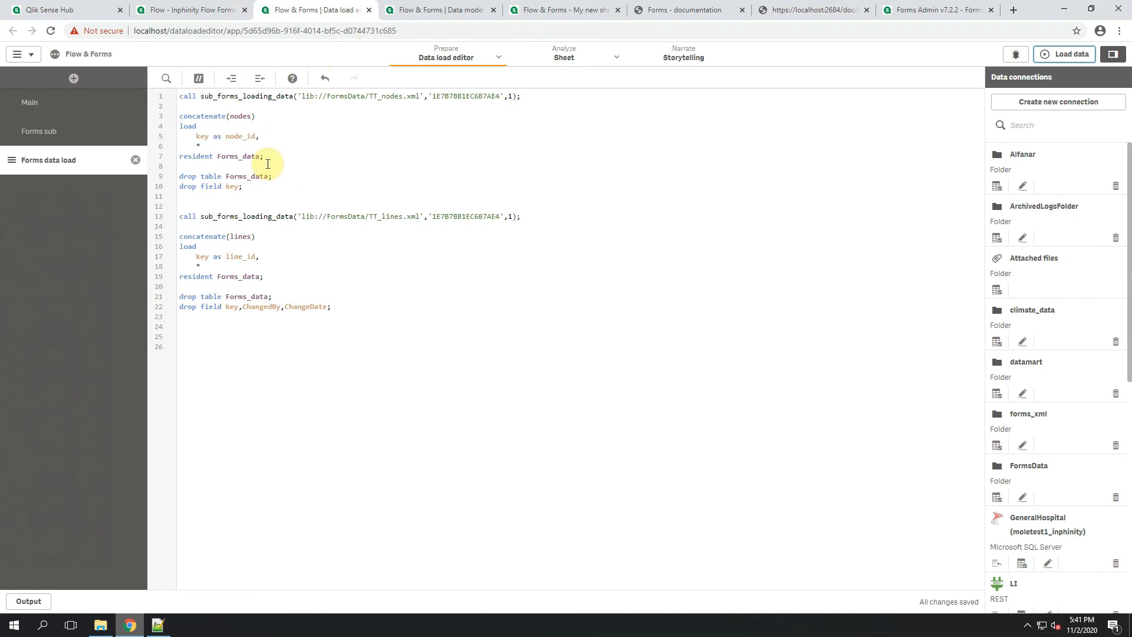
pyautogui.press('Return')
pyautogui.write('where')
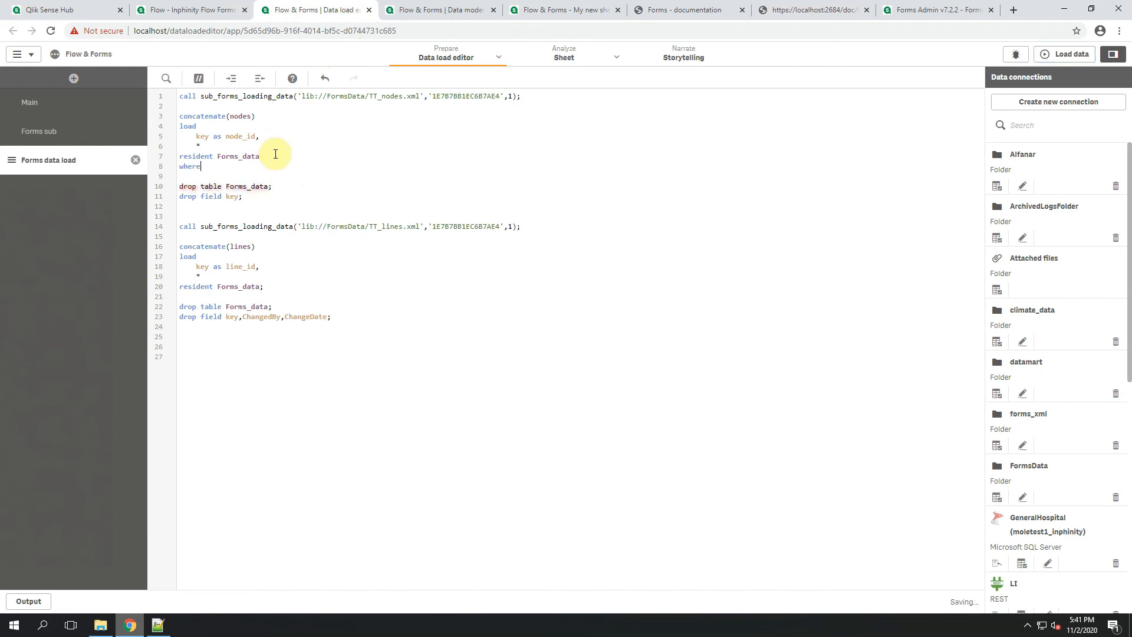
pyautogui.click(226, 168)
pyautogui.press('Return')
pyautogui.press('Tab')
pyautogui.write('@actua')
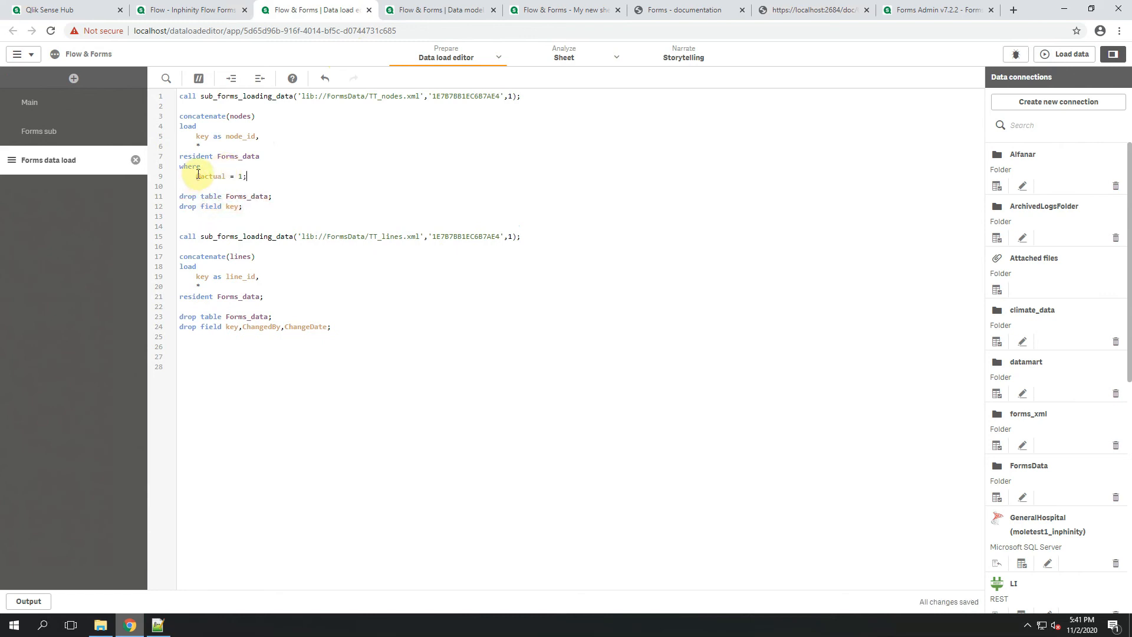
pyautogui.moveTo(196, 176); pyautogui.dragTo(227, 174)
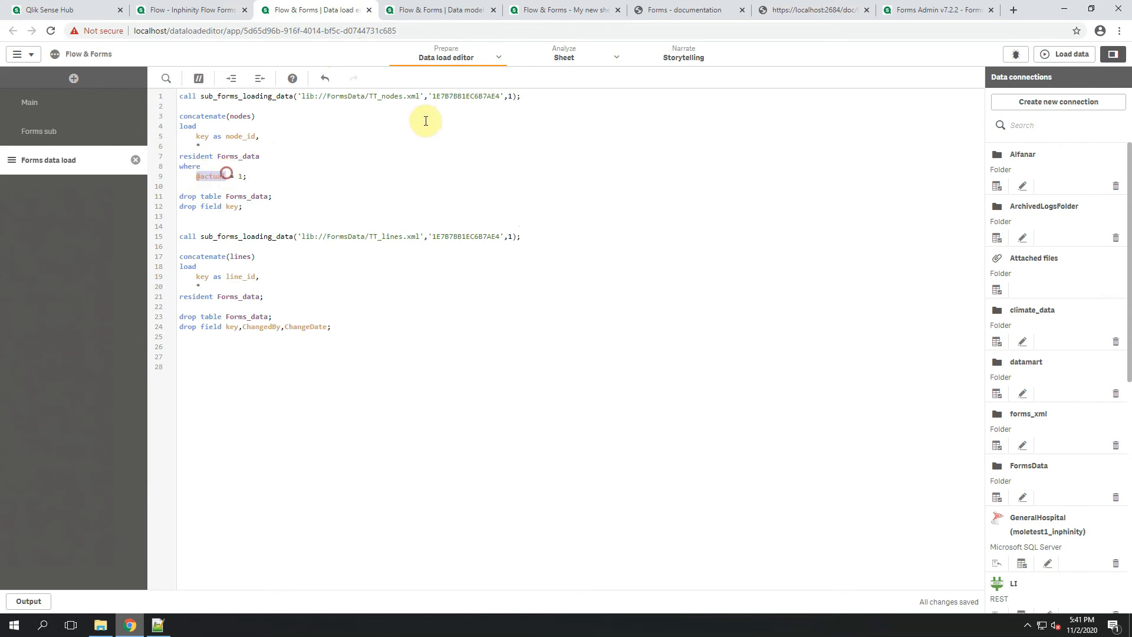
pyautogui.click(512, 93)
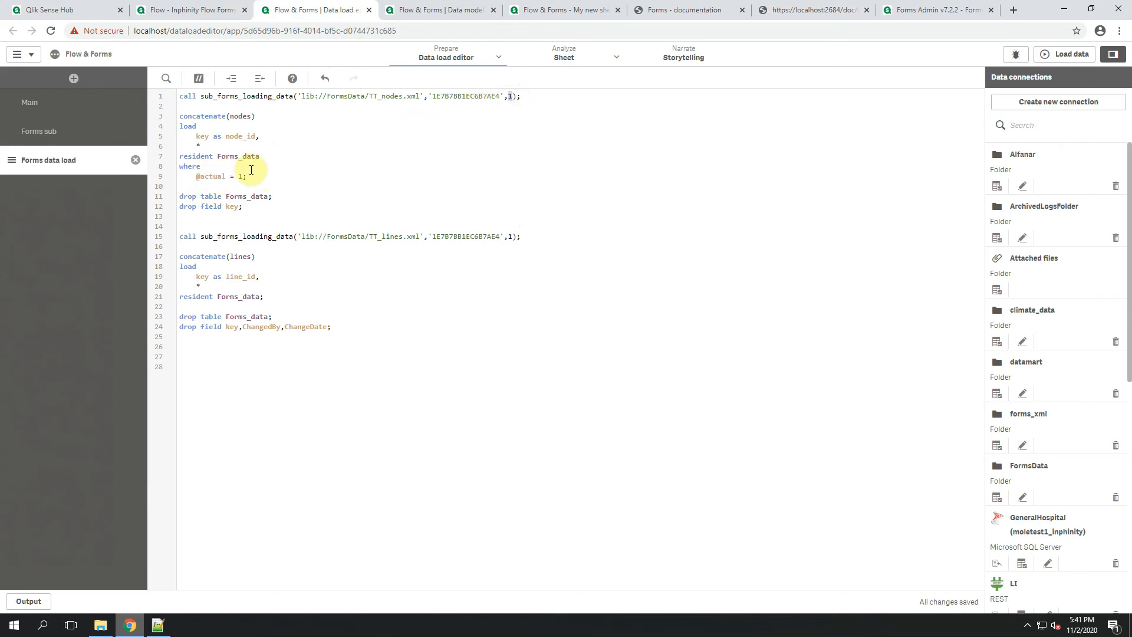
pyautogui.moveTo(248, 177); pyautogui.dragTo(170, 168)
pyautogui.hotkey('ctrl', 'c')
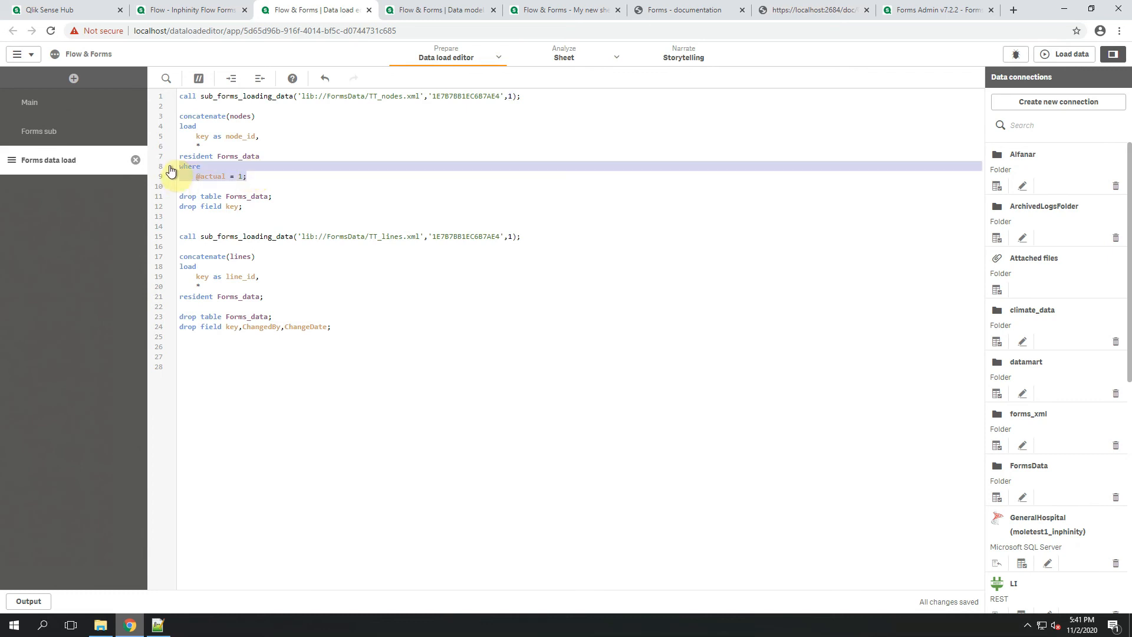
pyautogui.click(272, 296)
pyautogui.press('Return')
pyautogui.hotkey('ctrl', 'v')
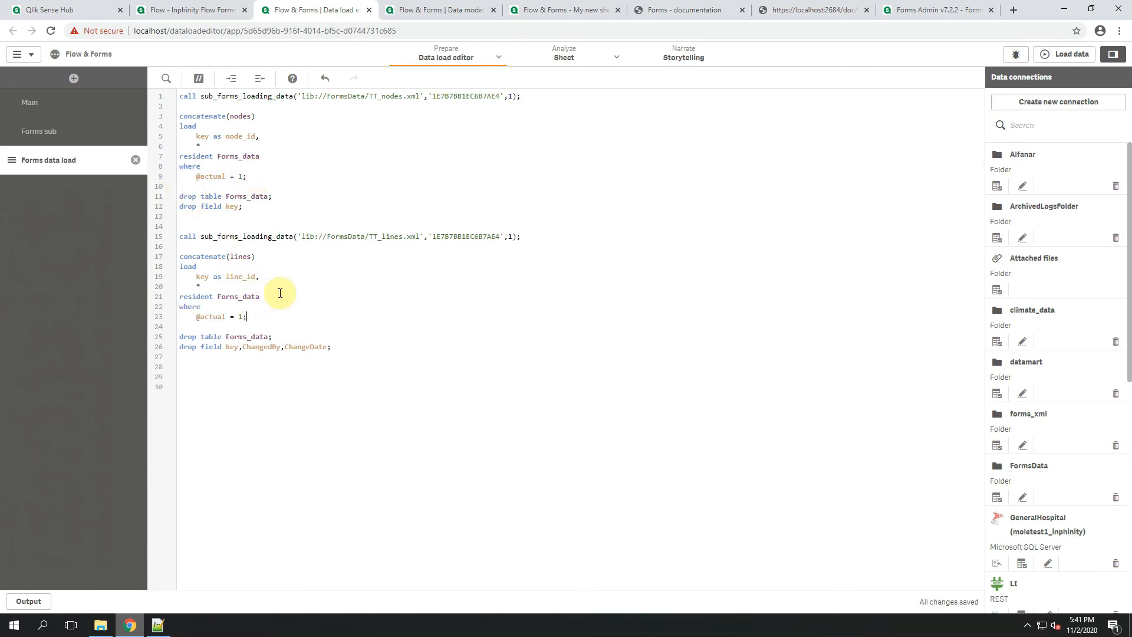
pyautogui.click(1067, 54)
pyautogui.click(718, 497)
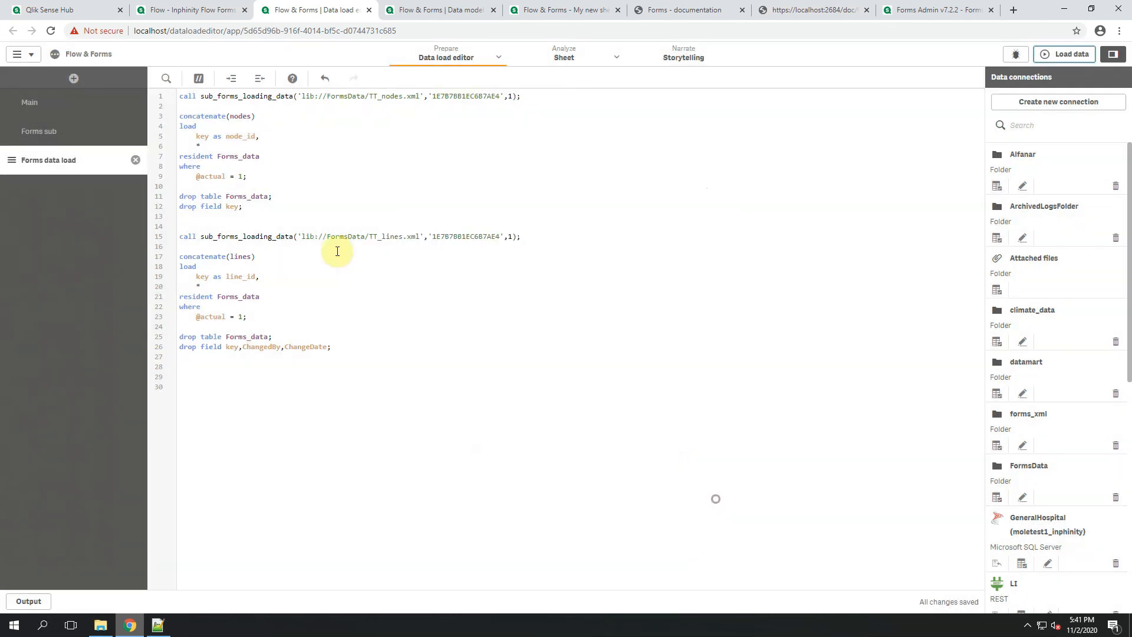
pyautogui.click(328, 346)
pyautogui.write(',@deleted')
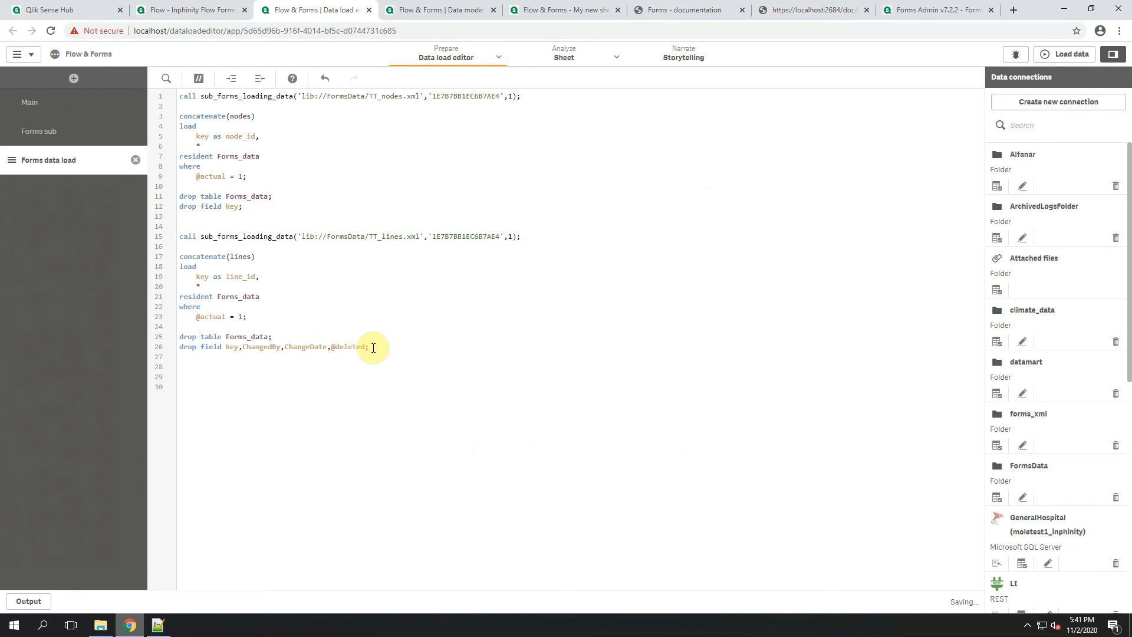
pyautogui.moveTo(366, 347); pyautogui.dragTo(331, 347)
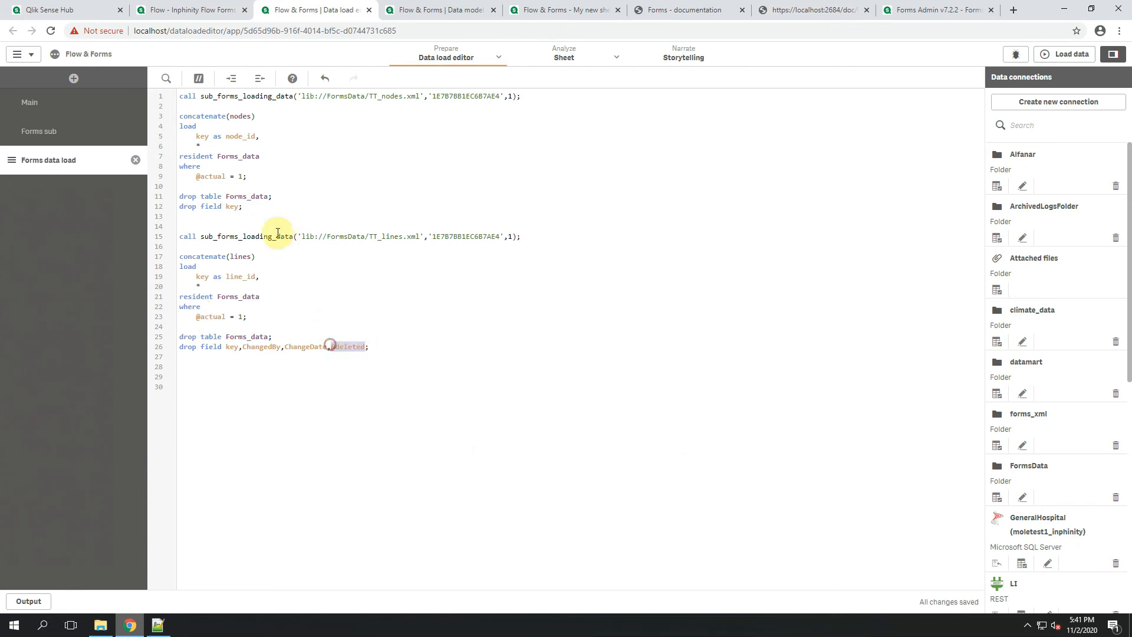
pyautogui.click(259, 180)
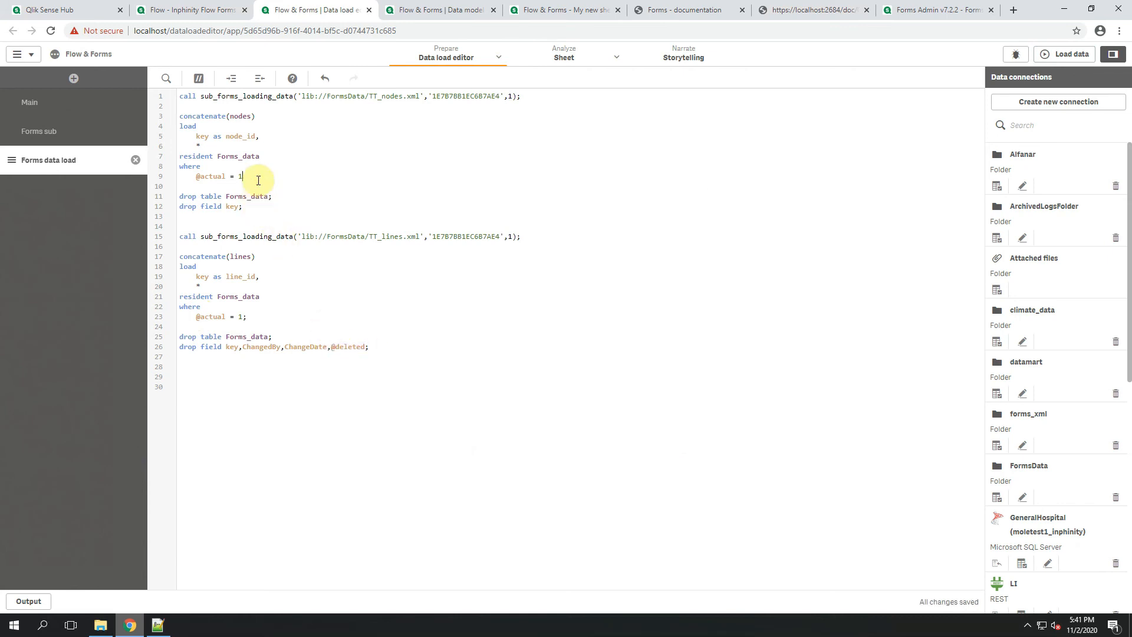
pyautogui.press('Return')
pyautogui.write('and ')
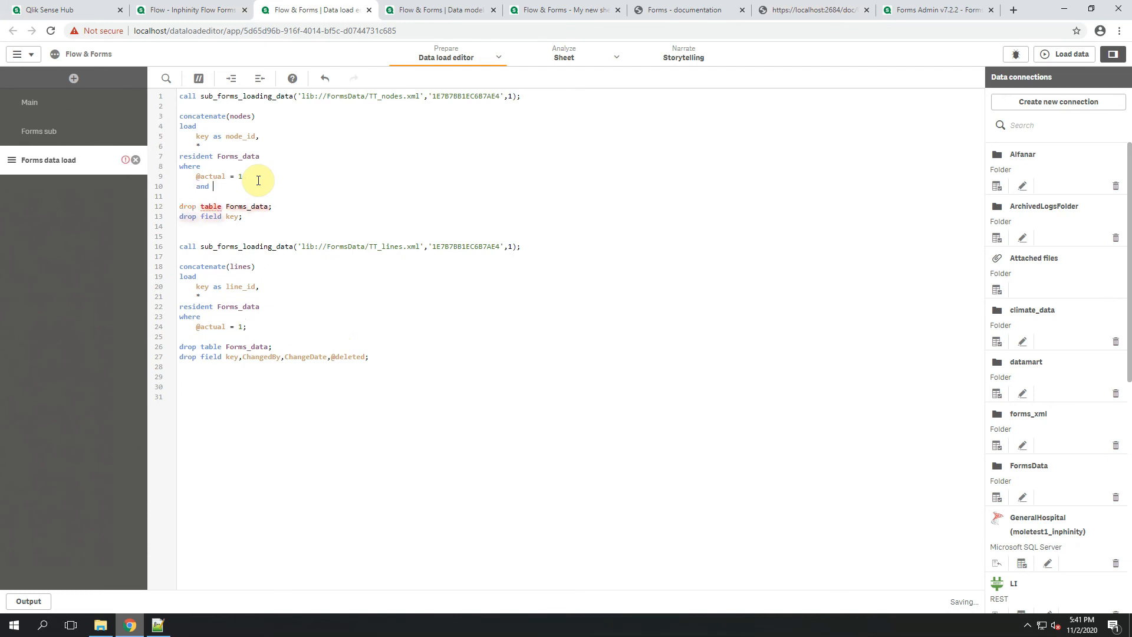
pyautogui.write('@deleted <> 1;')
pyautogui.click(260, 325)
pyautogui.press('Return')
pyautogui.write('and @deleted')
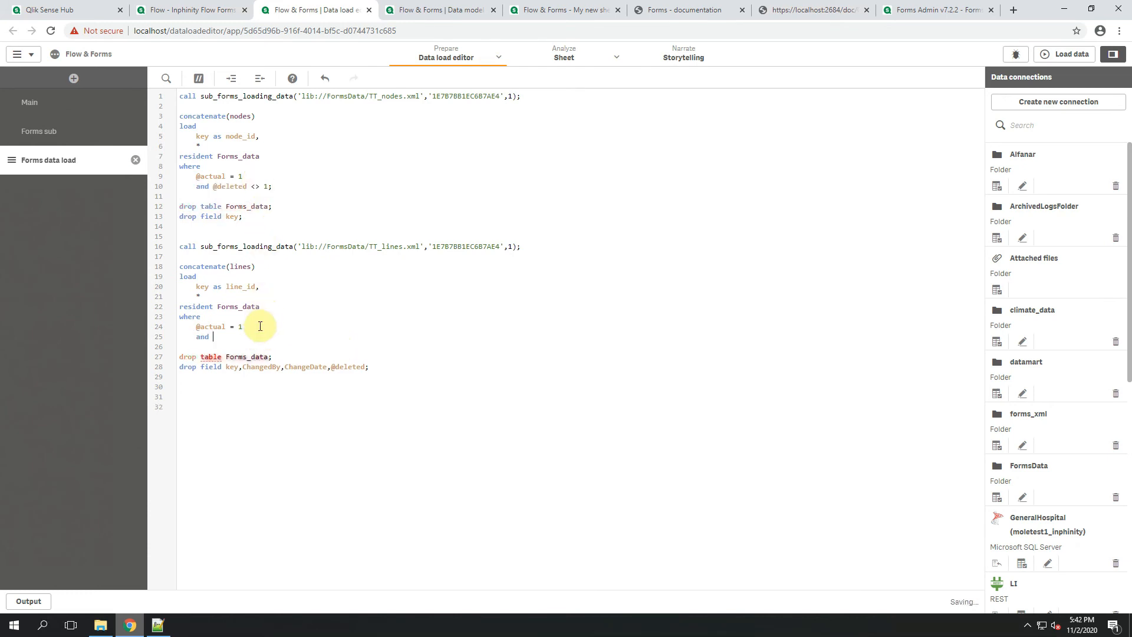
pyautogui.write(' <>1;')
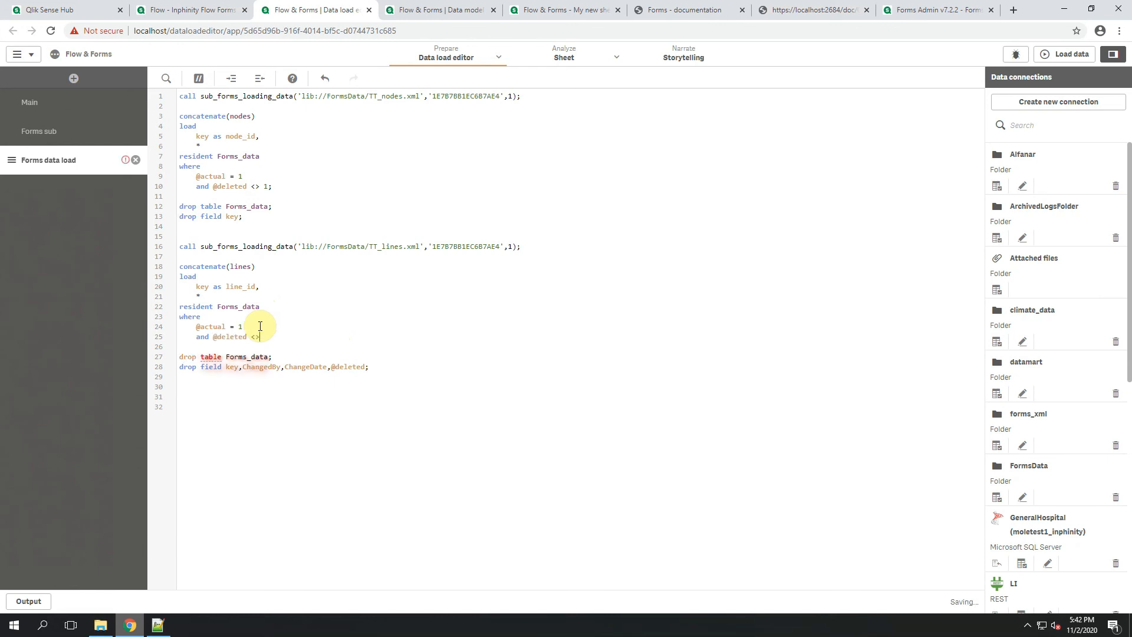
pyautogui.click(1072, 55)
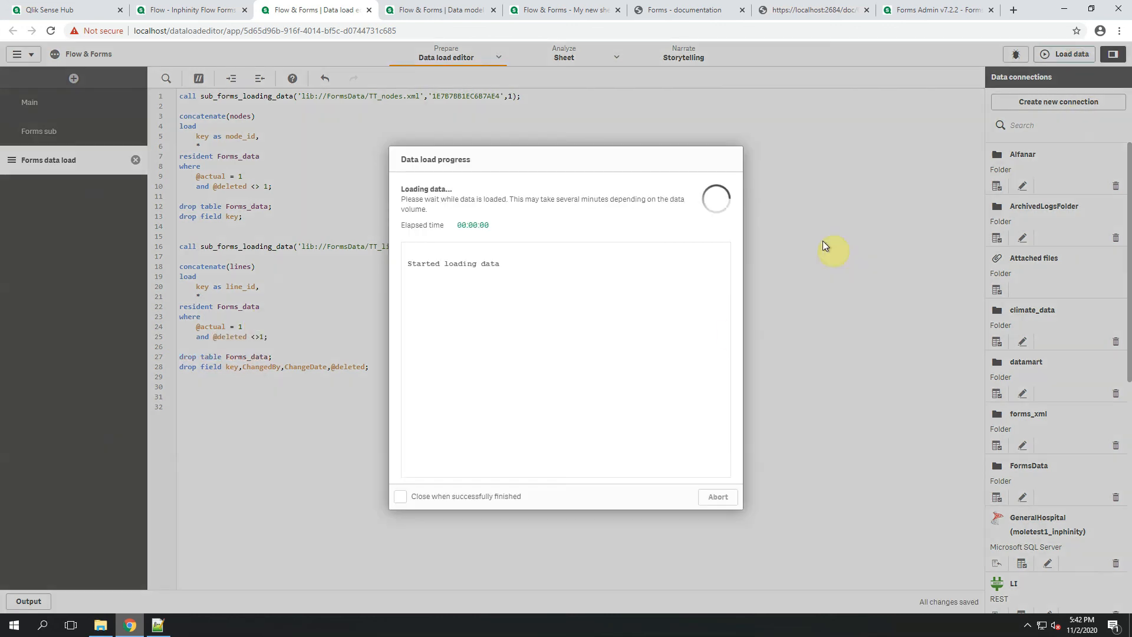
pyautogui.click(711, 499)
pyautogui.moveTo(226, 326); pyautogui.dragTo(191, 326)
pyautogui.hotkey('ctrl', 'c')
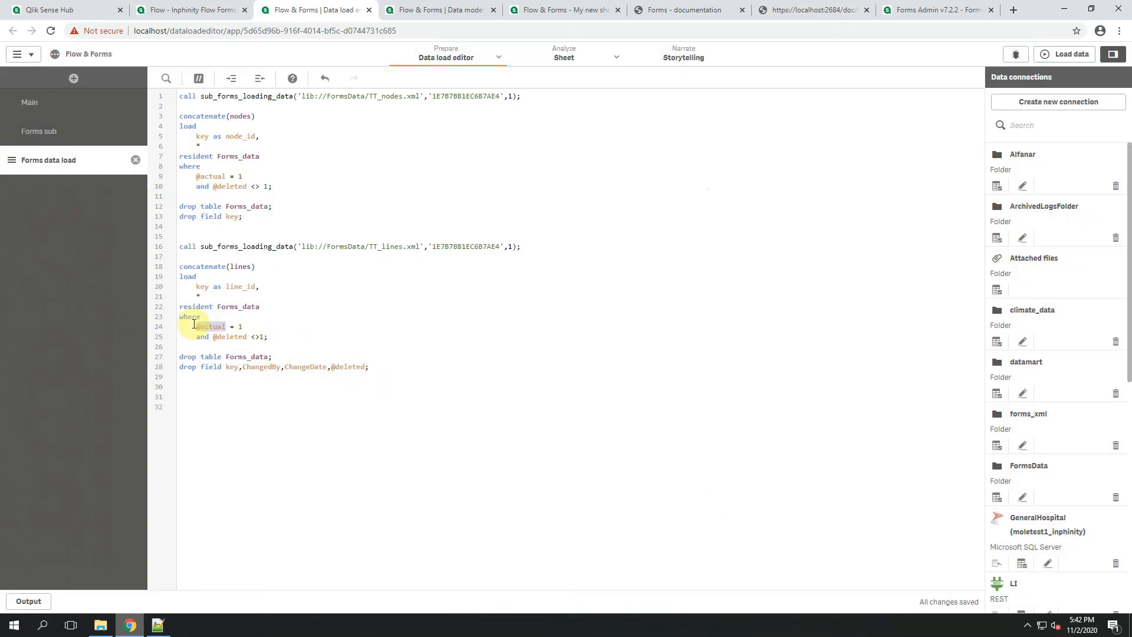
pyautogui.click(329, 367)
pyautogui.write(',')
pyautogui.hotkey('ctrl', 'v')
pyautogui.click(1072, 54)
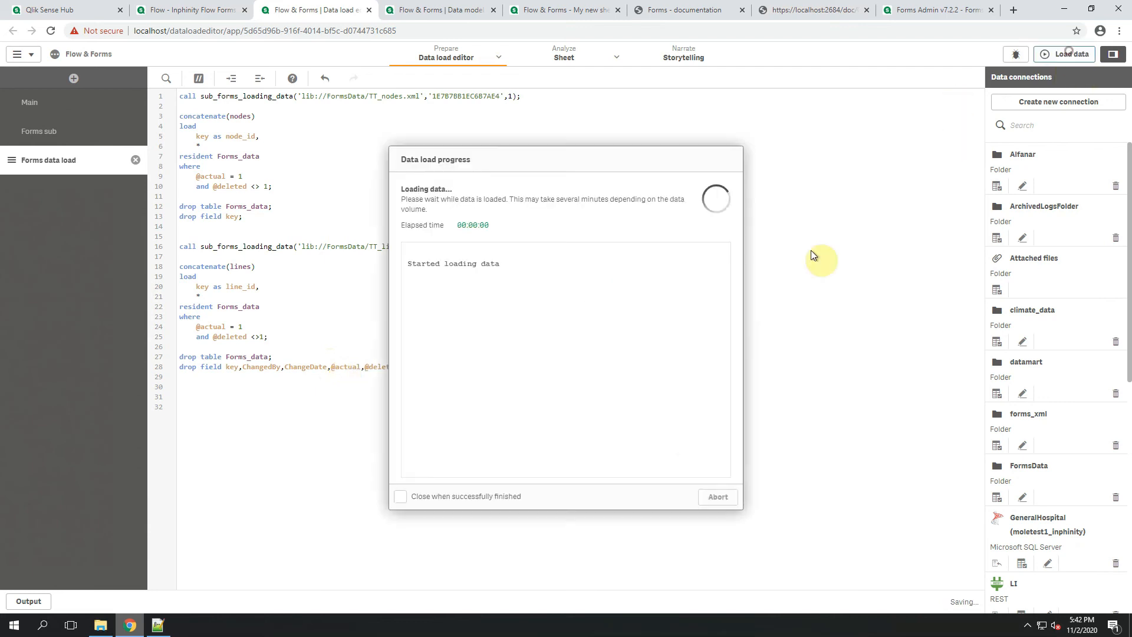
pyautogui.click(721, 496)
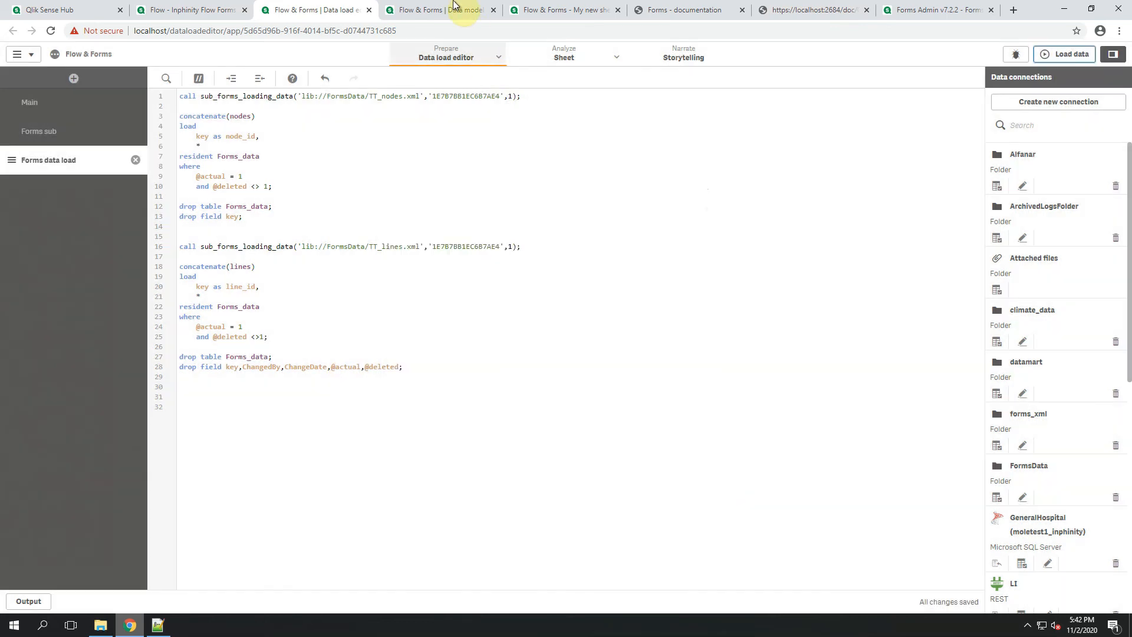
# - Refresh the data model viewer, spread the nodes and lines tables apart and preview the nodes table
pyautogui.click(454, 6)
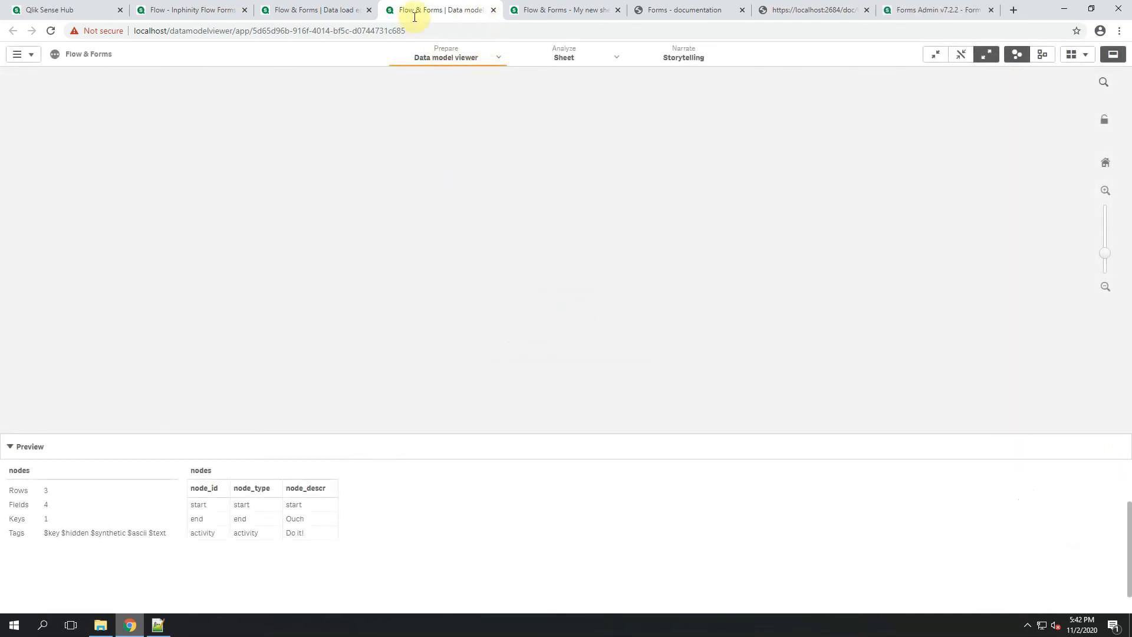
pyautogui.click(57, 38)
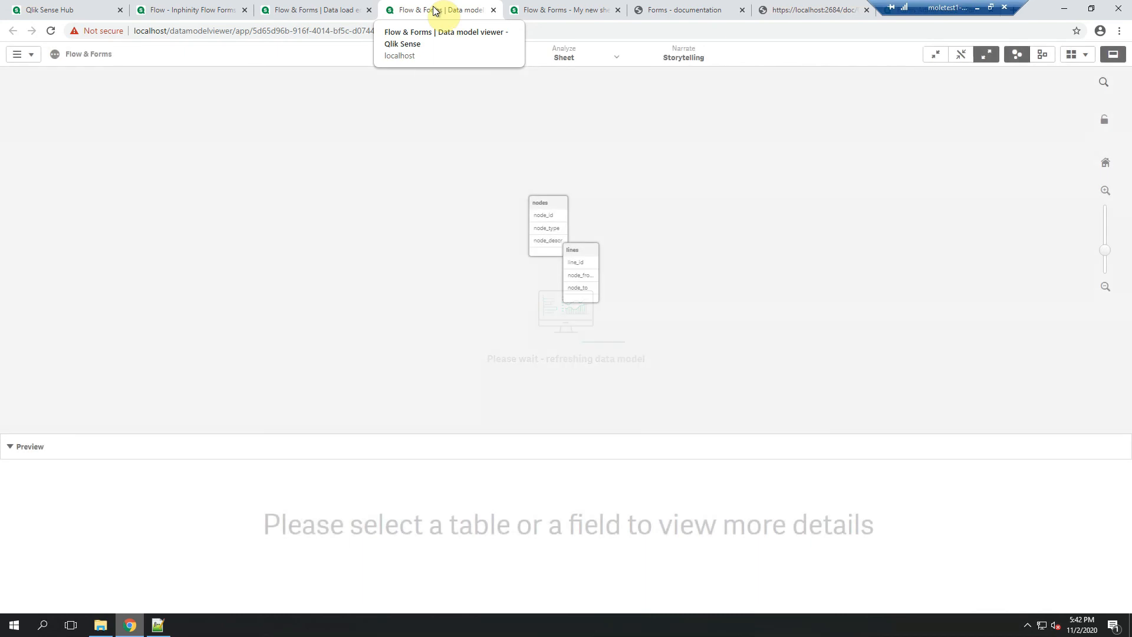
pyautogui.moveTo(544, 209); pyautogui.dragTo(404, 194)
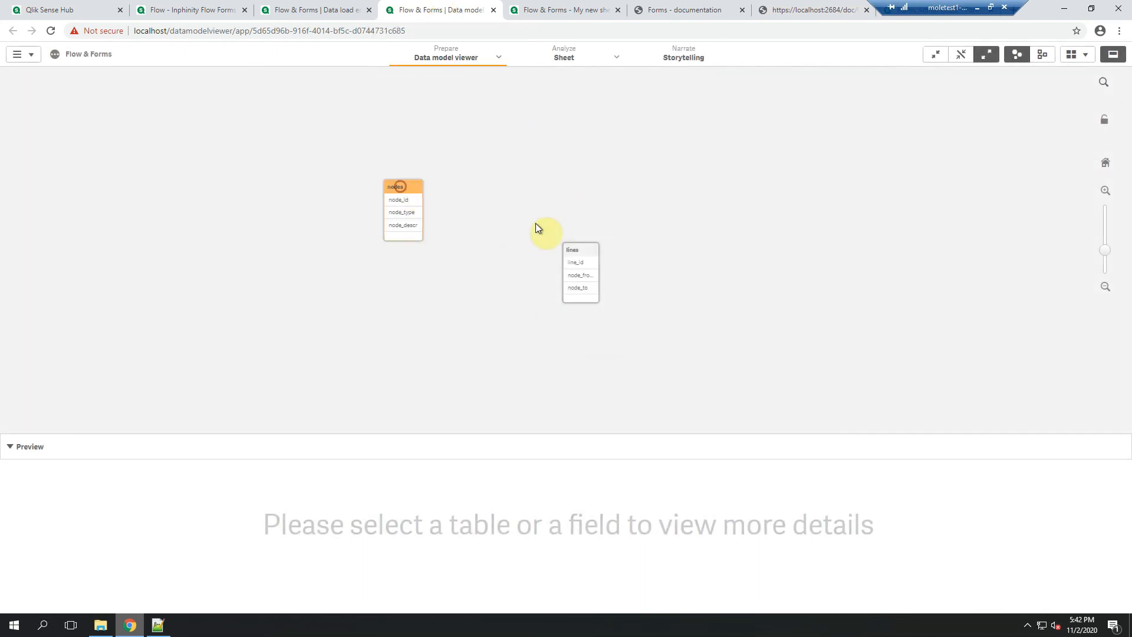
pyautogui.moveTo(575, 248); pyautogui.dragTo(513, 207)
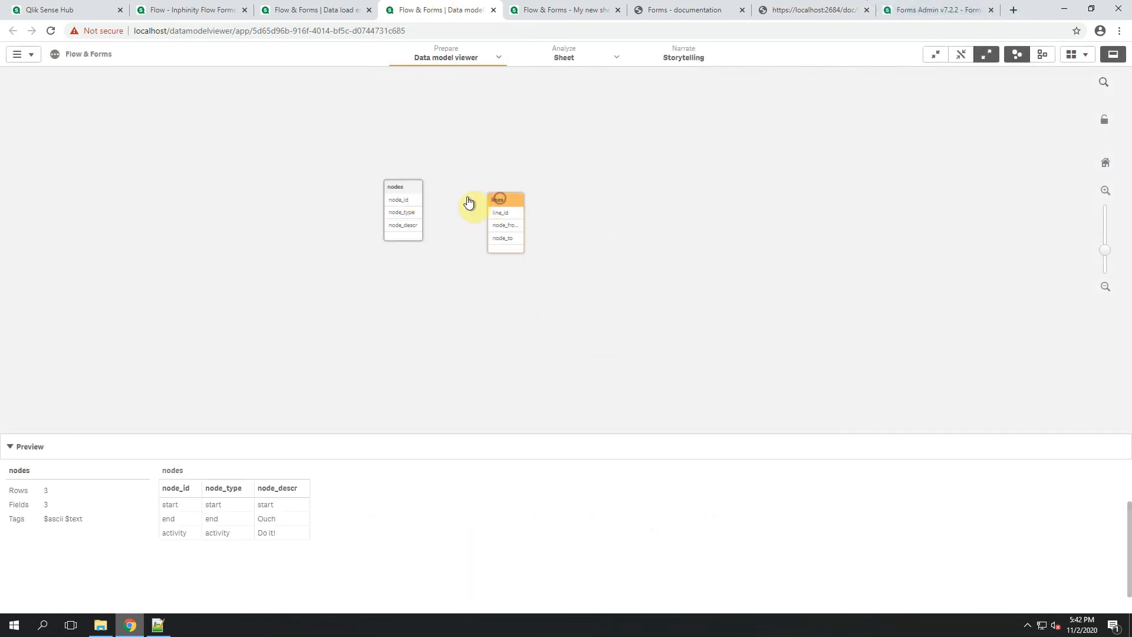
pyautogui.click(410, 186)
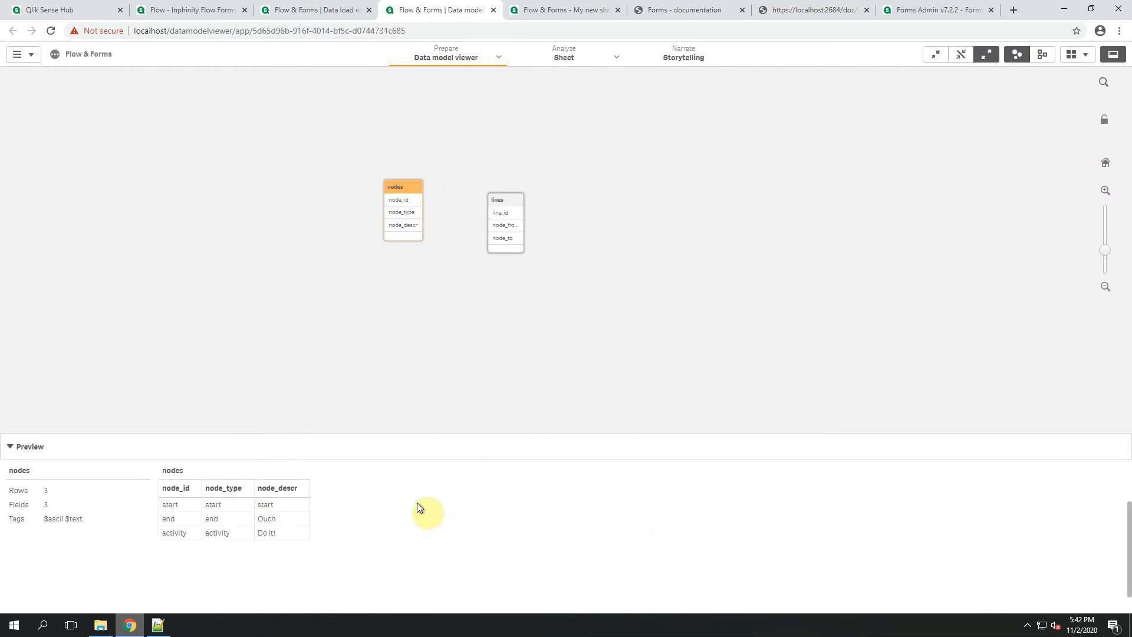
# - On the sheet, set the Inphinity Flow object's line fields to node_from as From node id and node_to as To node id
pyautogui.click(563, 9)
pyautogui.click(974, 56)
pyautogui.click(405, 260)
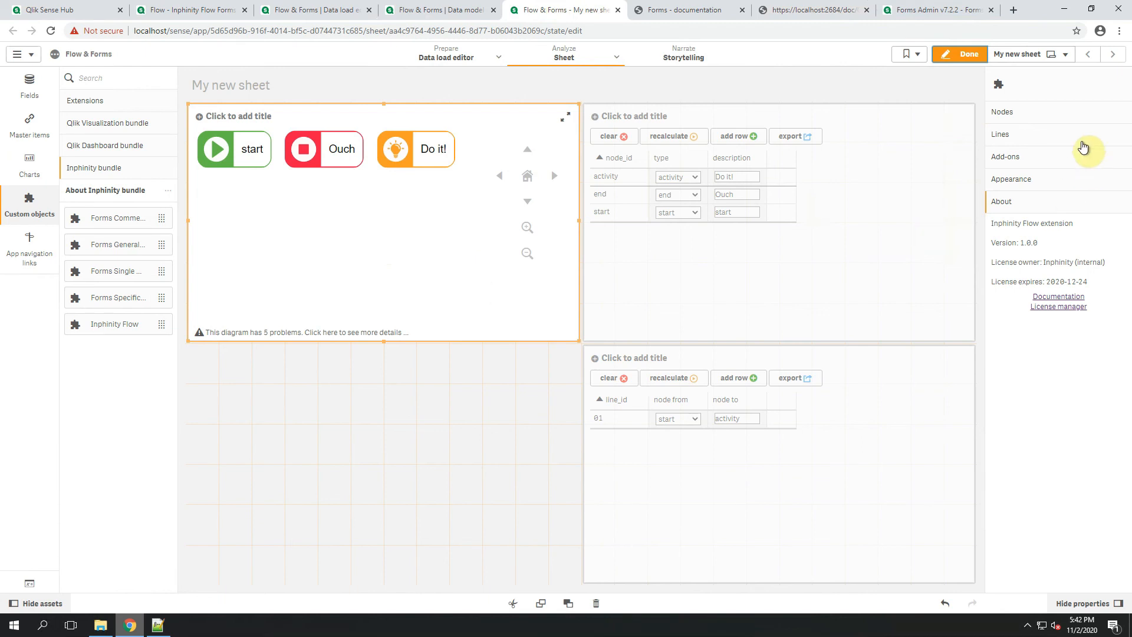
pyautogui.click(1033, 138)
pyautogui.click(1030, 171)
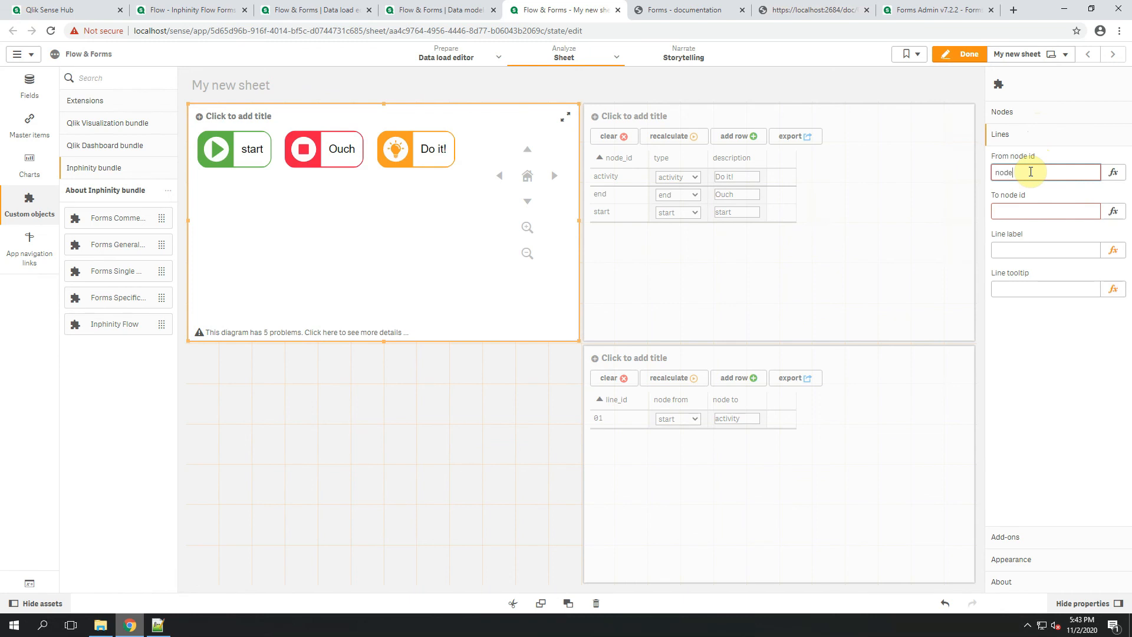
pyautogui.write('node_from')
pyautogui.click(1026, 208)
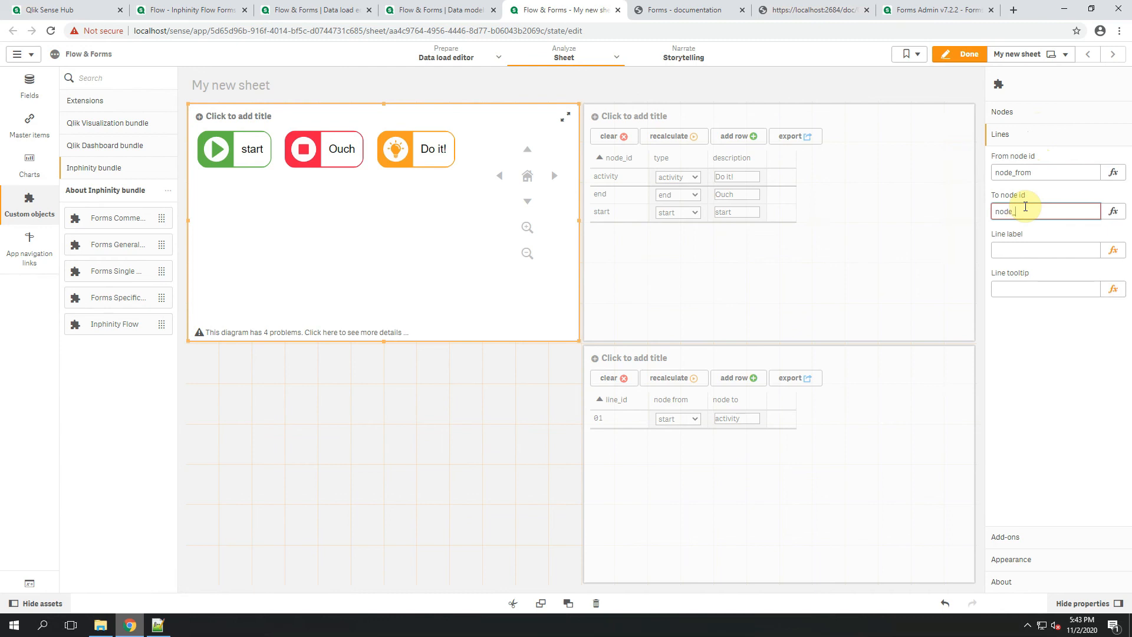
pyautogui.press('Return')
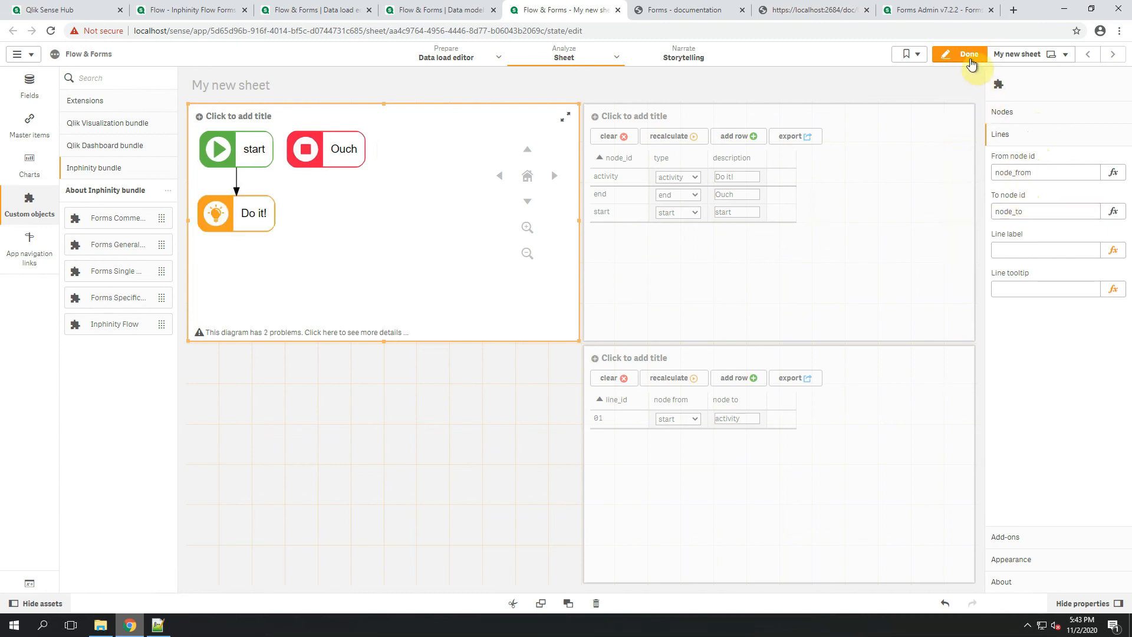
pyautogui.click(961, 54)
# - Add row 02 to the lines form with node from activity and node to end, and save it
pyautogui.click(729, 394)
pyautogui.click(612, 453)
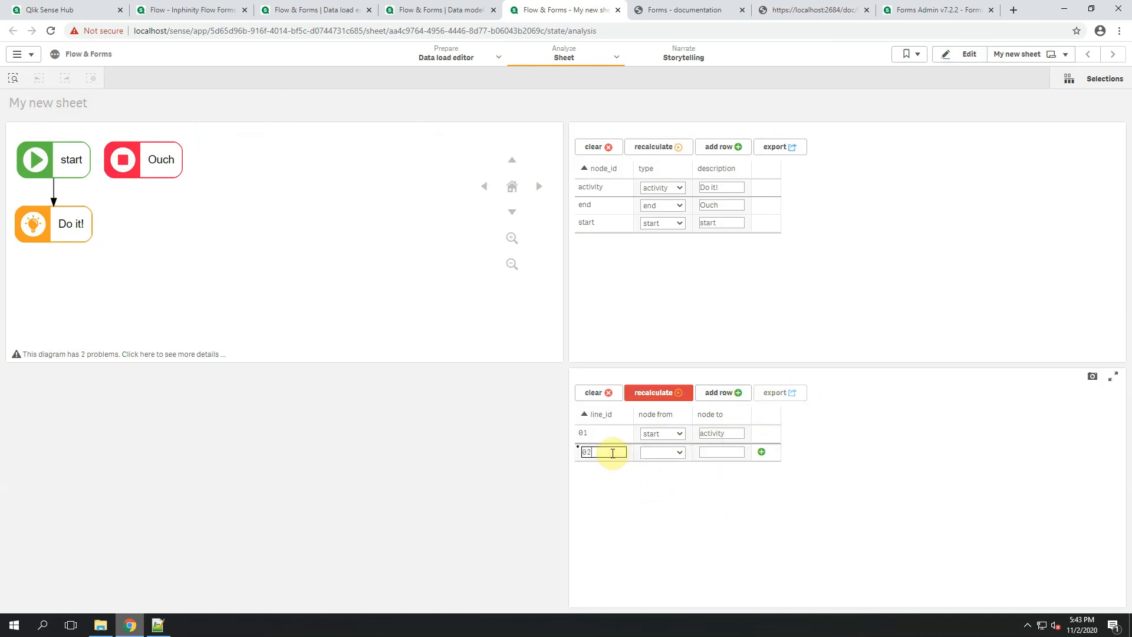
pyautogui.click(659, 453)
pyautogui.click(666, 473)
pyautogui.click(710, 455)
pyautogui.write('end')
pyautogui.press('Return')
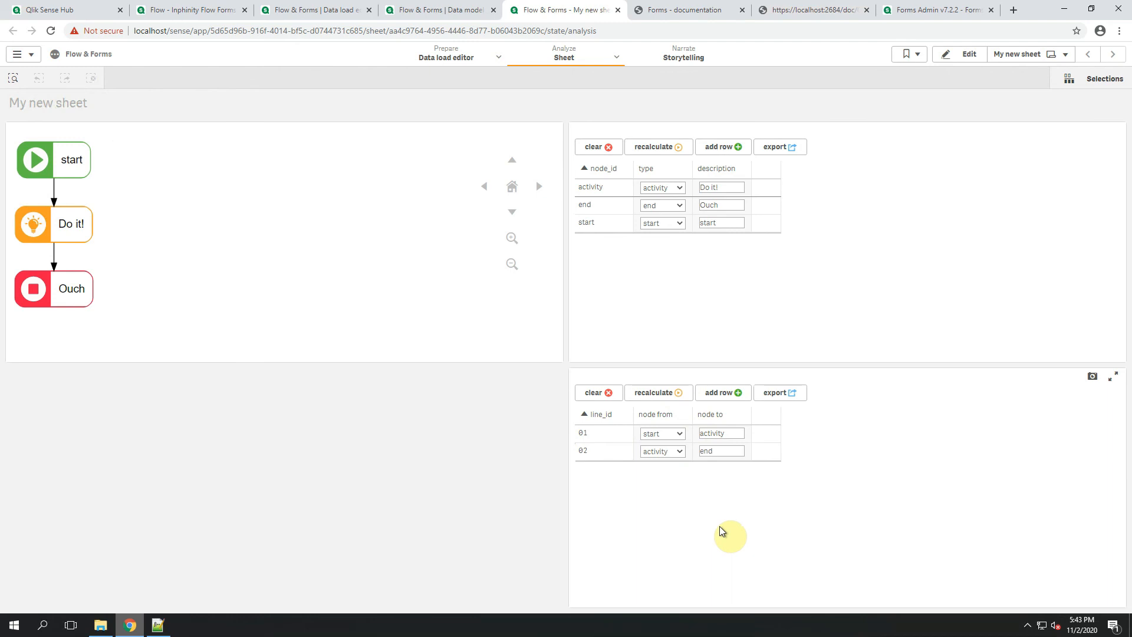
# - Edit the sheet and copy the options expression of the node from field in the lines form's configuration
pyautogui.click(969, 56)
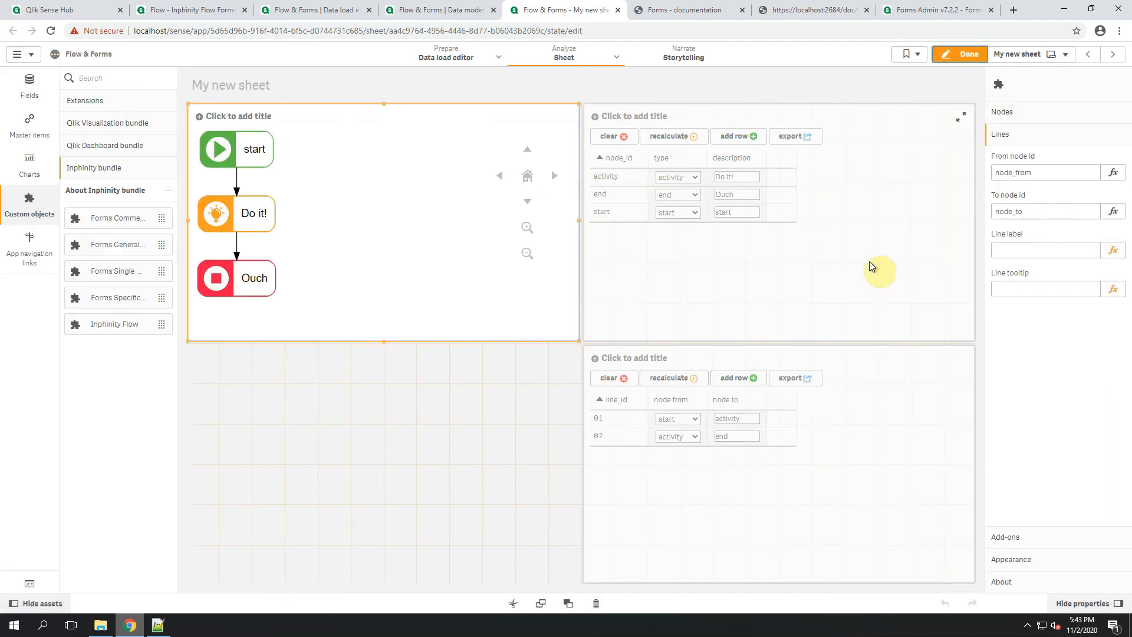
pyautogui.click(865, 497)
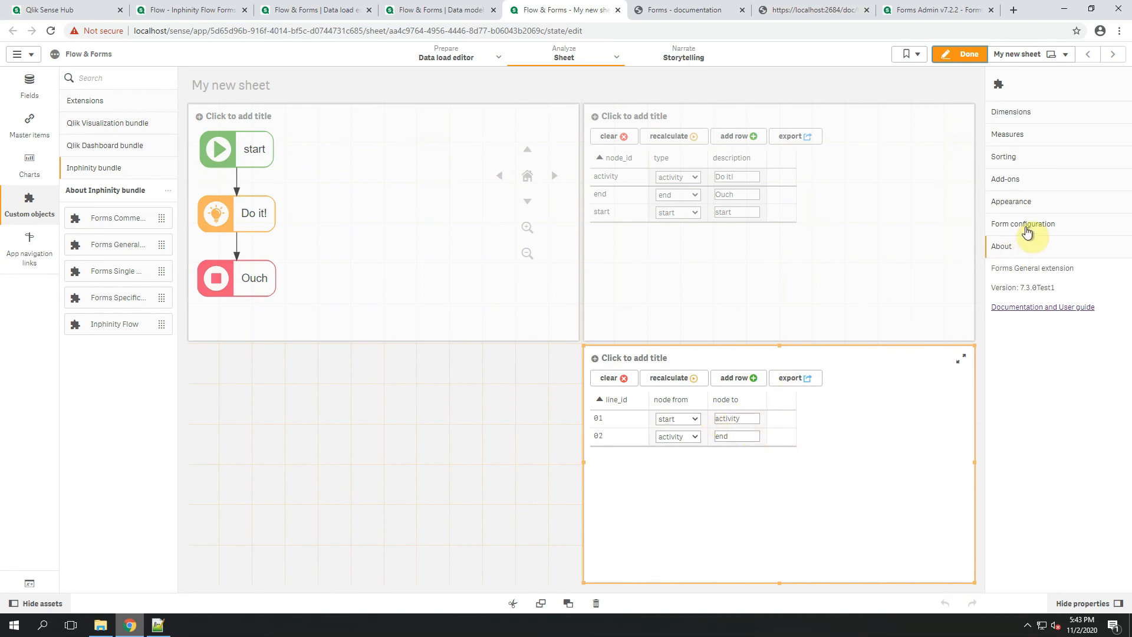
pyautogui.click(1025, 230)
pyautogui.click(1035, 348)
pyautogui.scroll(-2, 1038, 517)
pyautogui.tripleClick(1036, 524)
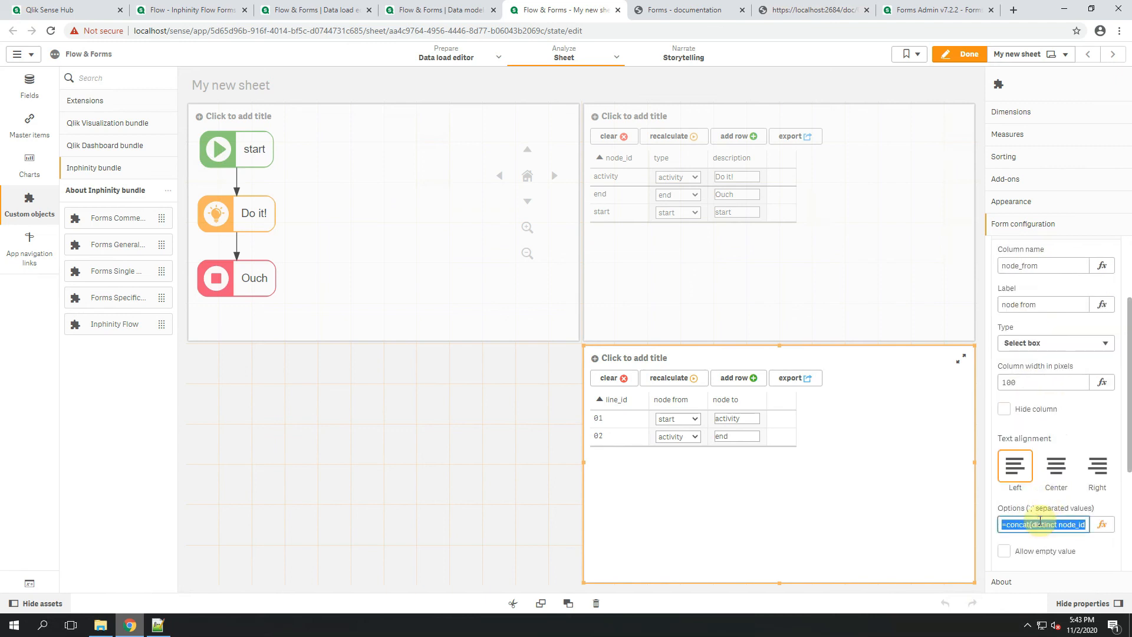
pyautogui.scroll(1, 1050, 456)
# - Make the lines form's node to field a select box with options =concat(distinct node_id,';')
pyautogui.click(1026, 287)
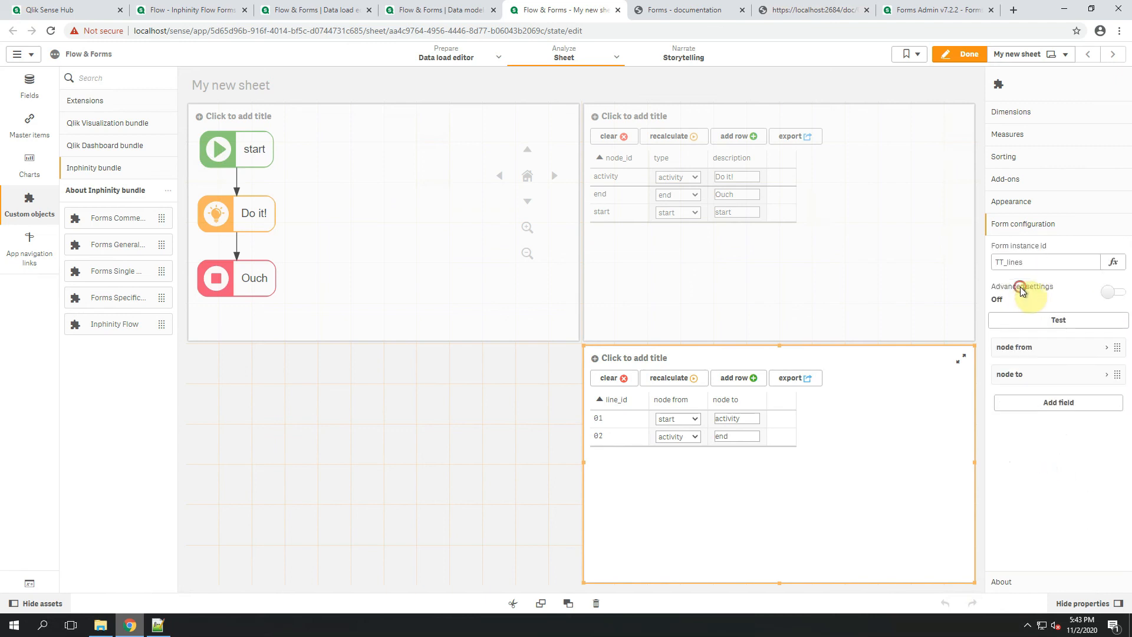
pyautogui.click(1022, 374)
pyautogui.scroll(-2, 1058, 486)
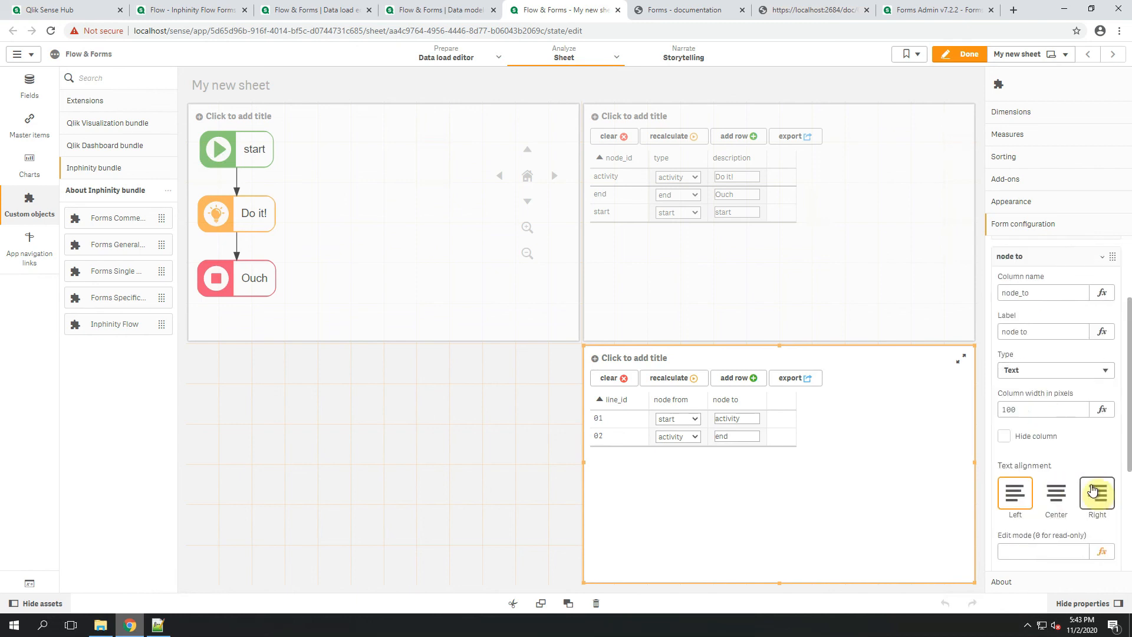
pyautogui.click(1069, 370)
pyautogui.click(1061, 459)
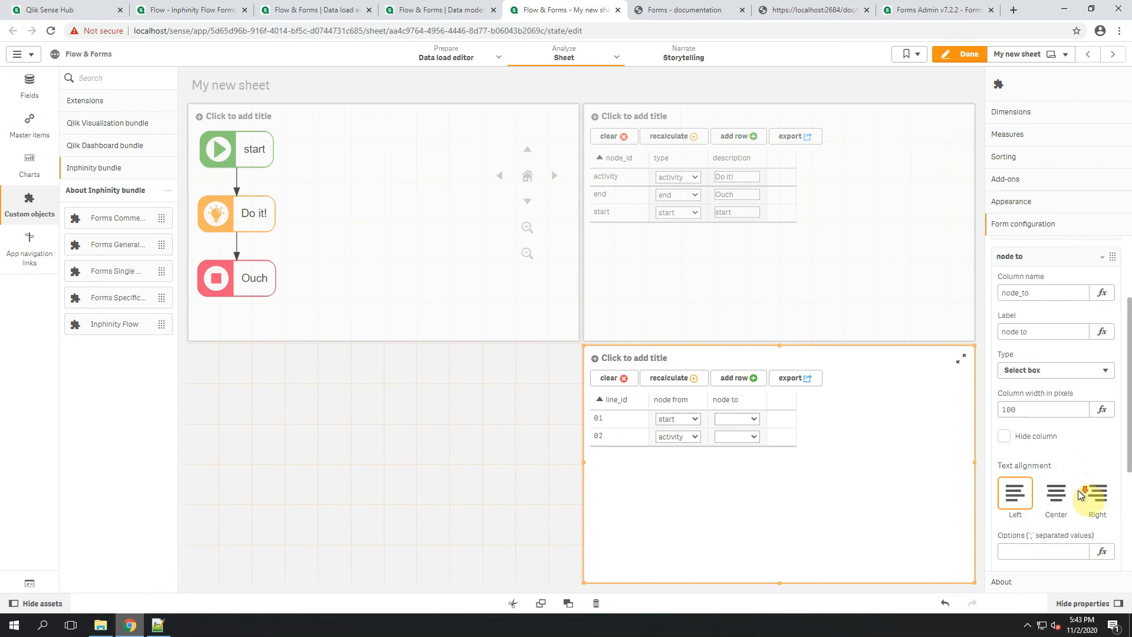
pyautogui.scroll(-2, 1080, 495)
pyautogui.click(1103, 430)
pyautogui.write("=concat(distinct node_id,';')")
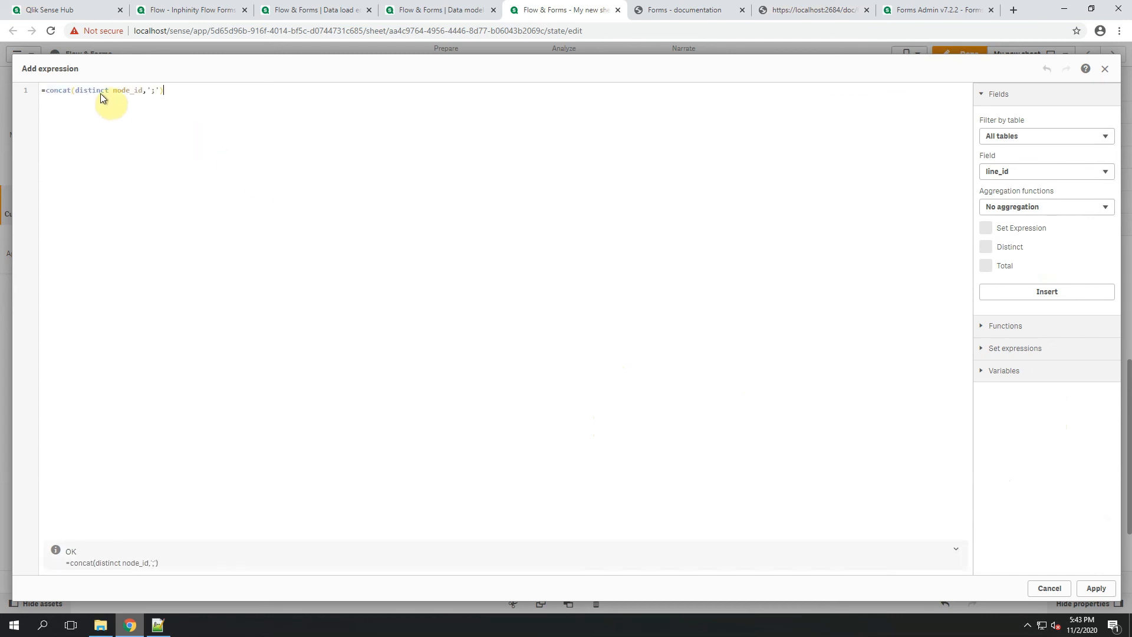
pyautogui.click(1105, 589)
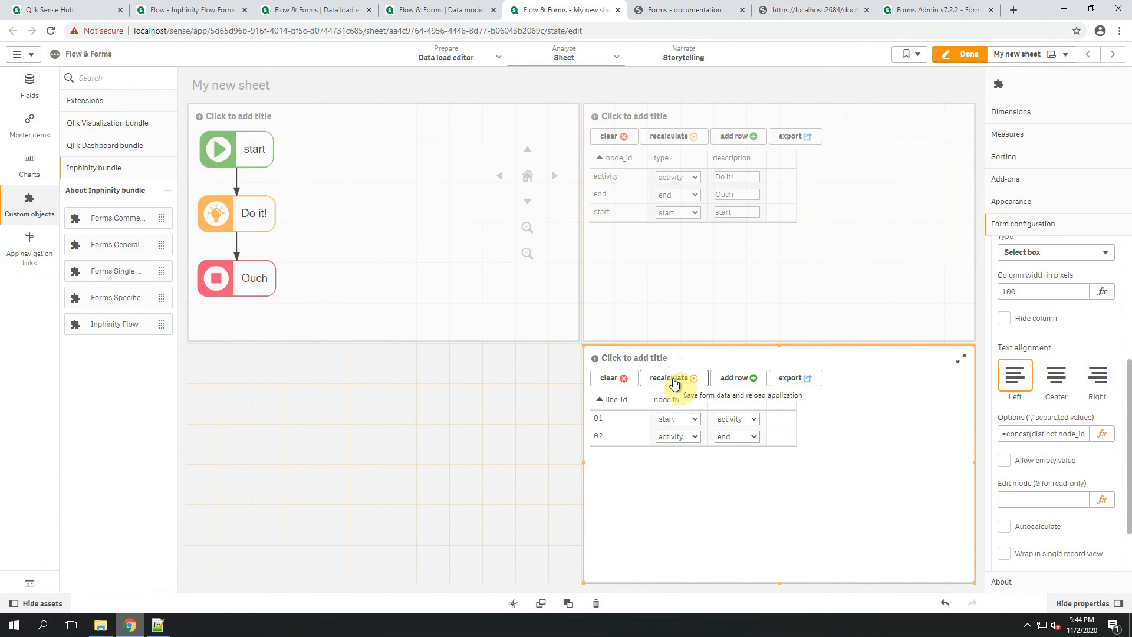
# - Change the lines form's button labels to "update" for recalculate and "add line" for add row
pyautogui.click(1021, 201)
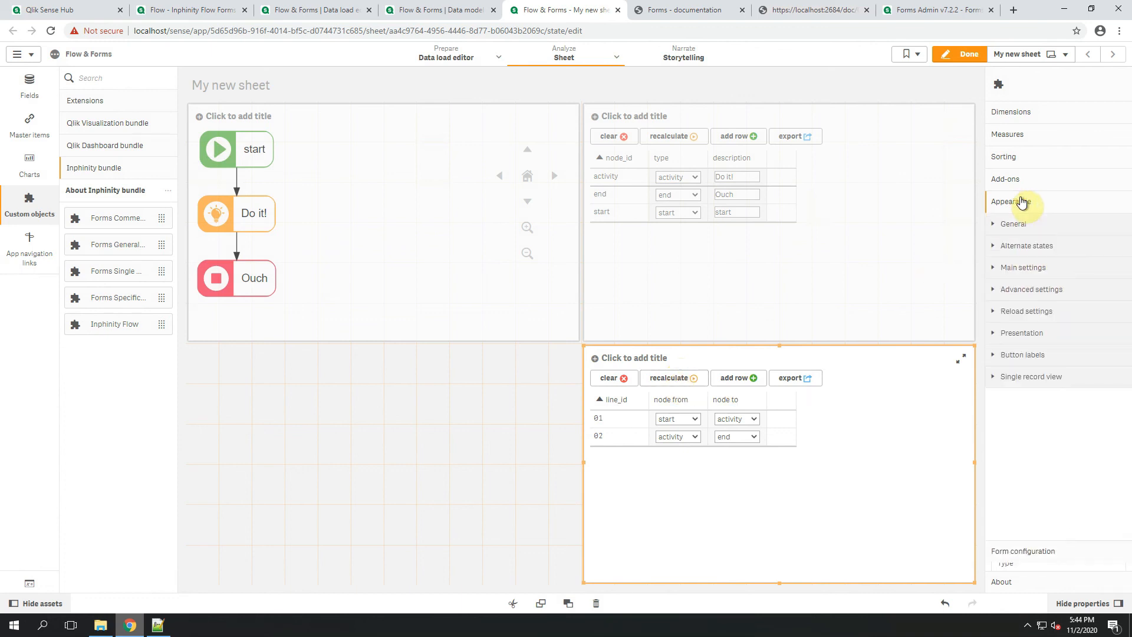
pyautogui.click(1026, 355)
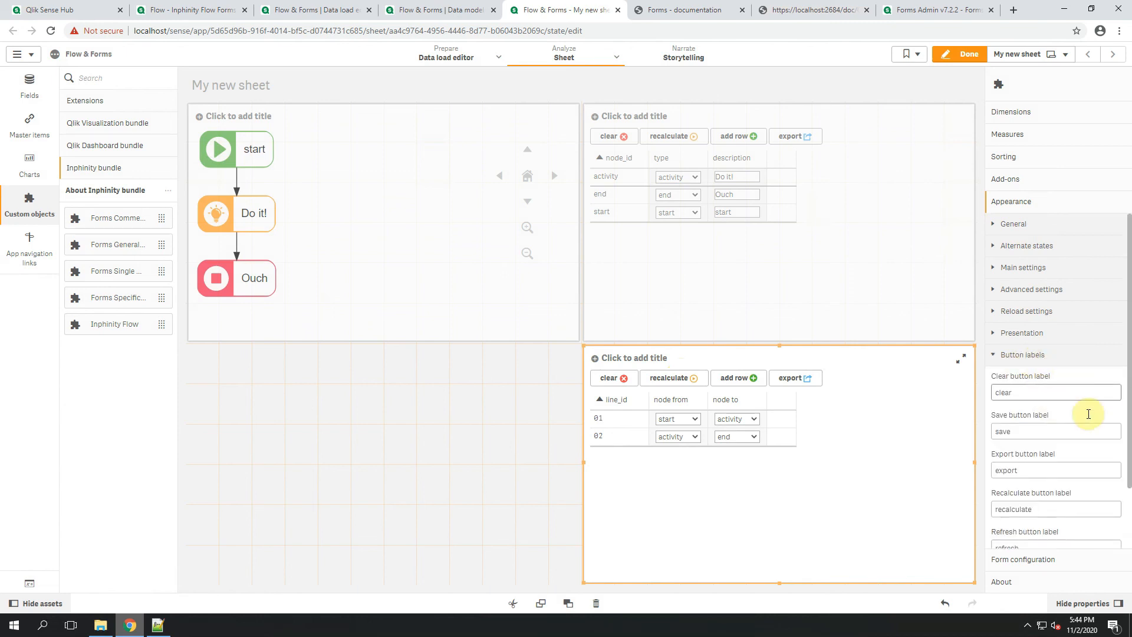
pyautogui.moveTo(1129, 386); pyautogui.dragTo(1130, 453)
pyautogui.moveTo(1033, 436); pyautogui.dragTo(993, 440)
pyautogui.write('update')
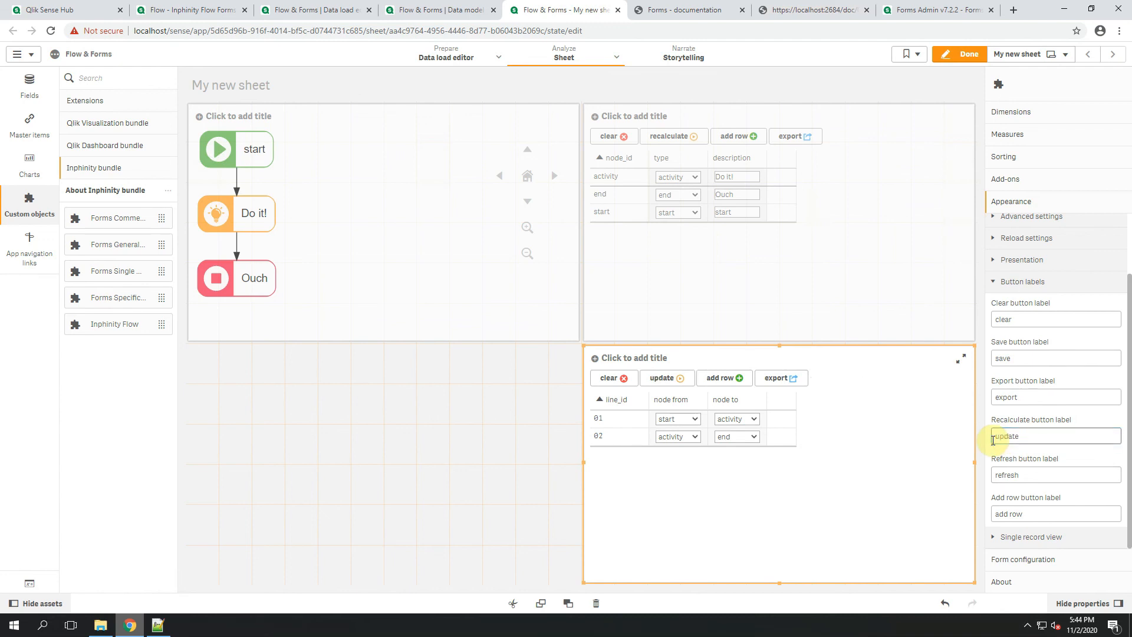
pyautogui.click(1023, 514)
pyautogui.moveTo(1023, 514); pyautogui.dragTo(1012, 514)
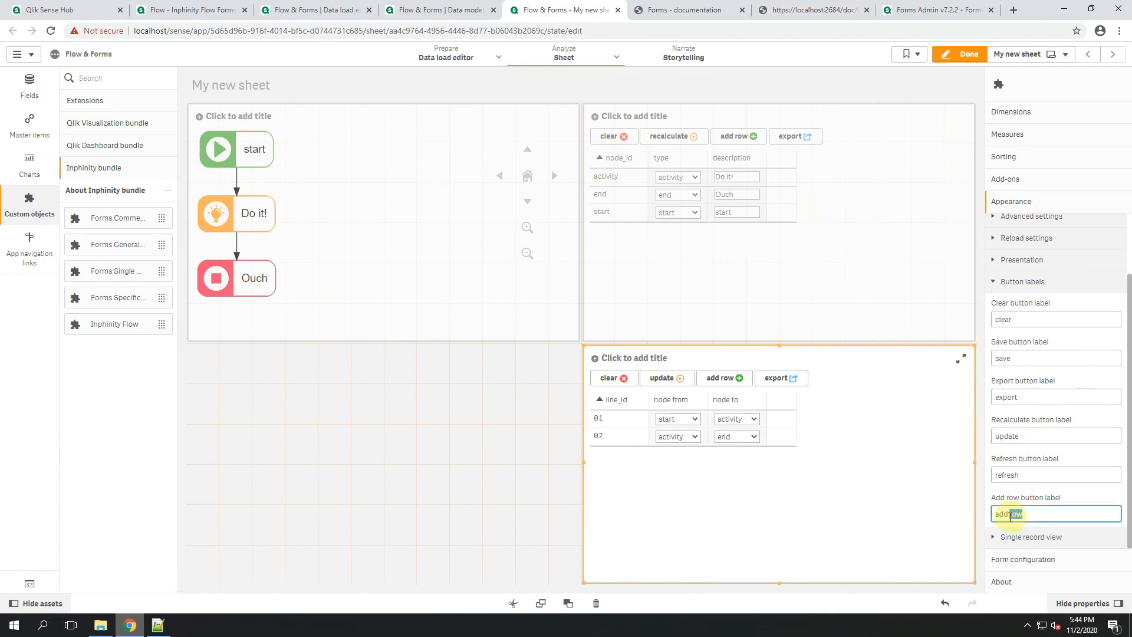
pyautogui.write('line')
# - Change the nodes form's button labels to "upadte" for recalculate and "add node" for add row, and finish editing the sheet
pyautogui.click(897, 311)
pyautogui.moveTo(1131, 444); pyautogui.dragTo(1130, 504)
pyautogui.moveTo(1048, 436); pyautogui.dragTo(960, 434)
pyautogui.write('upadte')
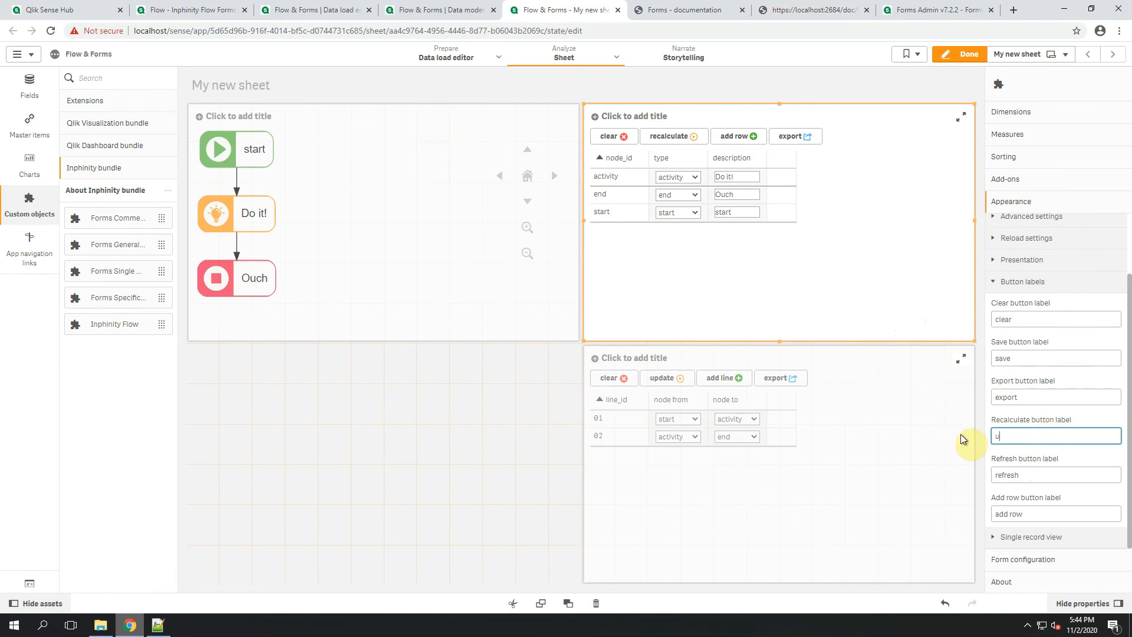
pyautogui.click(1033, 518)
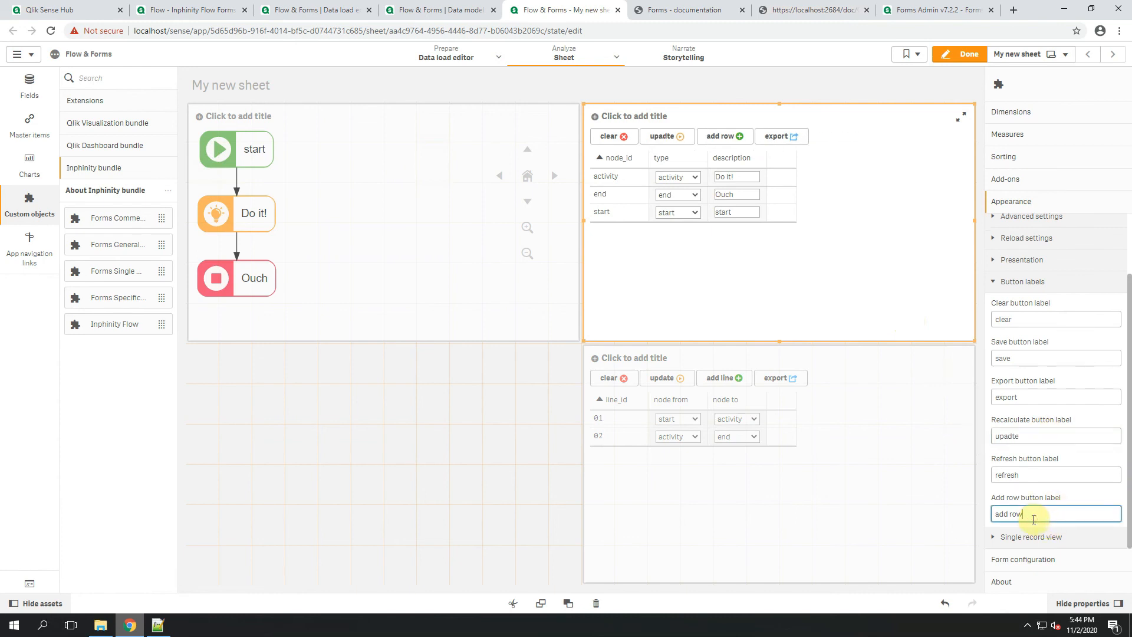
pyautogui.write('node')
pyautogui.click(961, 54)
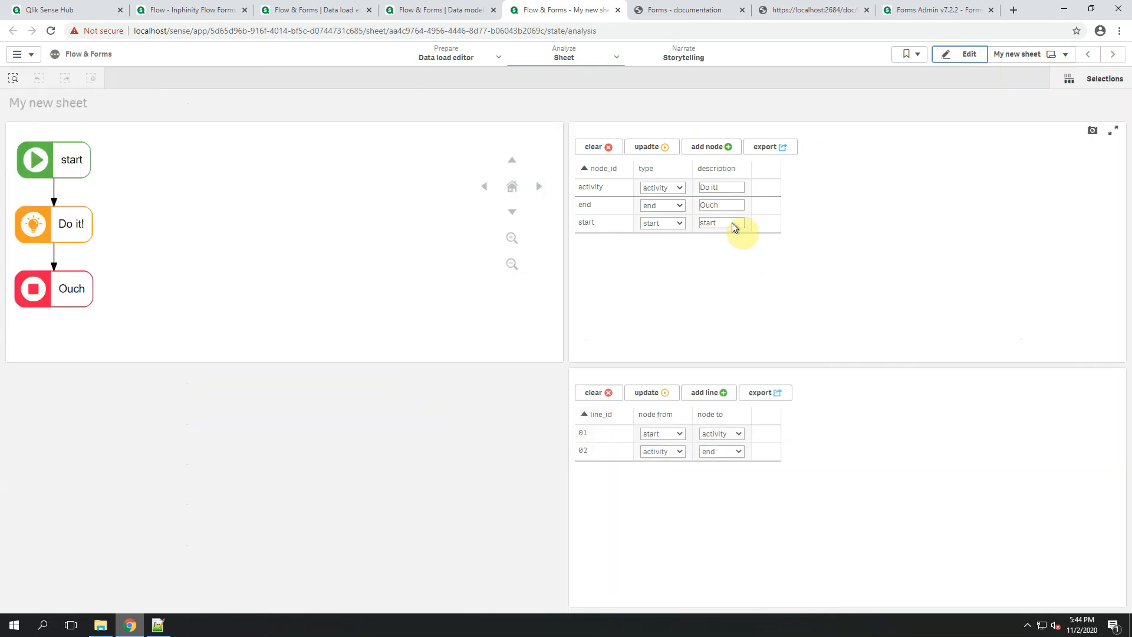
# - Add node "Another one" to the nodes form with type decision and description "Woow", and save it
pyautogui.click(710, 147)
pyautogui.click(618, 240)
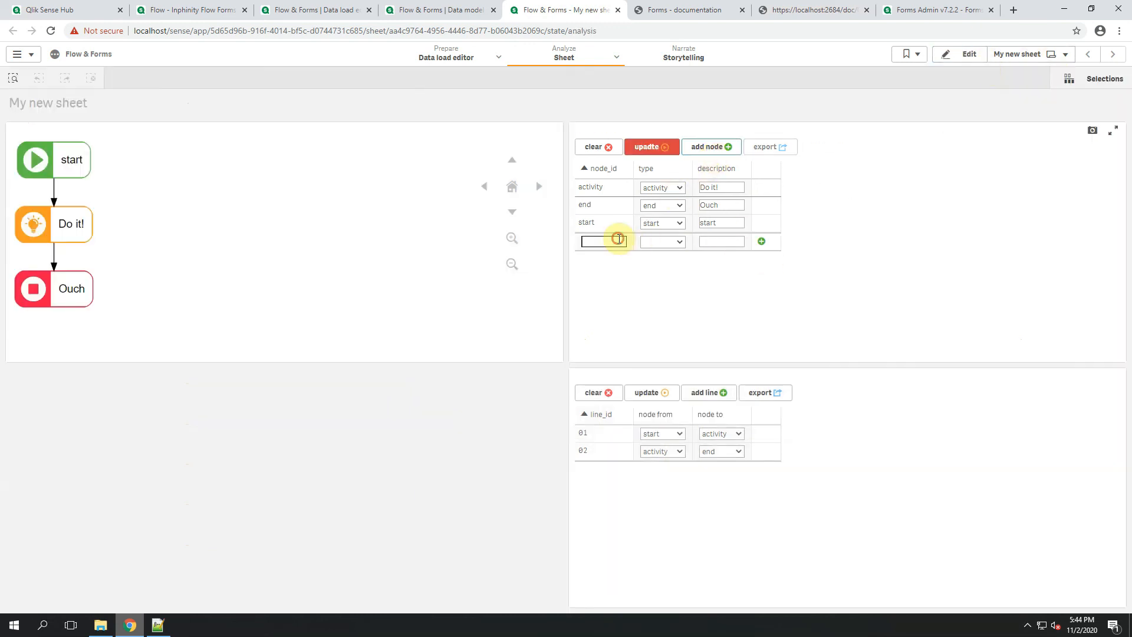
pyautogui.write('Another one')
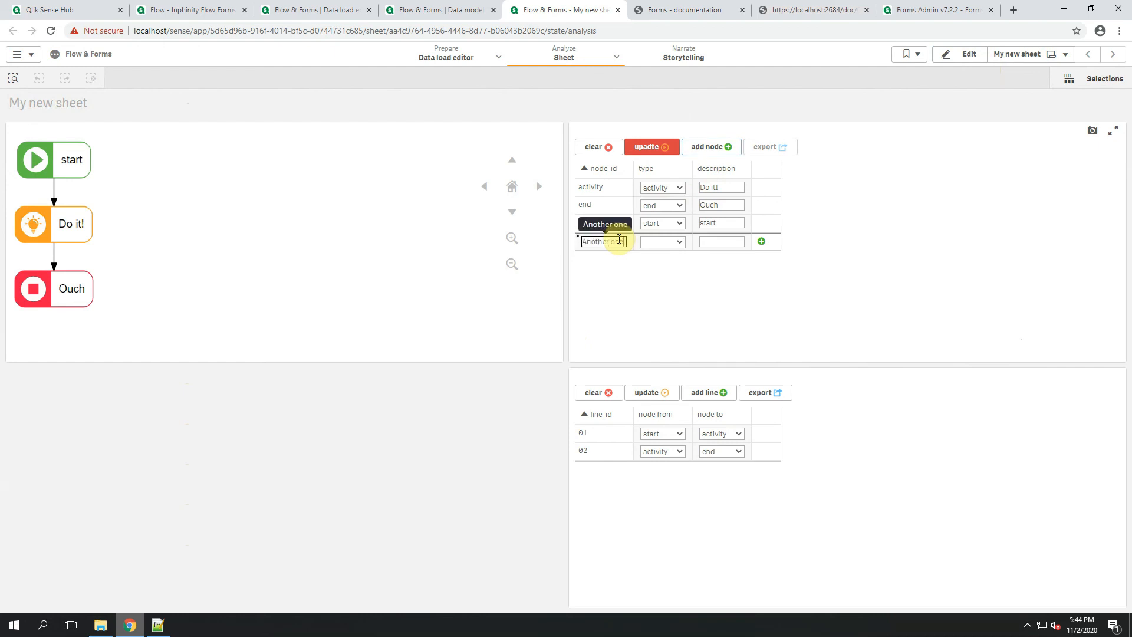
pyautogui.click(666, 243)
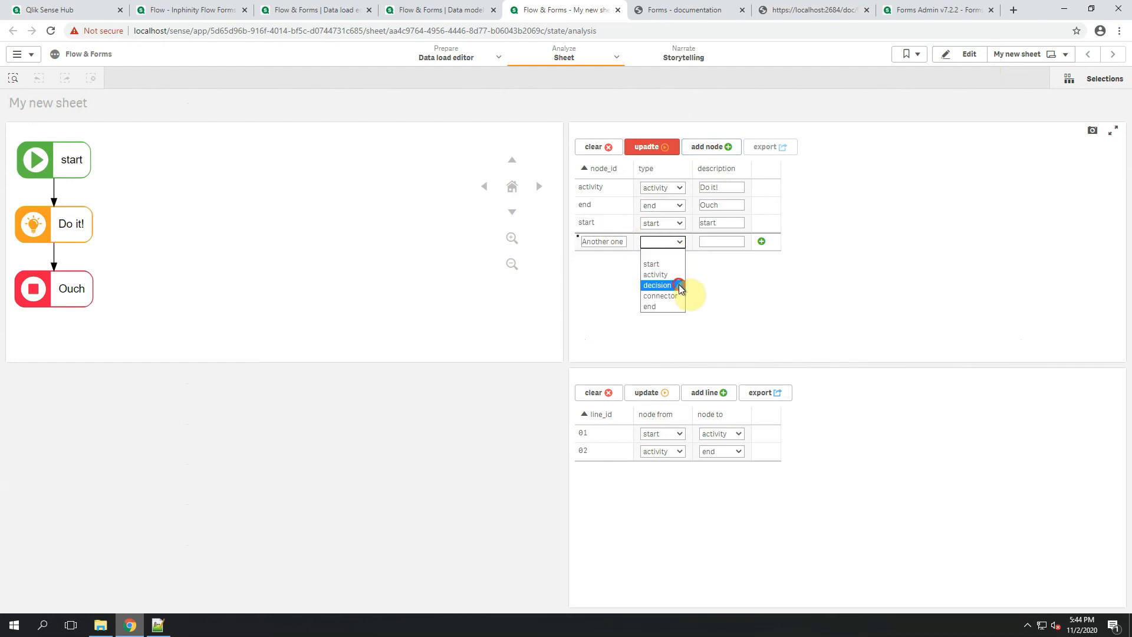
pyautogui.click(678, 284)
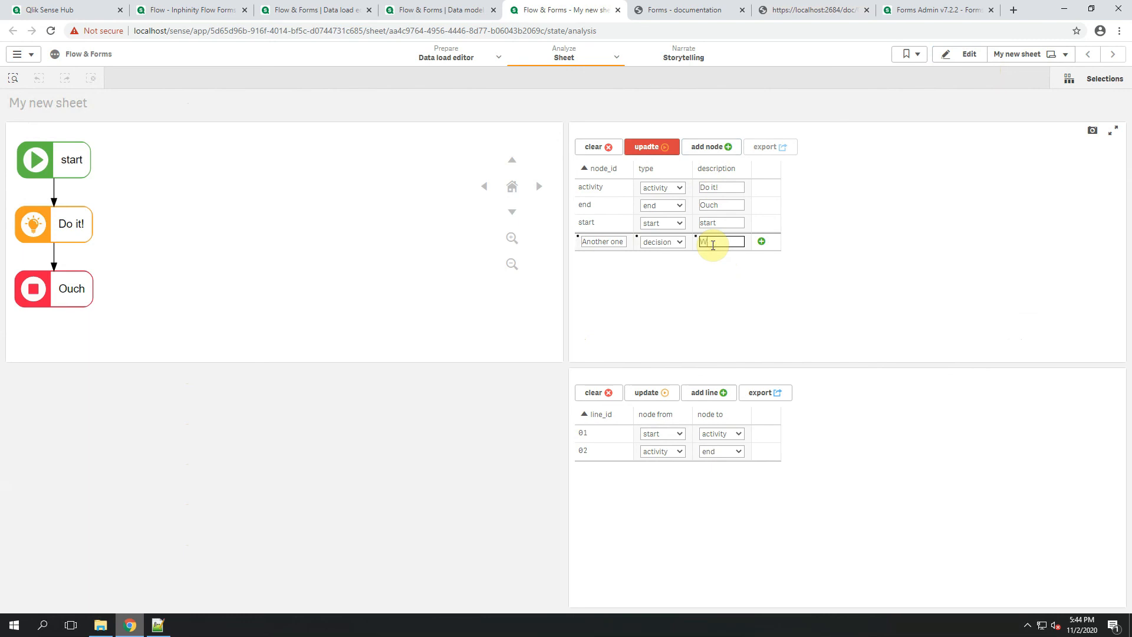
pyautogui.click(665, 153)
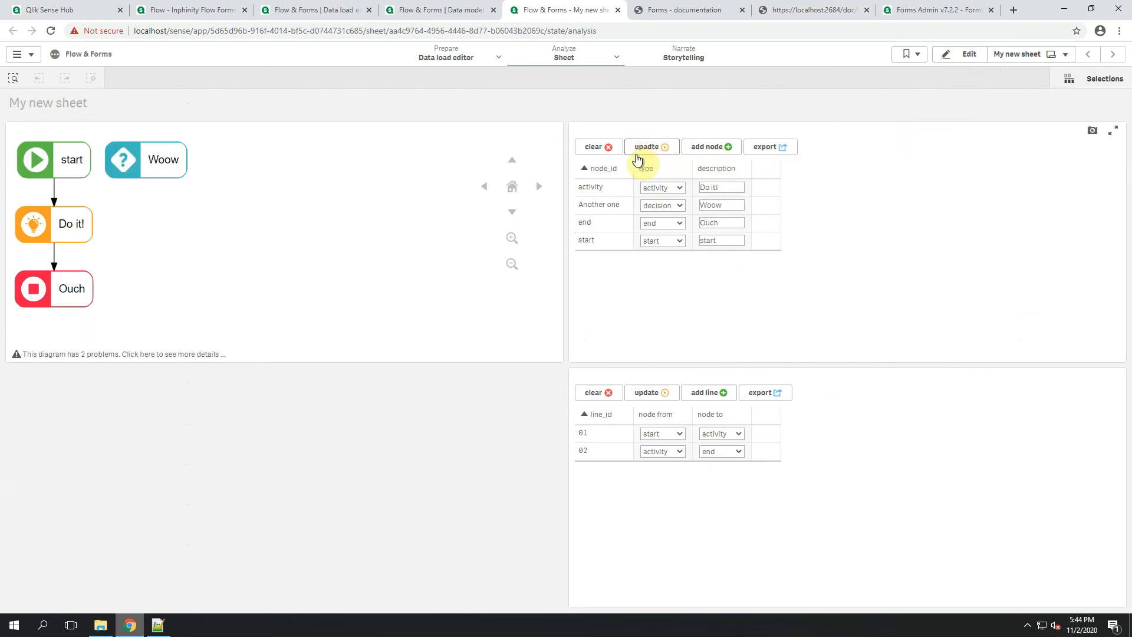
# - Edit the sheet and correct the nodes form's recalculate button label to "update"
pyautogui.click(969, 54)
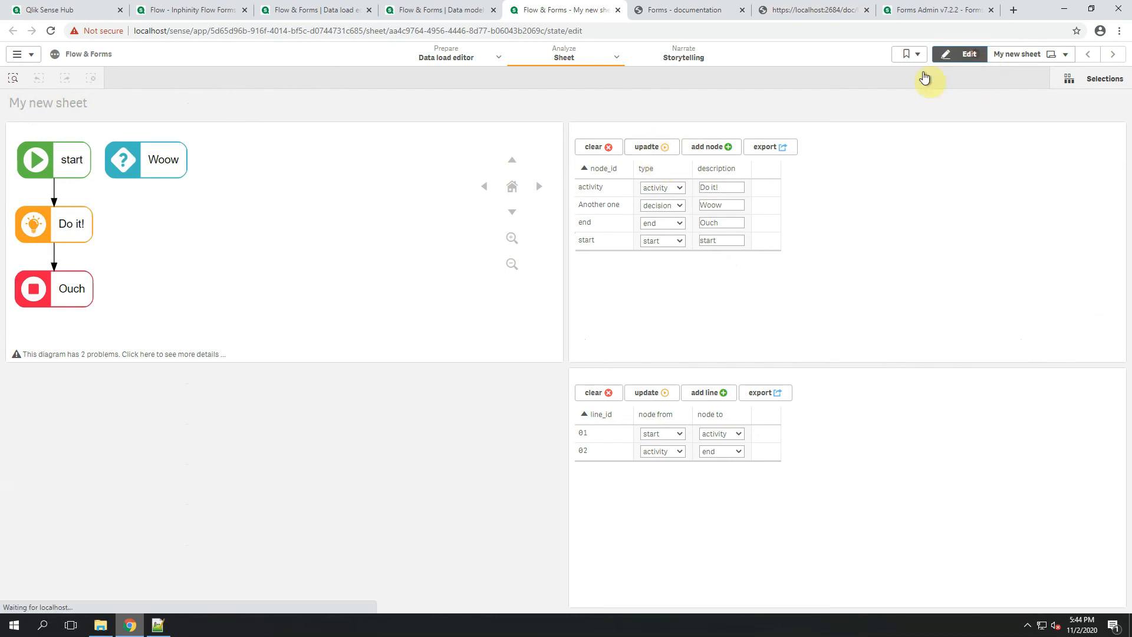
pyautogui.click(842, 158)
pyautogui.click(1007, 508)
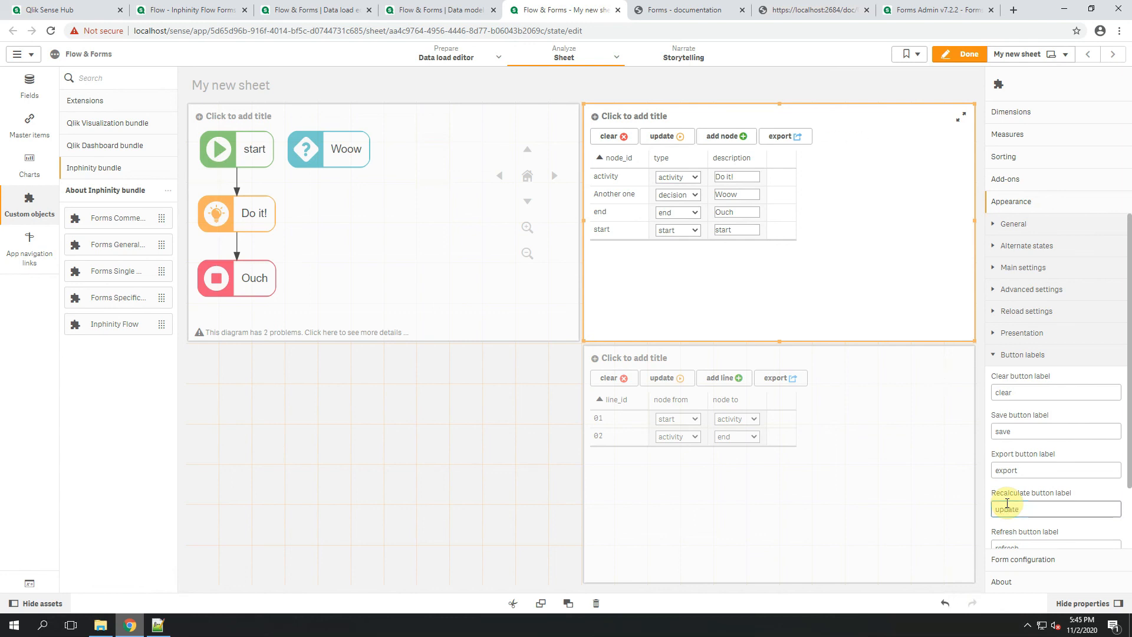
pyautogui.click(964, 54)
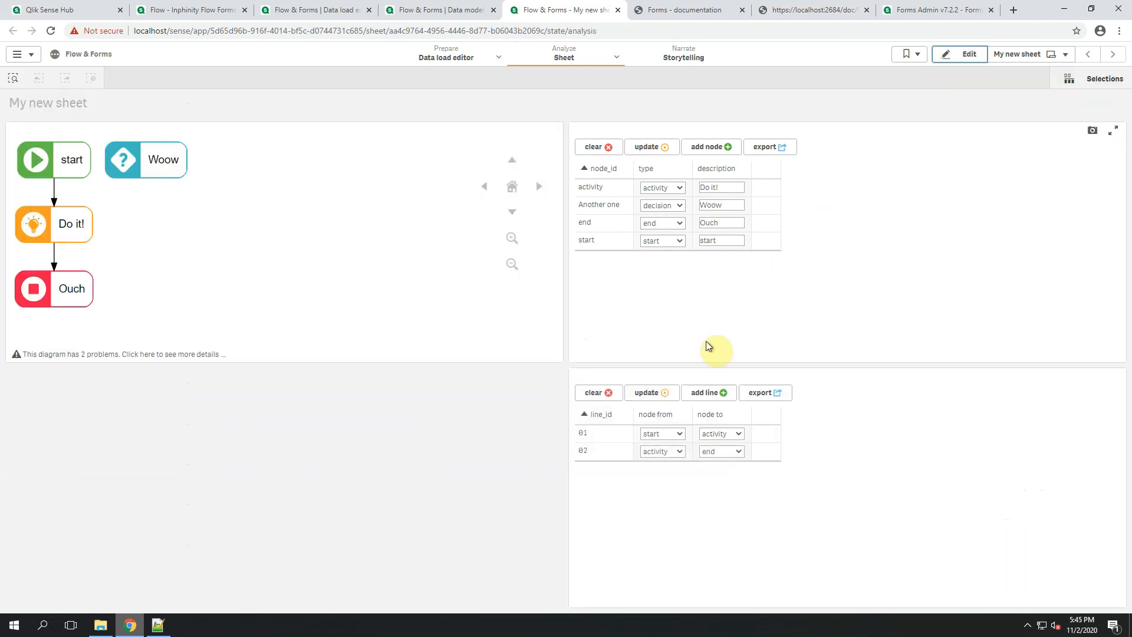
# - Add row 03 to the lines form with node from activity and node to Another one, and save it
pyautogui.click(713, 393)
pyautogui.click(611, 468)
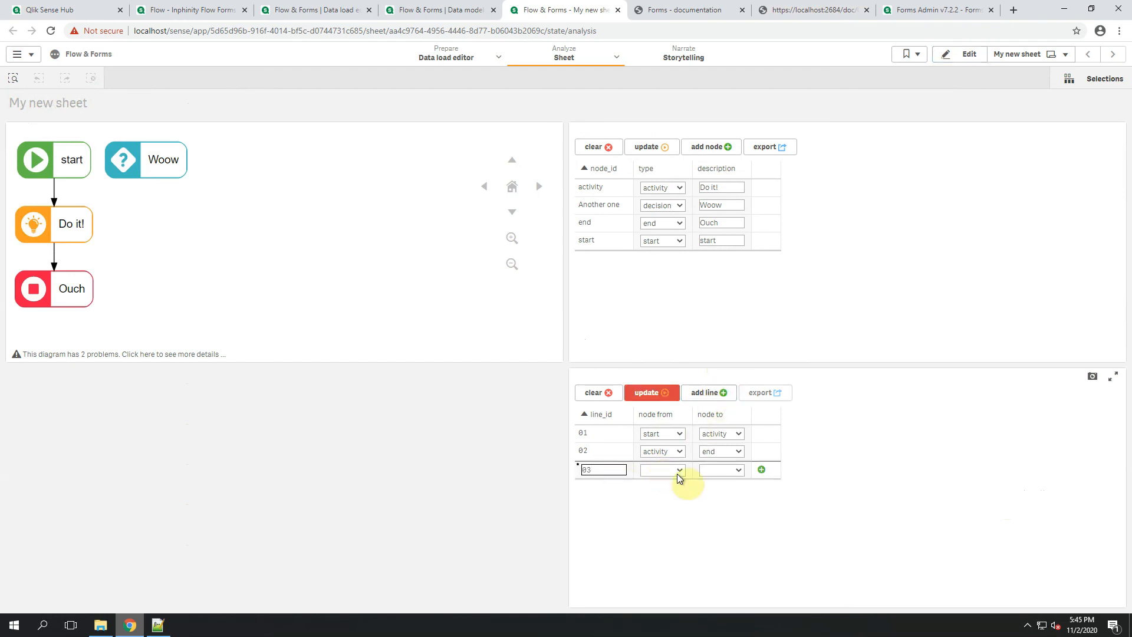
pyautogui.click(656, 472)
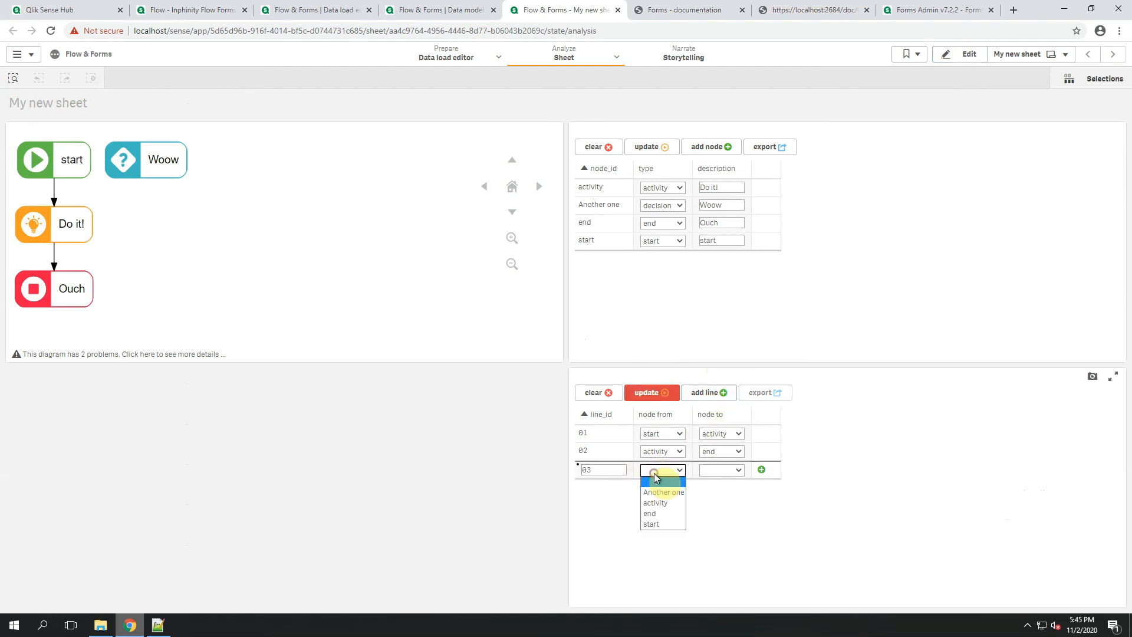
pyautogui.click(664, 503)
pyautogui.click(721, 469)
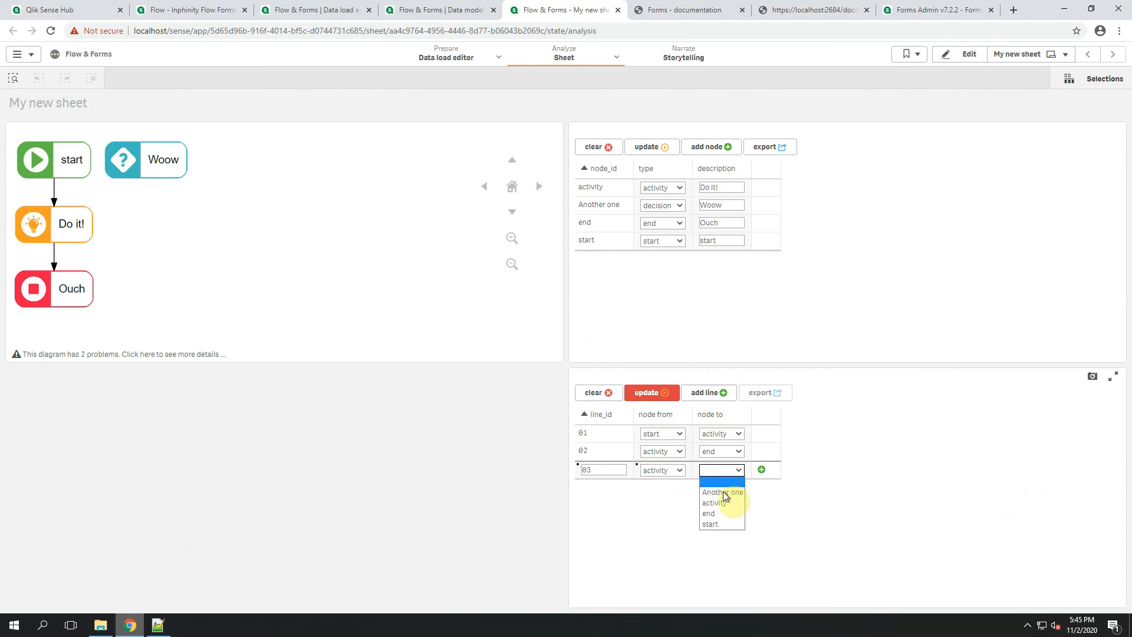
pyautogui.click(720, 492)
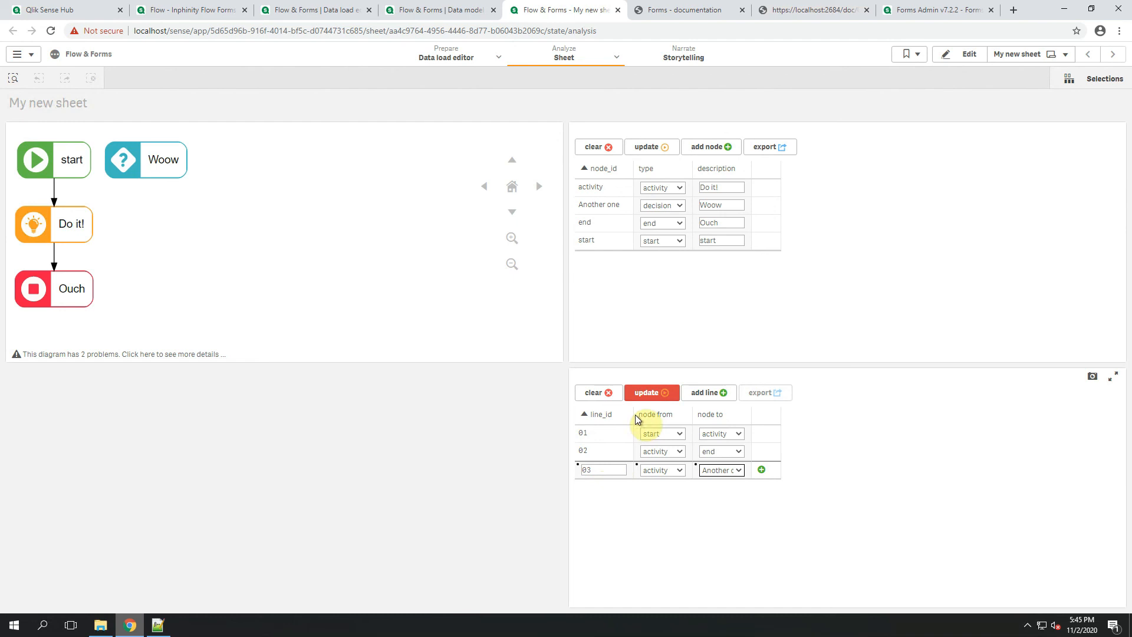
pyautogui.click(646, 396)
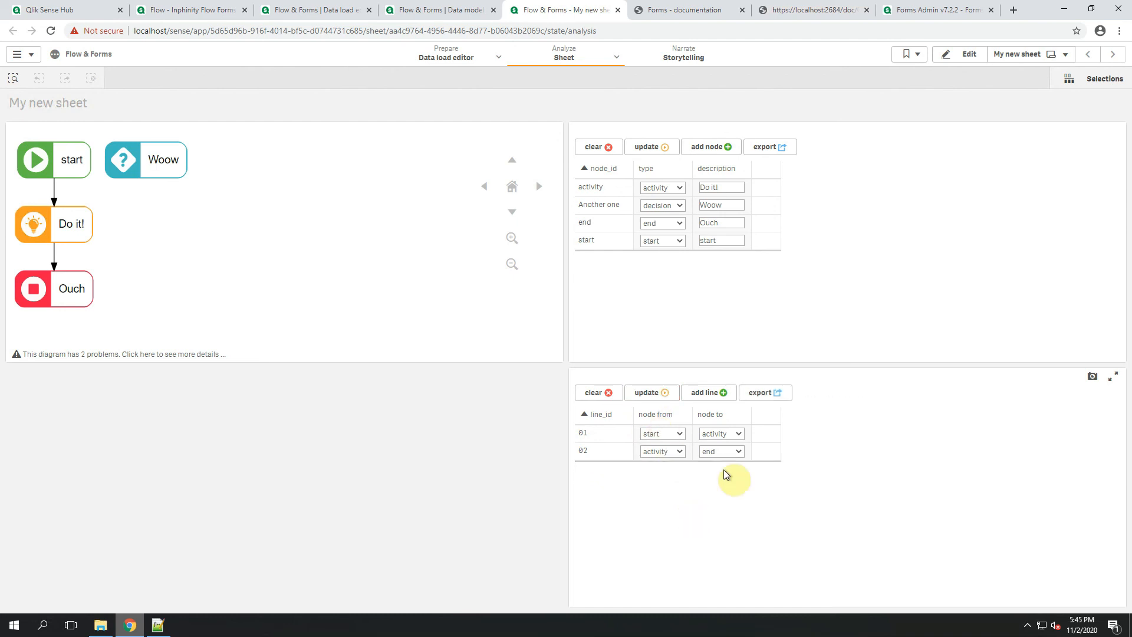
# - Widen the lines form's node from and node to columns and apply the changes permanently in sheet editing
pyautogui.moveTo(751, 412); pyautogui.dragTo(794, 425)
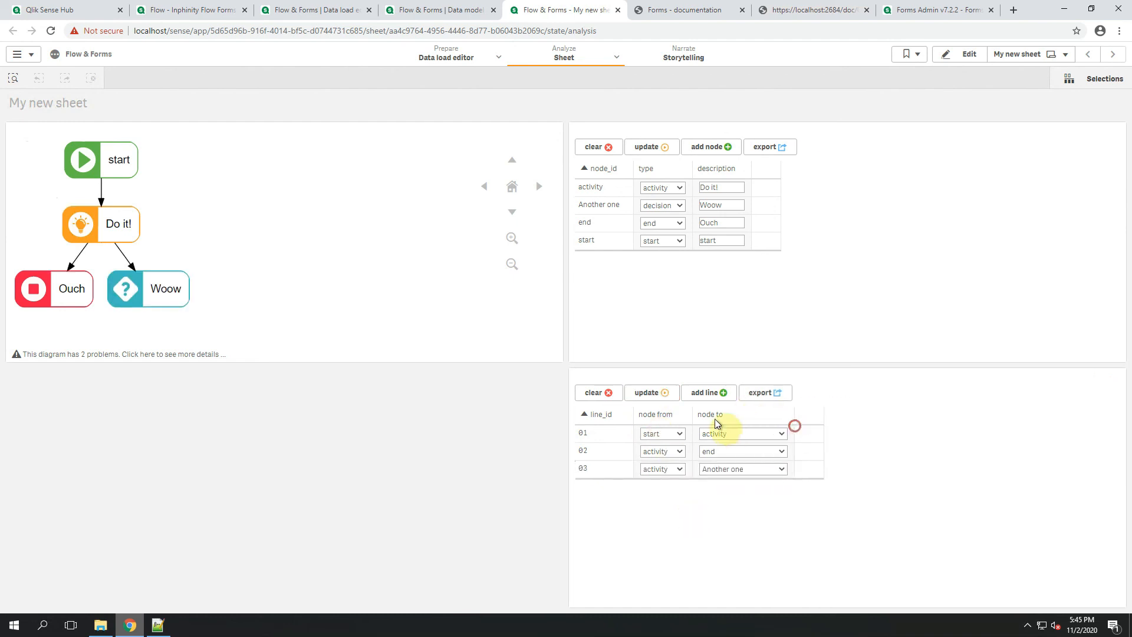
pyautogui.moveTo(693, 413); pyautogui.dragTo(731, 414)
pyautogui.click(972, 56)
pyautogui.click(910, 488)
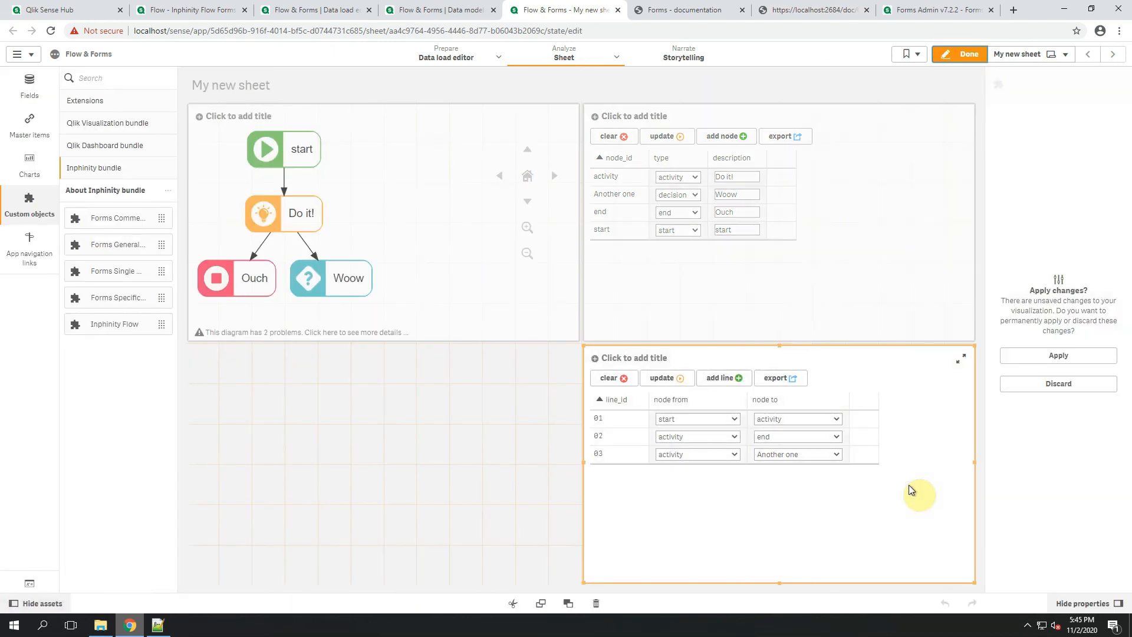
pyautogui.click(1033, 355)
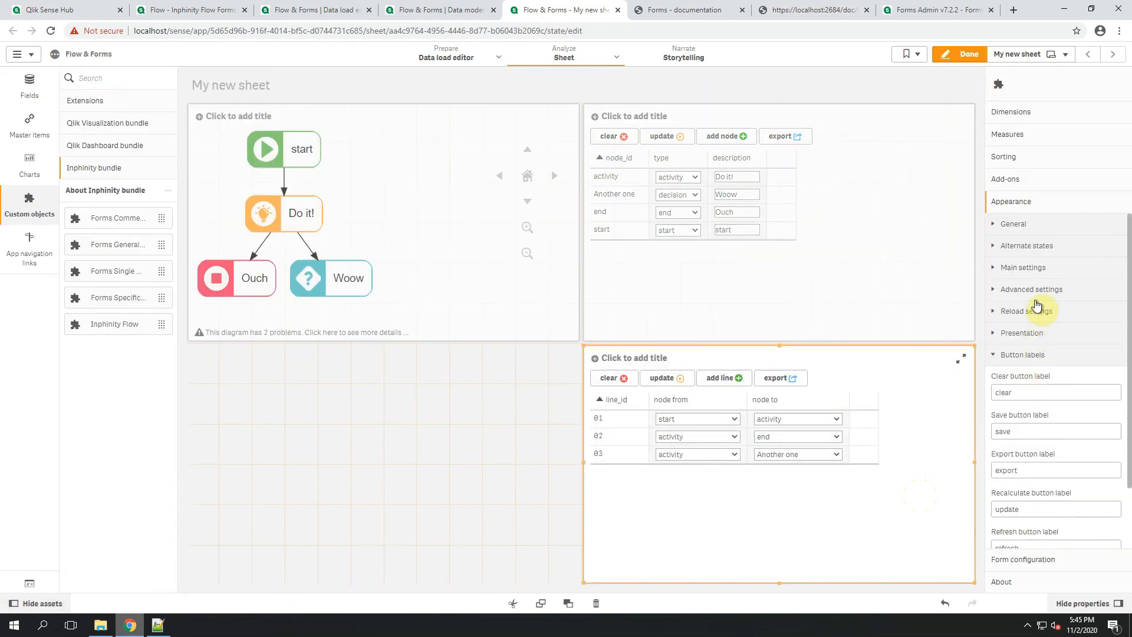
# - Enable Autogenerate key in the lines form's advanced settings and finish editing the sheet
pyautogui.click(1033, 290)
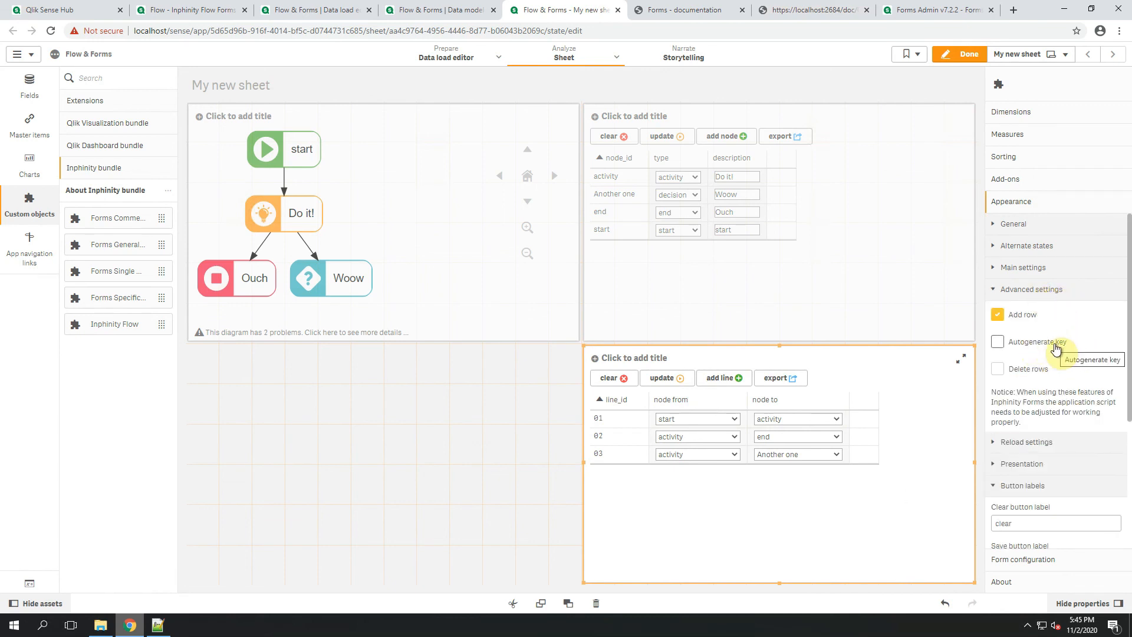
pyautogui.click(1038, 341)
pyautogui.click(1040, 292)
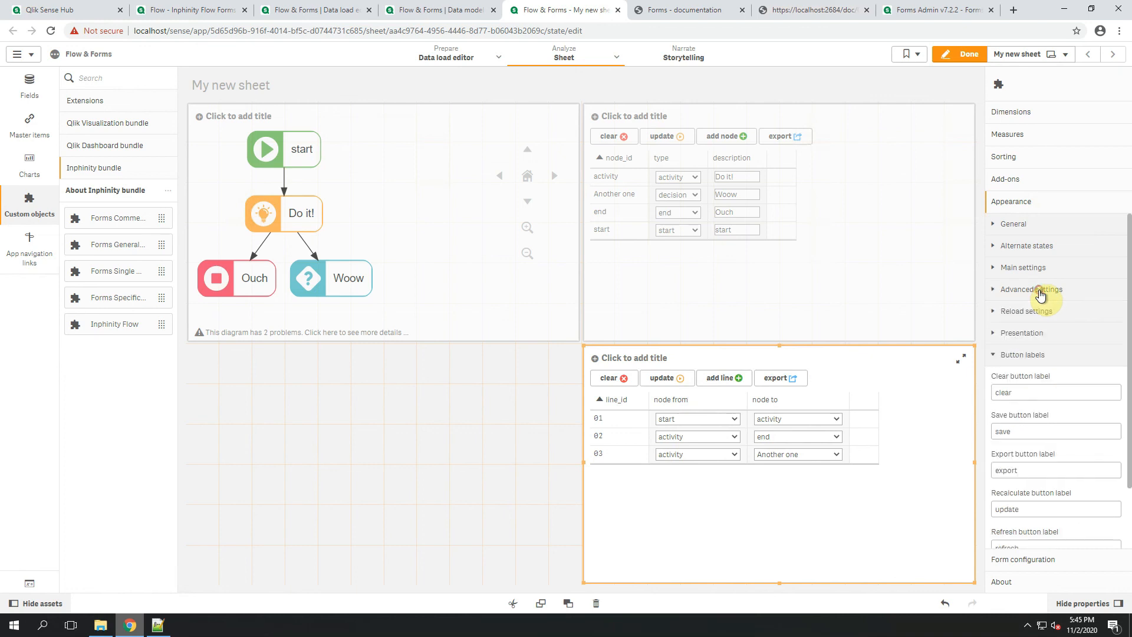
pyautogui.click(972, 55)
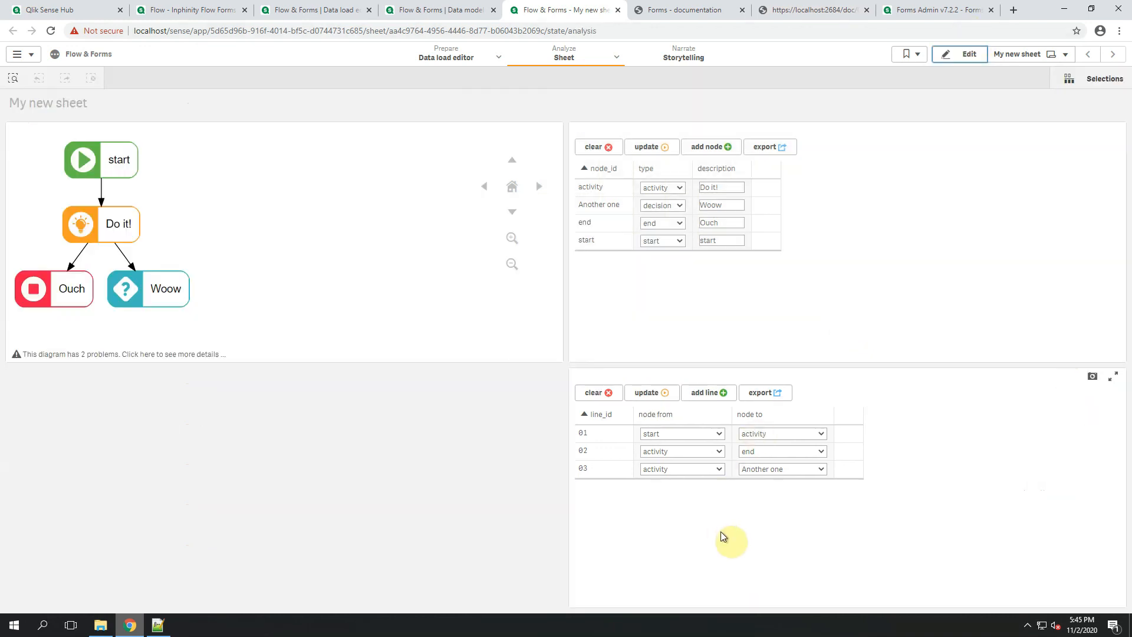
# - Add a line from Another one to end in the lines form and save it
pyautogui.click(713, 393)
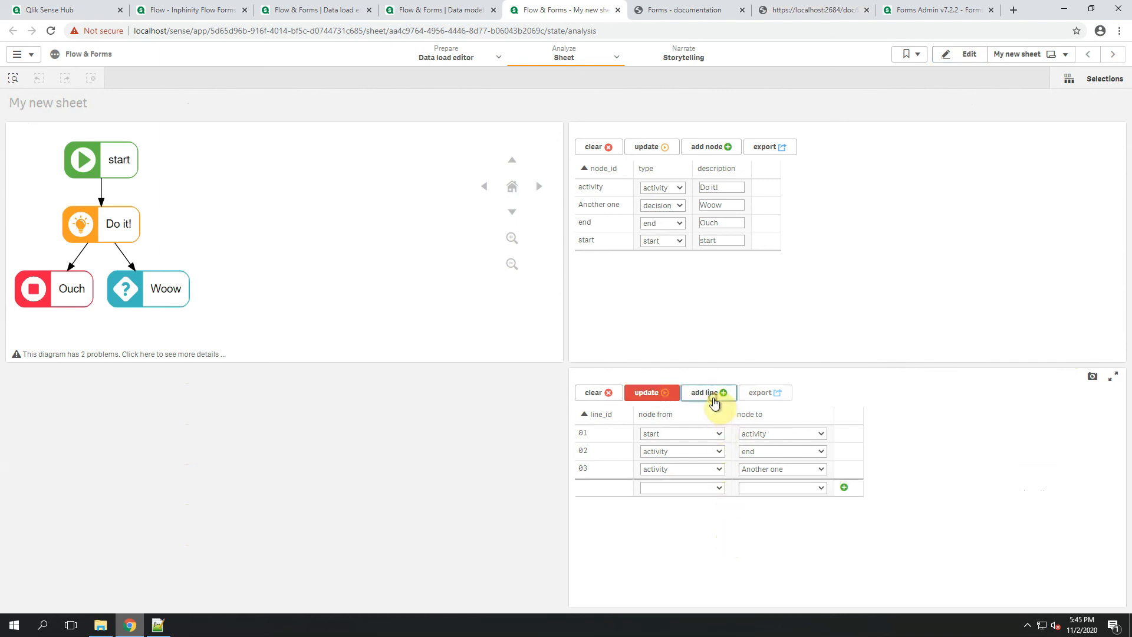
pyautogui.click(682, 491)
pyautogui.click(683, 510)
pyautogui.click(753, 489)
pyautogui.click(751, 531)
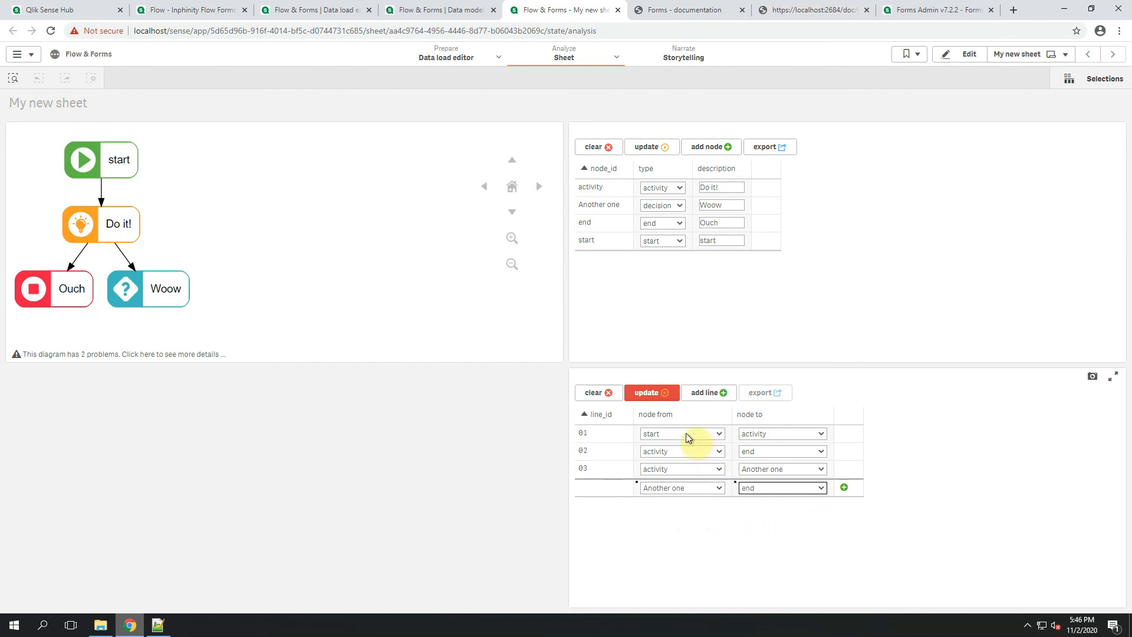
pyautogui.click(653, 393)
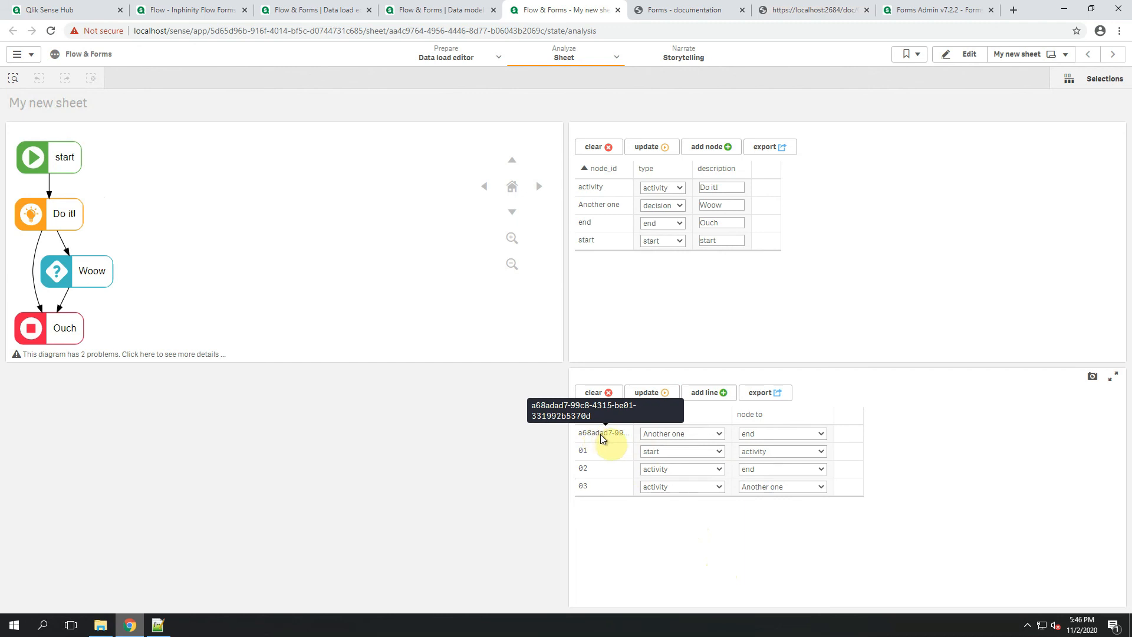
# - Edit the sheet and hide the line_id dimension's column in the lines form
pyautogui.click(964, 57)
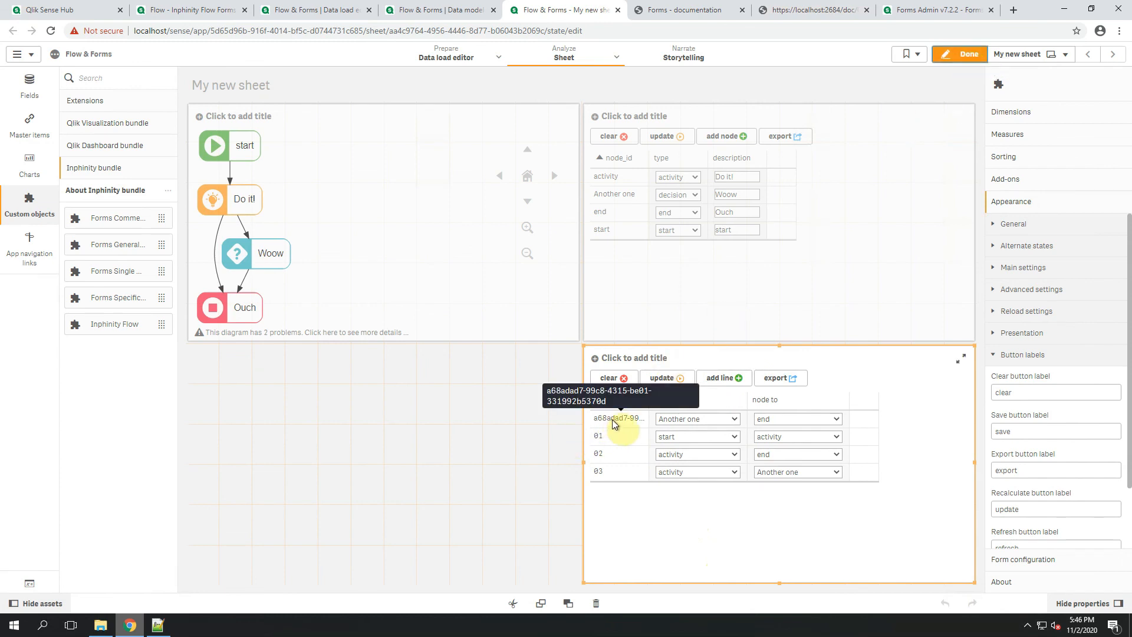
pyautogui.click(1009, 113)
pyautogui.click(1005, 163)
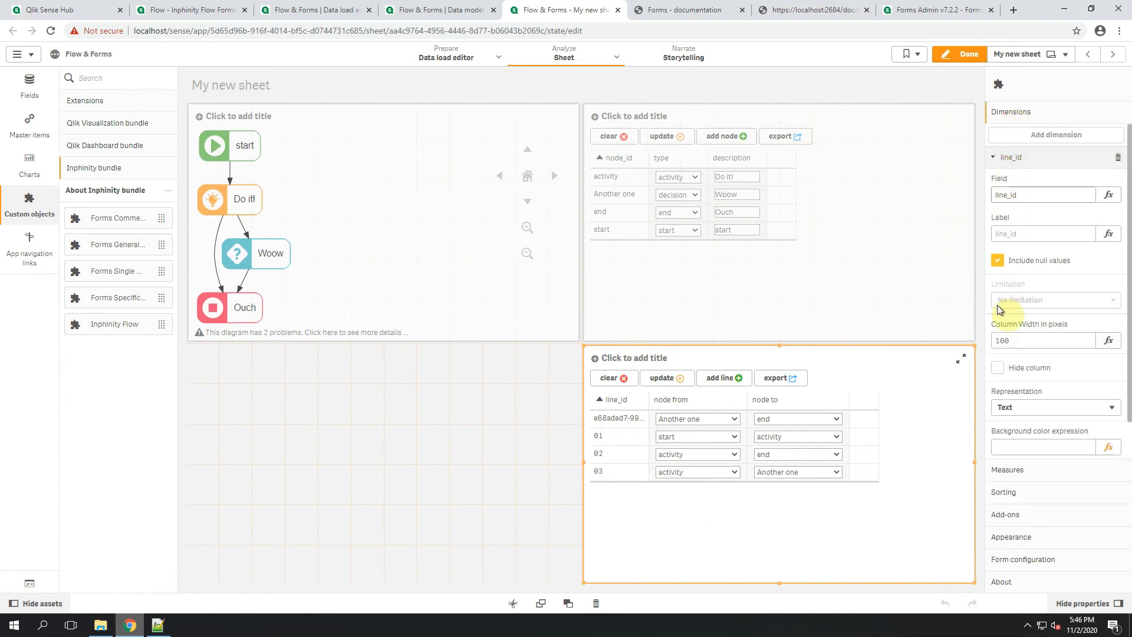
pyautogui.click(998, 369)
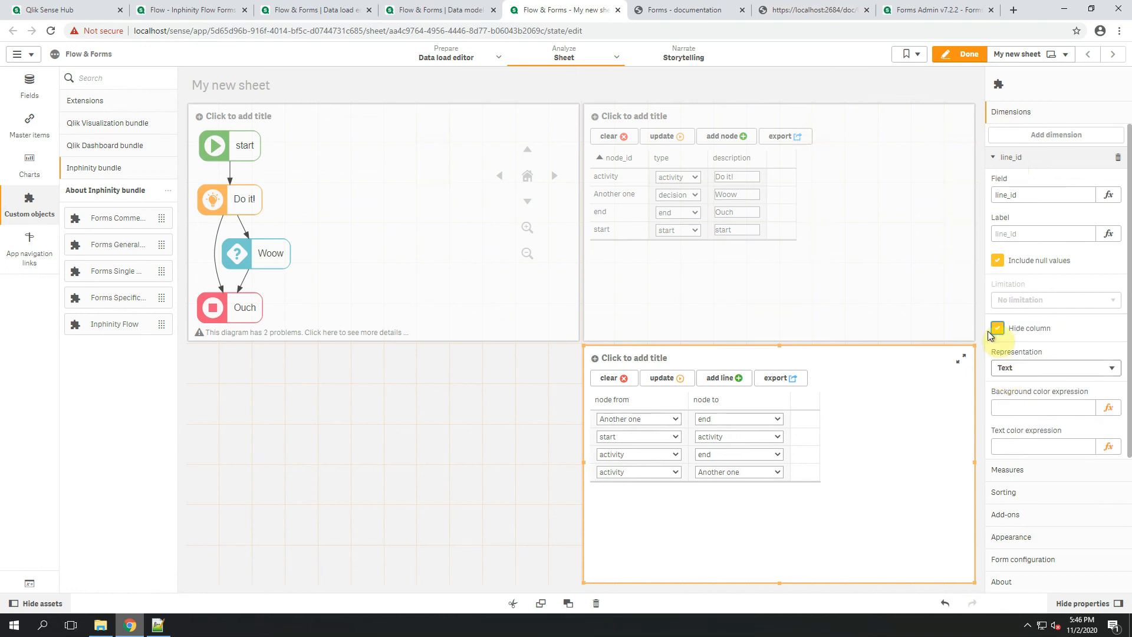
pyautogui.click(968, 53)
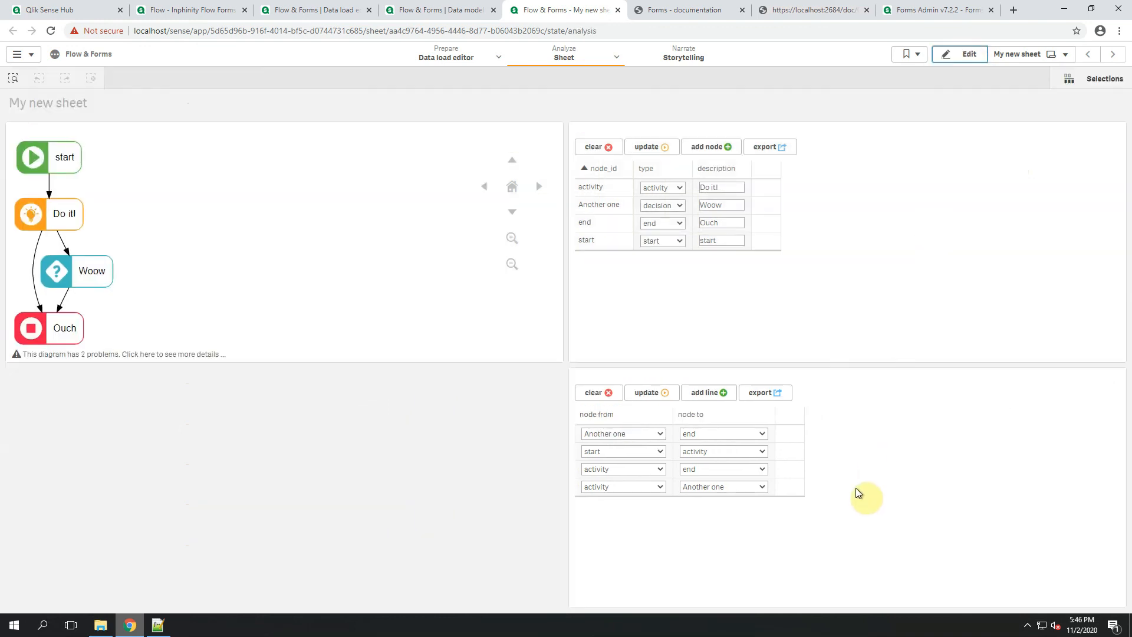
# - Add a line from start to end in the lines form and save it
pyautogui.click(711, 393)
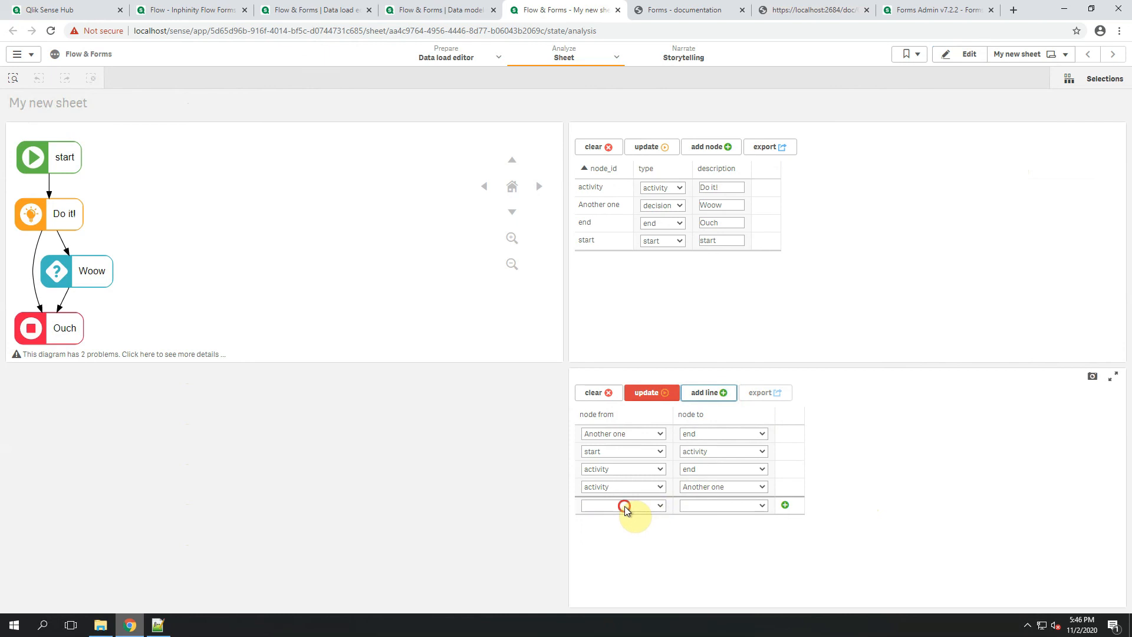
pyautogui.click(624, 506)
pyautogui.click(702, 512)
pyautogui.click(694, 549)
pyautogui.click(649, 392)
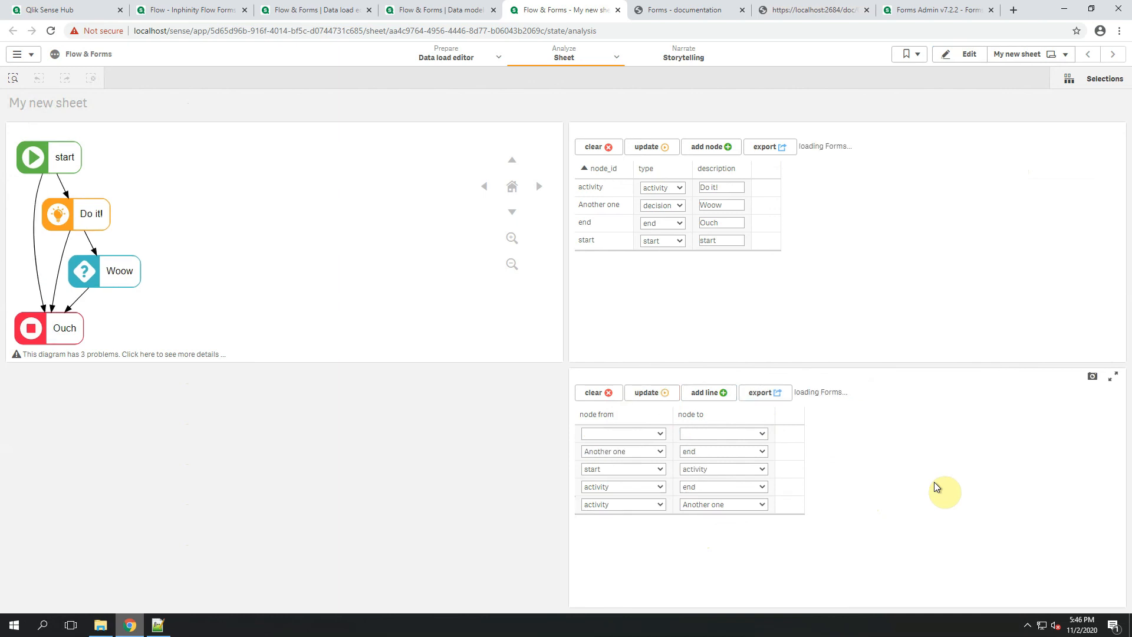